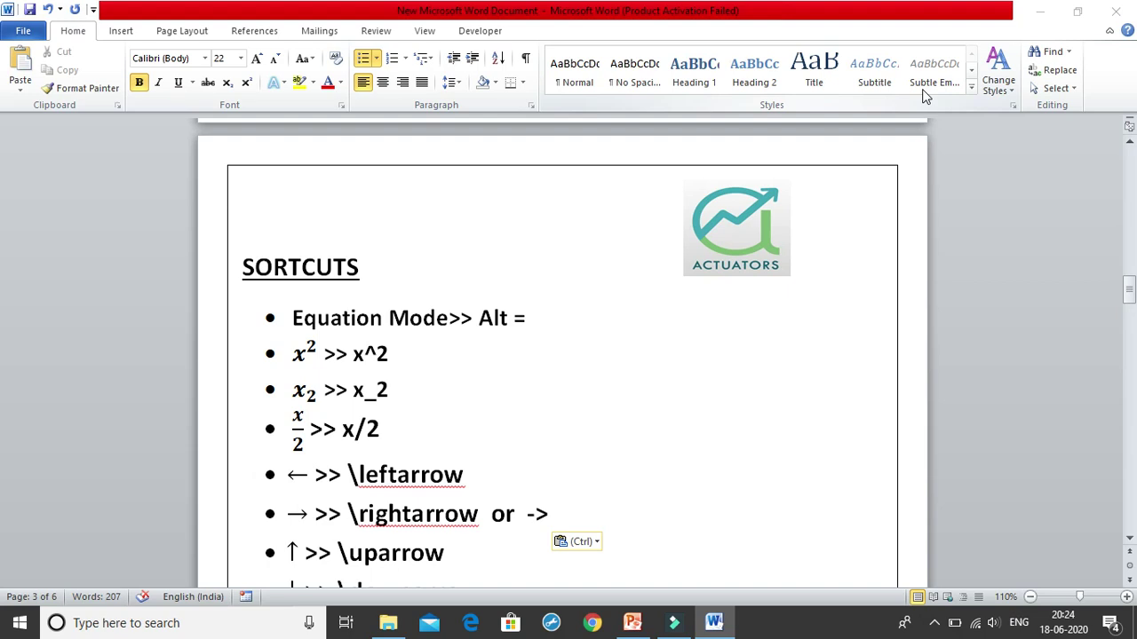
- Review the document's list of equation shortcuts, from superscripts and arrows through operators and accents to the Greek letters
{"action": "scroll", "coordinate": [461, 297], "scroll_direction": "down", "scroll_amount": 4}
{"action": "scroll", "coordinate": [460, 297], "scroll_direction": "up", "scroll_amount": 2}
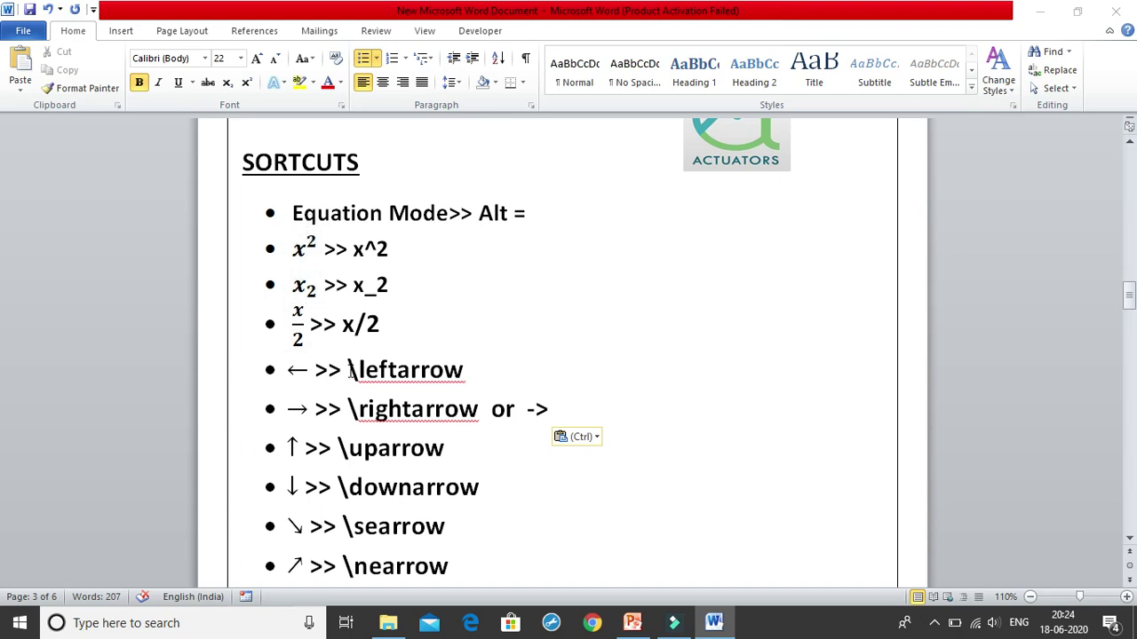
{"action": "scroll", "coordinate": [300, 331], "scroll_direction": "down", "scroll_amount": 2}
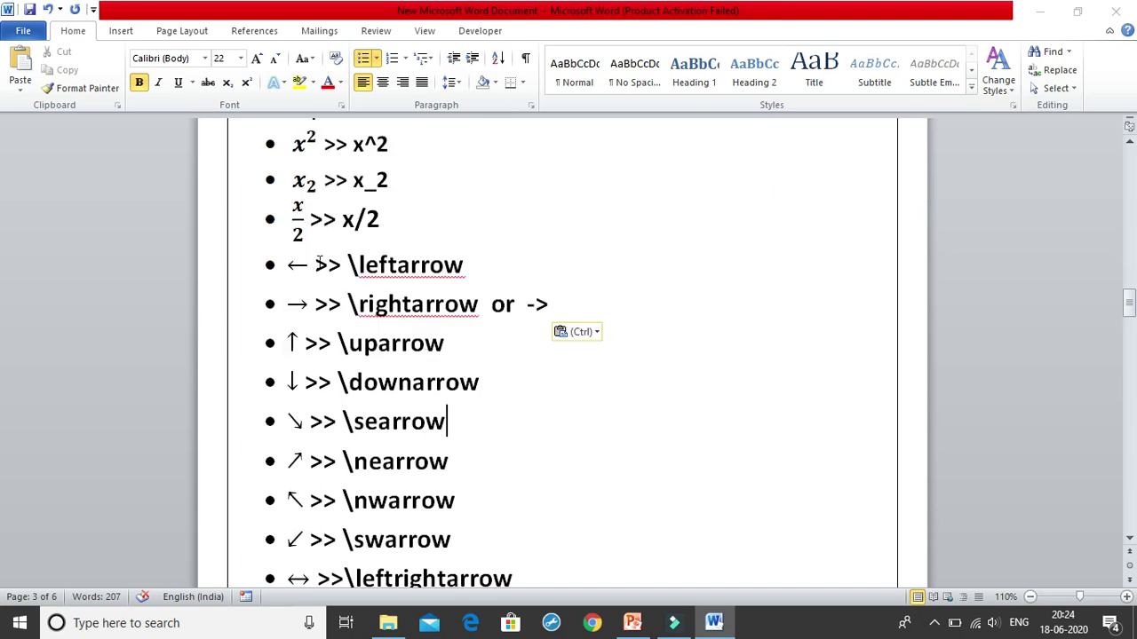
{"action": "scroll", "coordinate": [294, 439], "scroll_direction": "down", "scroll_amount": 8}
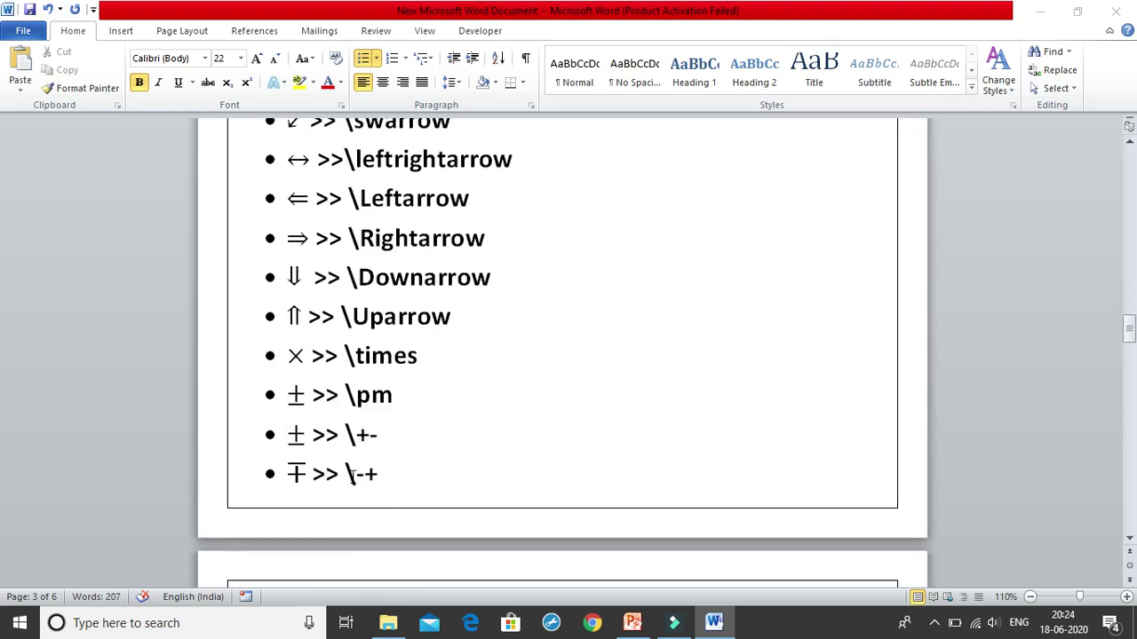
{"action": "scroll", "coordinate": [293, 344], "scroll_direction": "down", "scroll_amount": 6}
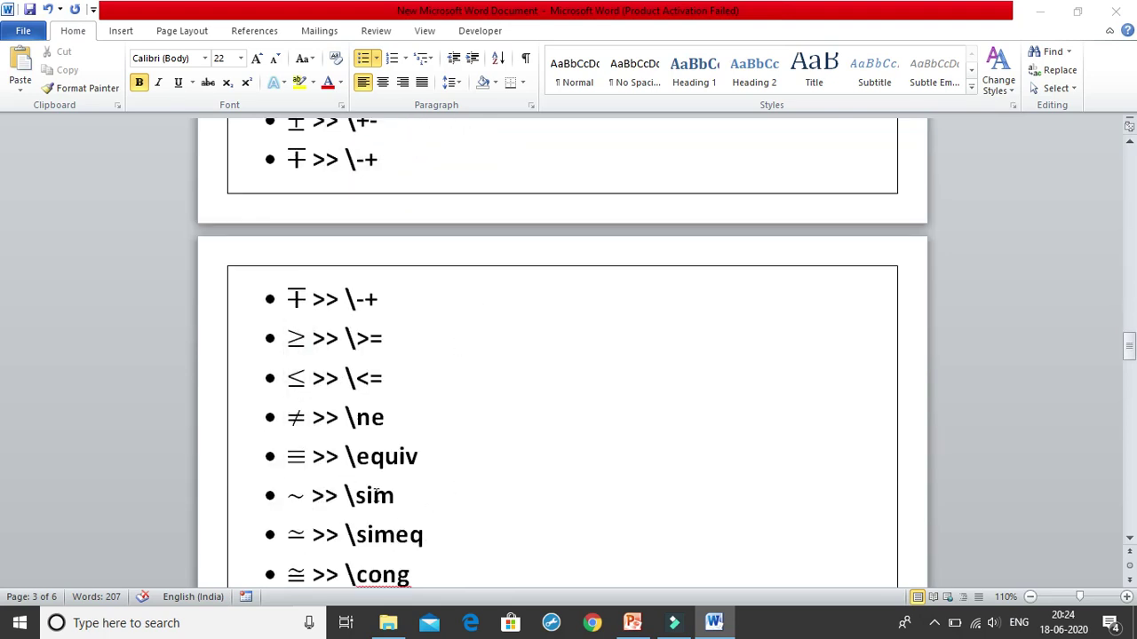
{"action": "scroll", "coordinate": [267, 371], "scroll_direction": "down", "scroll_amount": 2}
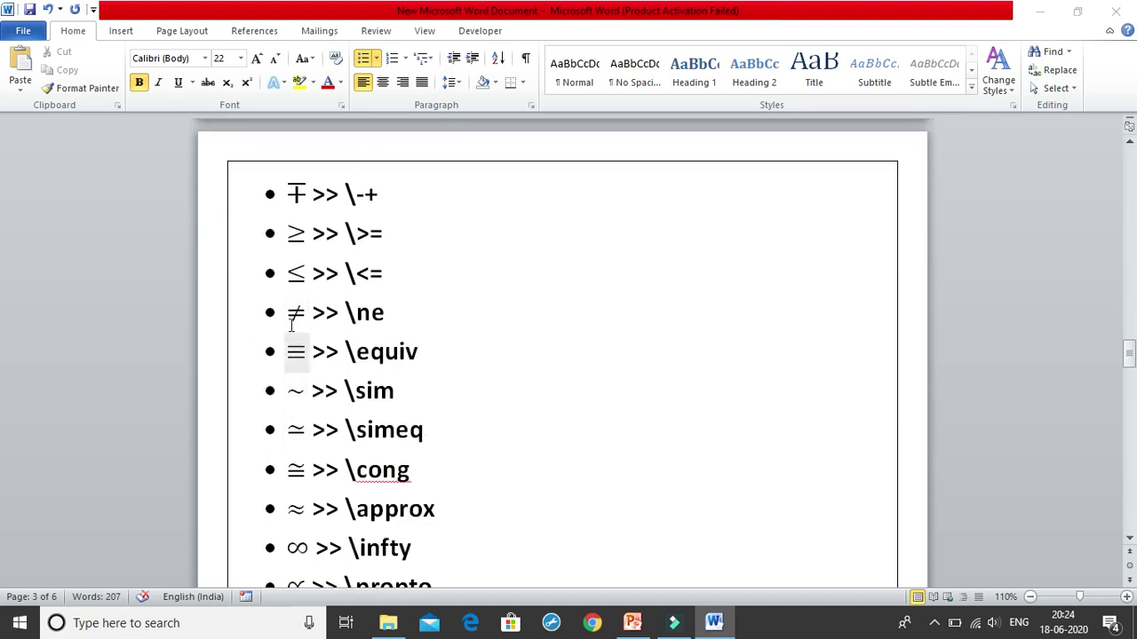
{"action": "scroll", "coordinate": [339, 333], "scroll_direction": "down", "scroll_amount": 4}
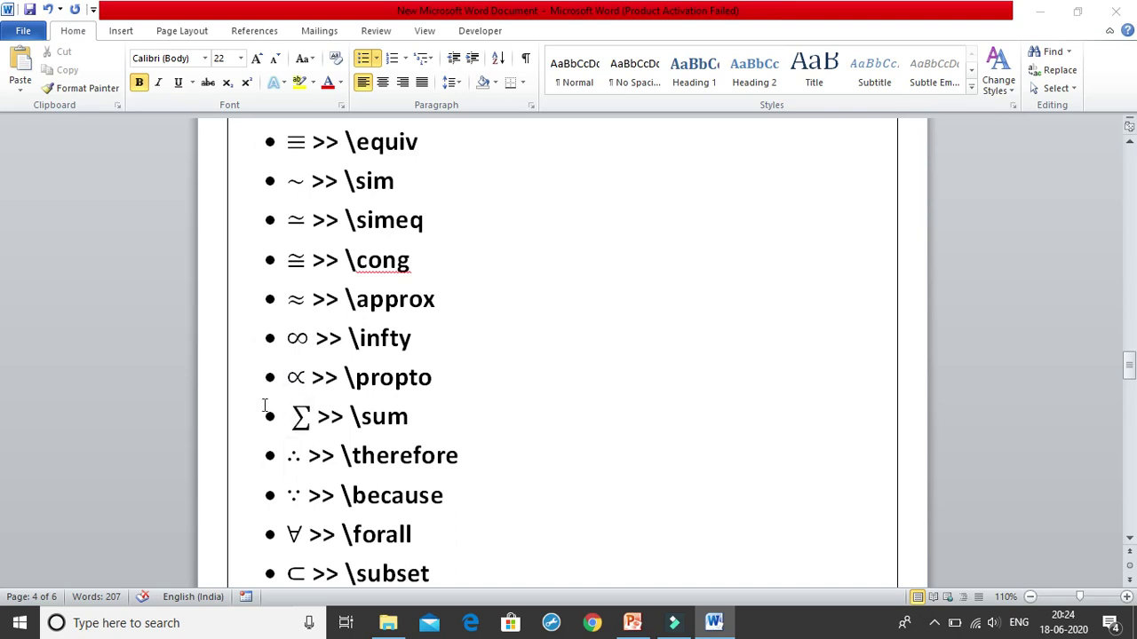
{"action": "scroll", "coordinate": [307, 402], "scroll_direction": "down", "scroll_amount": 2}
{"action": "scroll", "coordinate": [307, 403], "scroll_direction": "down", "scroll_amount": 2}
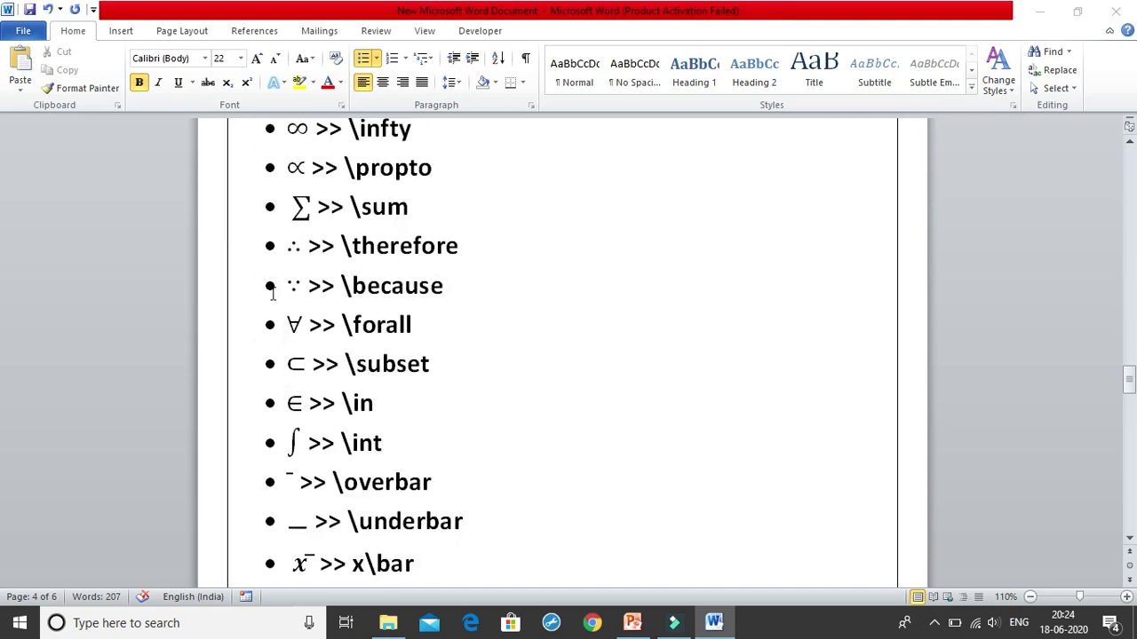
{"action": "scroll", "coordinate": [321, 373], "scroll_direction": "down", "scroll_amount": 4}
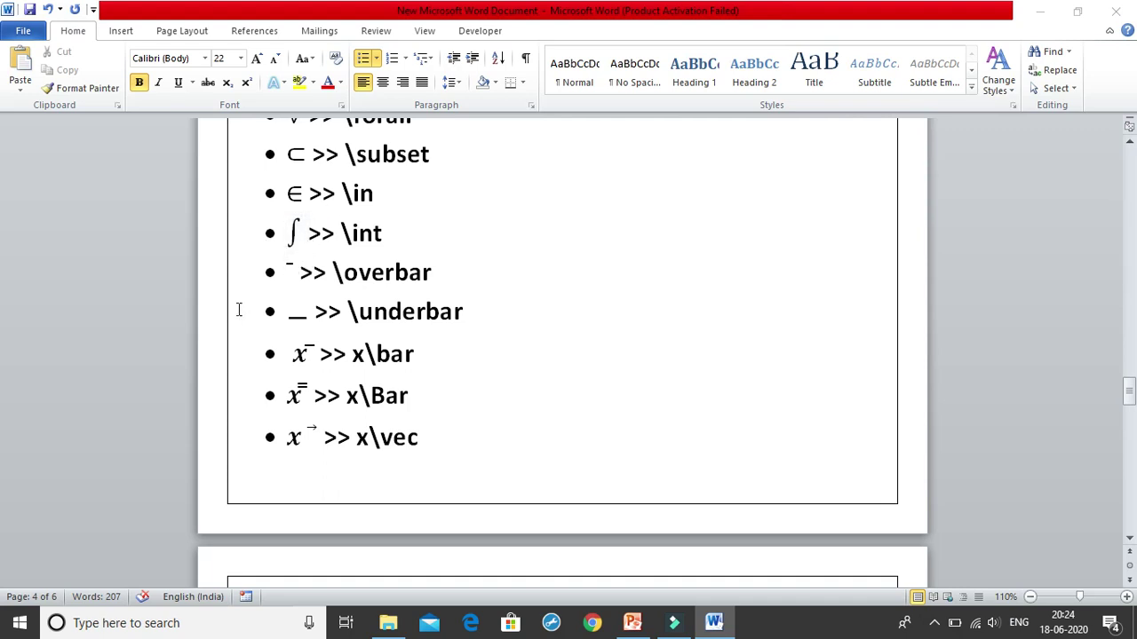
{"action": "scroll", "coordinate": [316, 373], "scroll_direction": "down", "scroll_amount": 4}
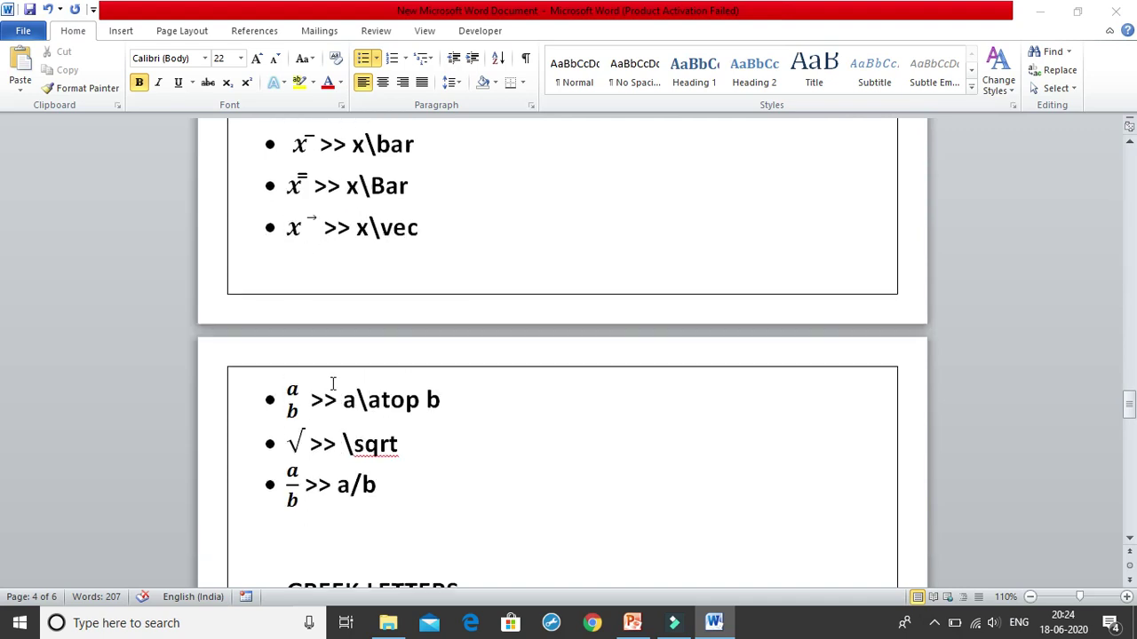
{"action": "scroll", "coordinate": [346, 352], "scroll_direction": "down", "scroll_amount": 2}
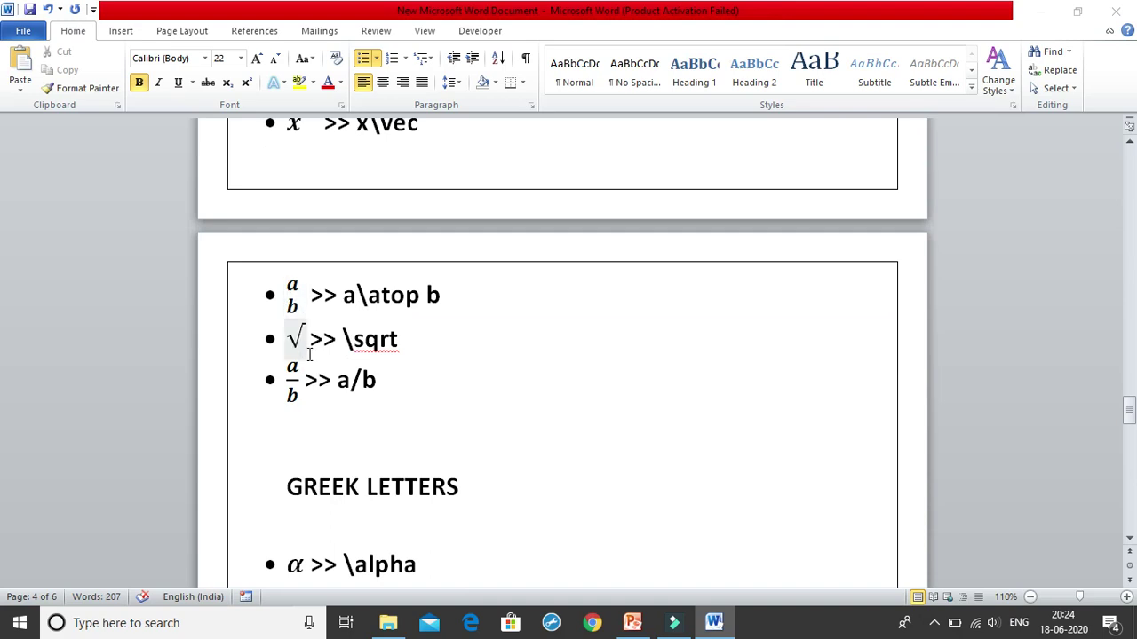
{"action": "scroll", "coordinate": [302, 340], "scroll_direction": "down", "scroll_amount": 4}
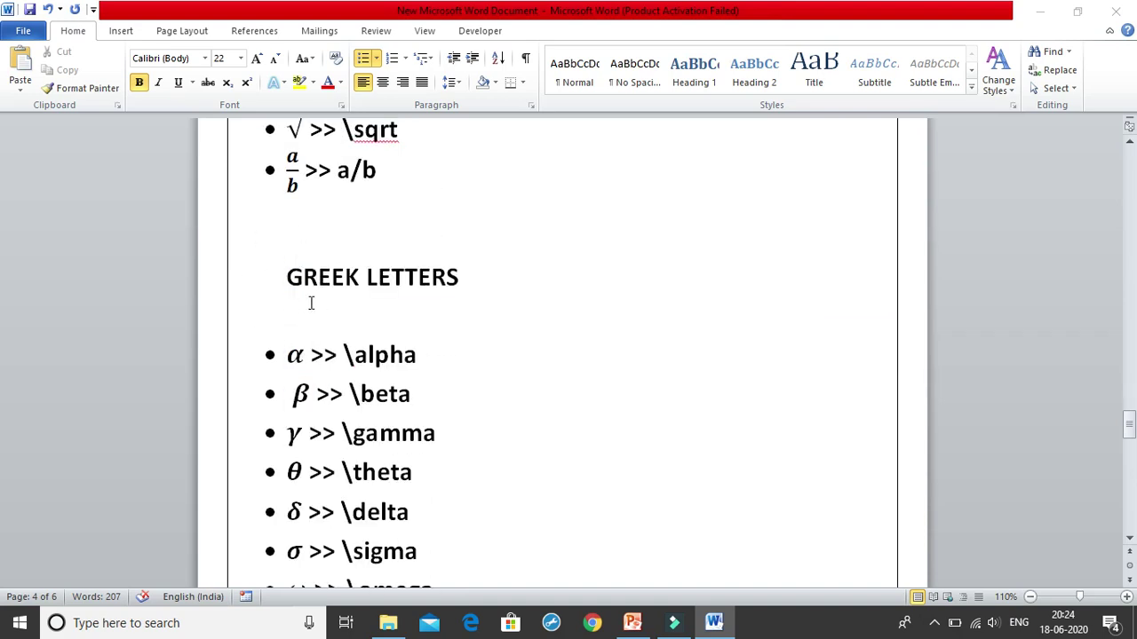
{"action": "scroll", "coordinate": [308, 302], "scroll_direction": "down", "scroll_amount": 2}
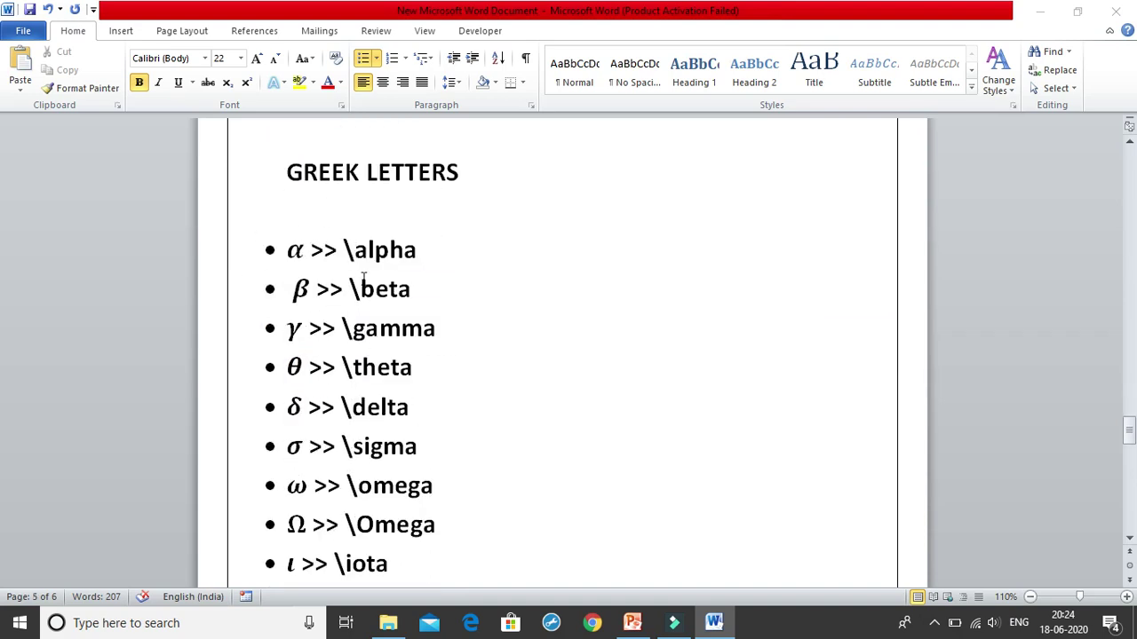
{"action": "scroll", "coordinate": [359, 322], "scroll_direction": "down", "scroll_amount": 6}
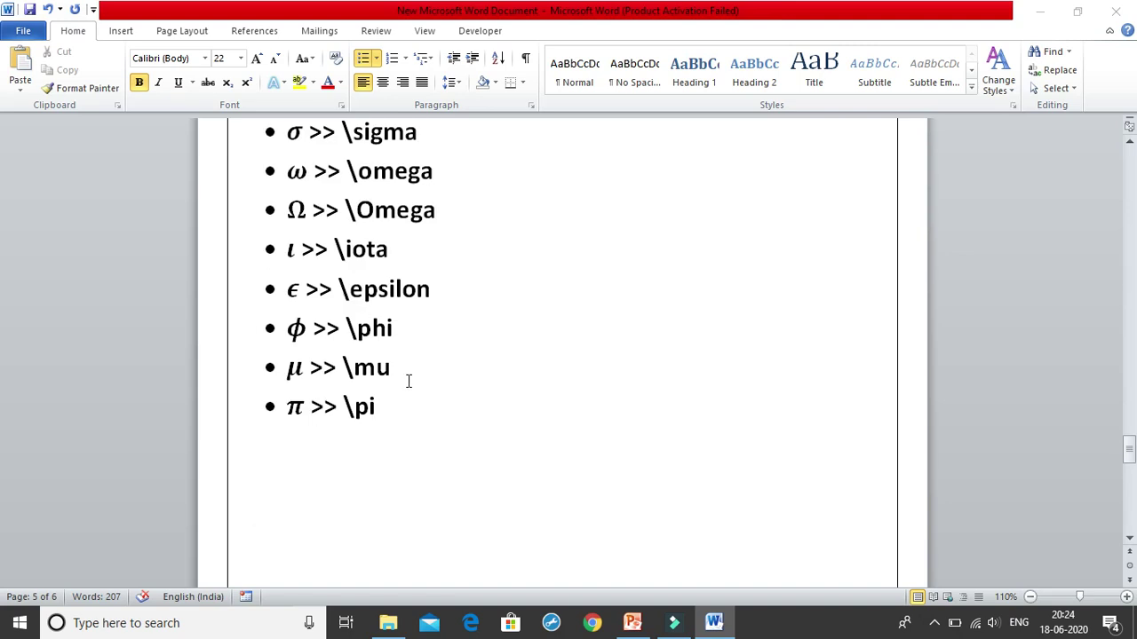
- Delete the existing content on the last page of the document
{"action": "scroll", "coordinate": [409, 381], "scroll_direction": "down", "scroll_amount": 8}
{"action": "left_click", "coordinate": [675, 459]}
{"action": "left_click_drag", "start_coordinate": [675, 458], "coordinate": [434, 444]}
{"action": "key", "text": "Delete"}
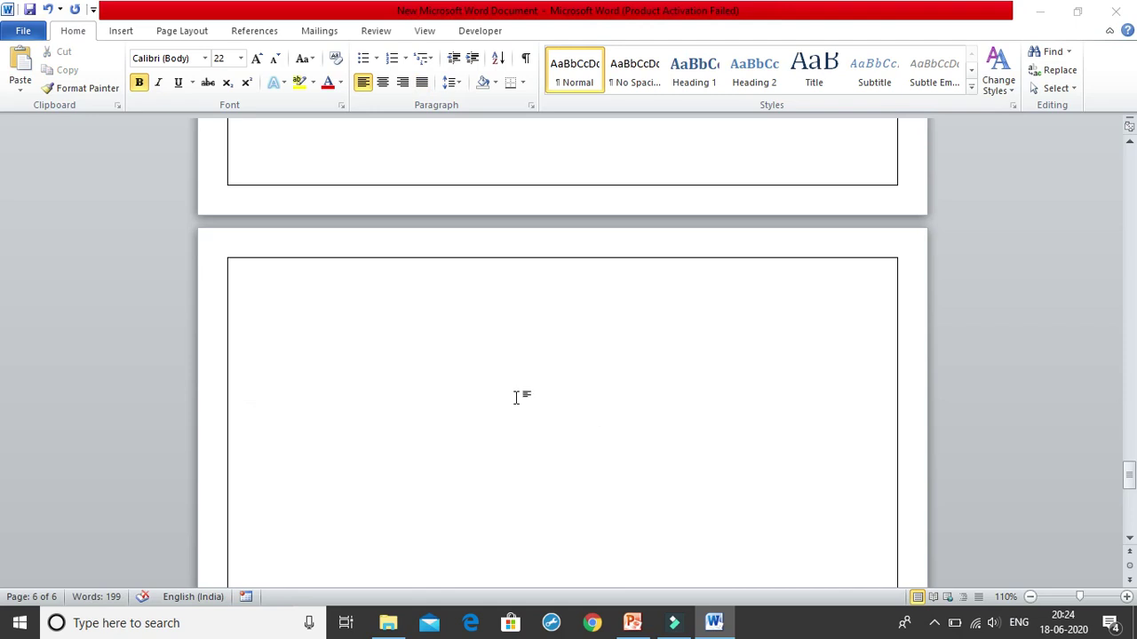
- Insert a new equation on the empty last page and enter x squared in it using x^2
{"action": "key", "text": "alt+equal"}
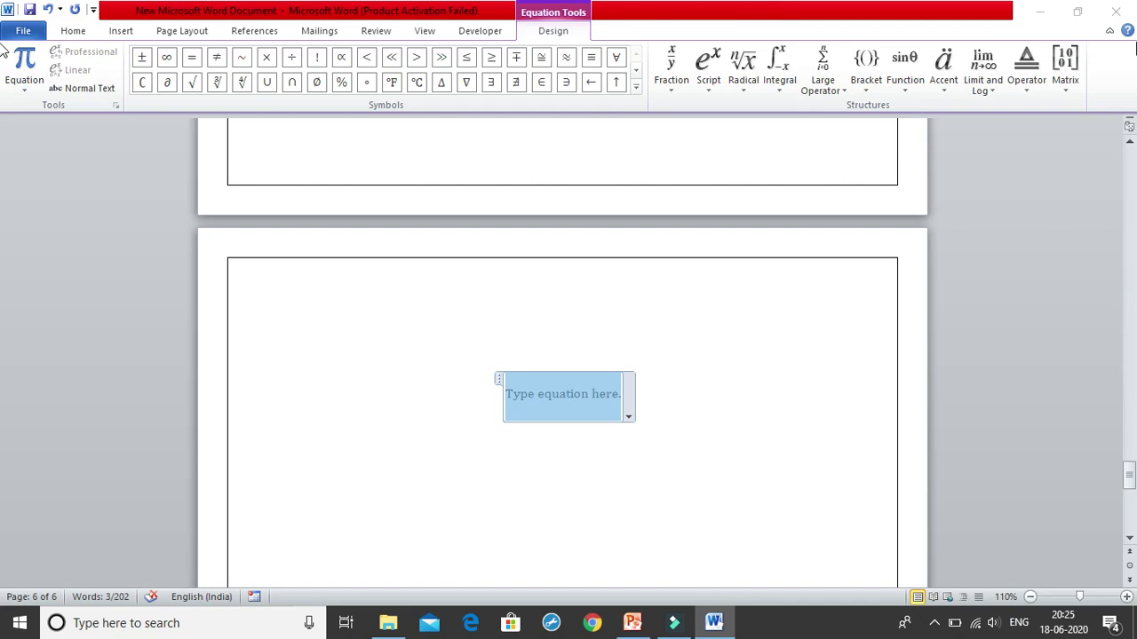
{"action": "type", "text": "x"}
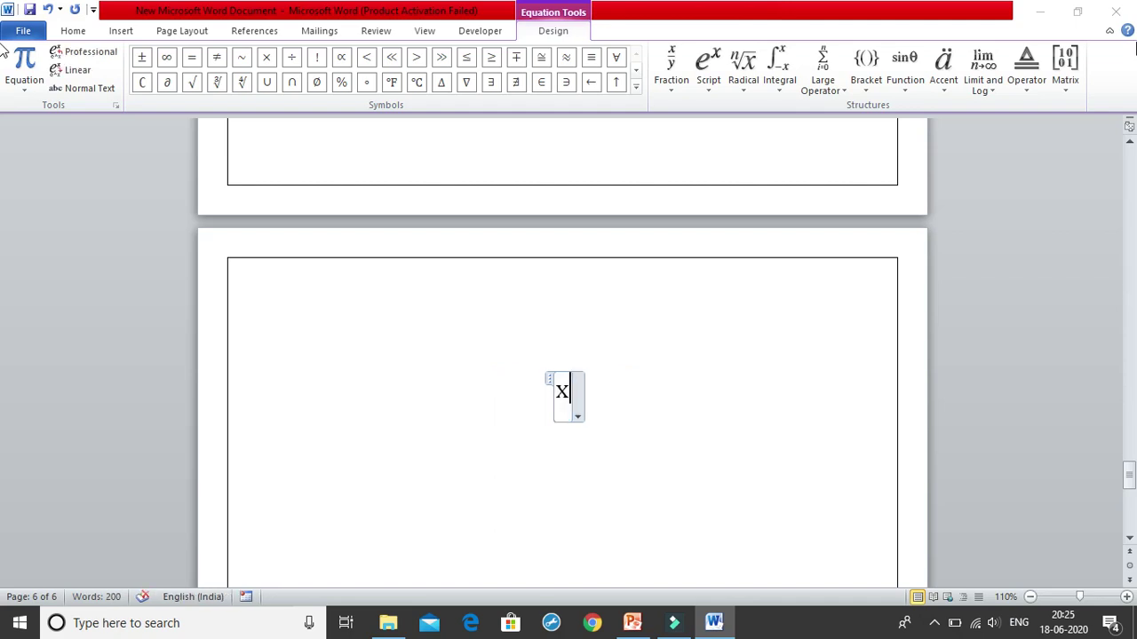
{"action": "type", "text": "^"}
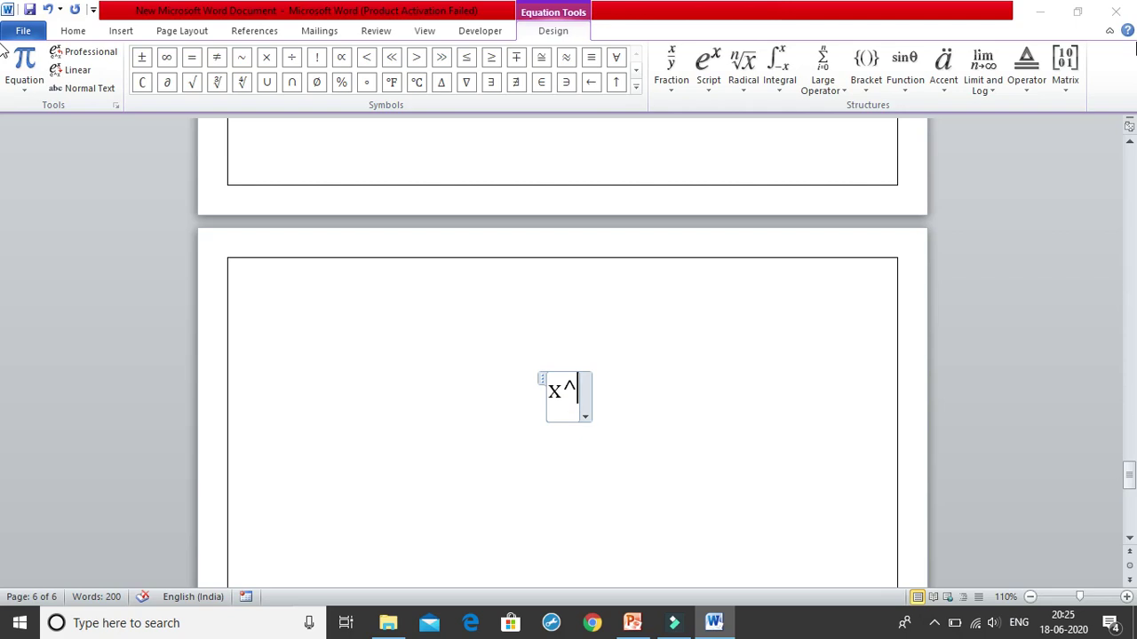
{"action": "type", "text": "2"}
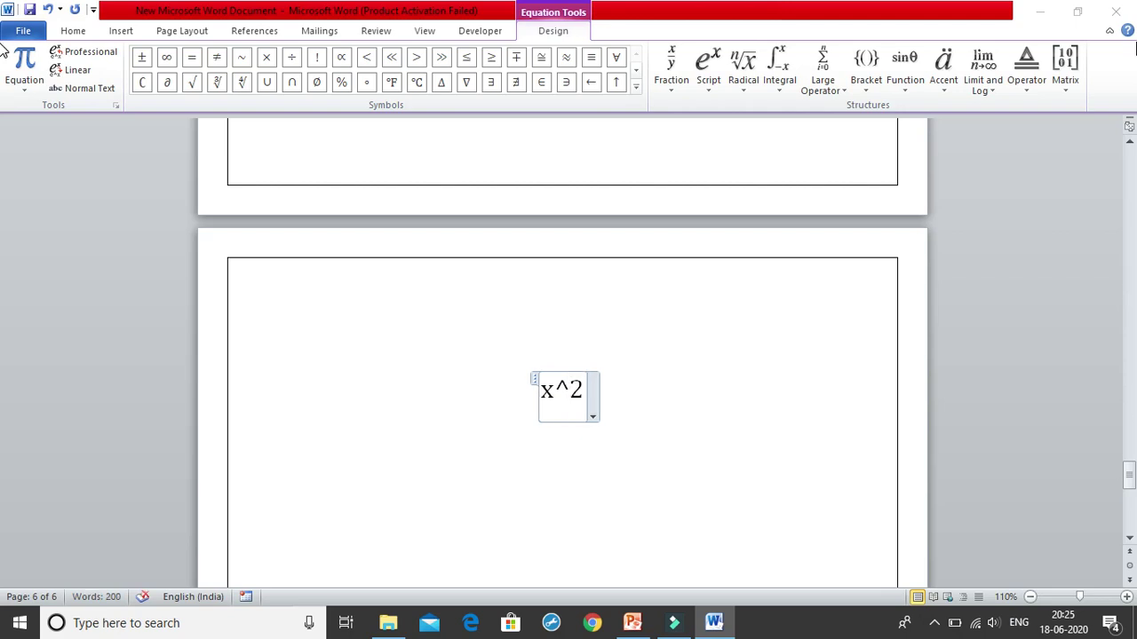
{"action": "key", "text": "space"}
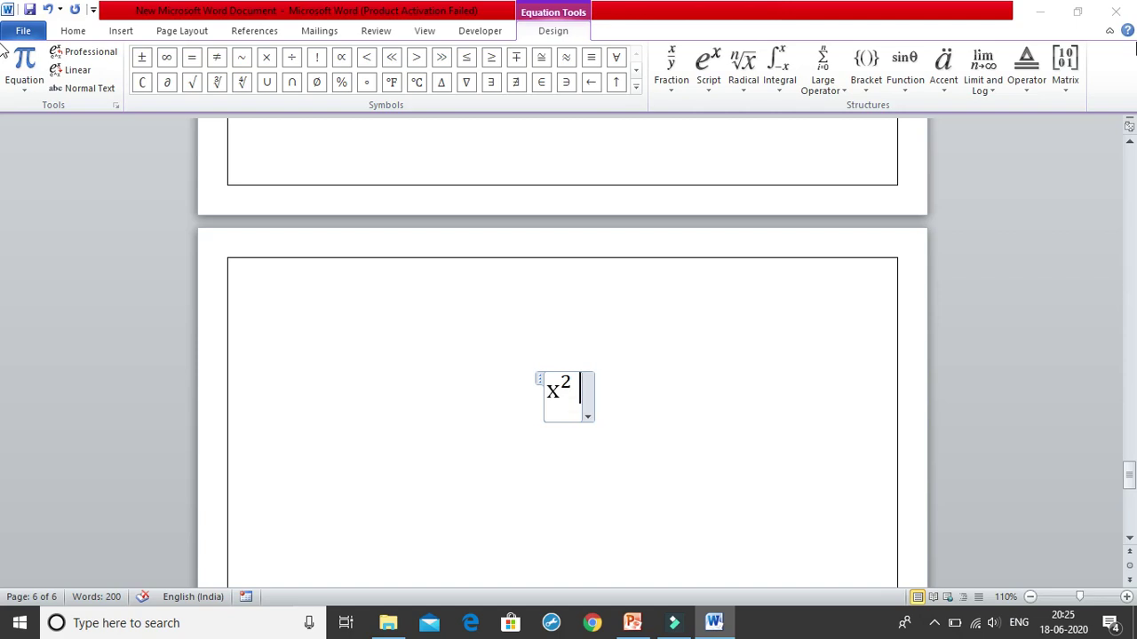
- Add x with subscript 2 using x_2 and the stacked fraction x over 2 using x/2 to the equation
{"action": "type", "text": "x_"}
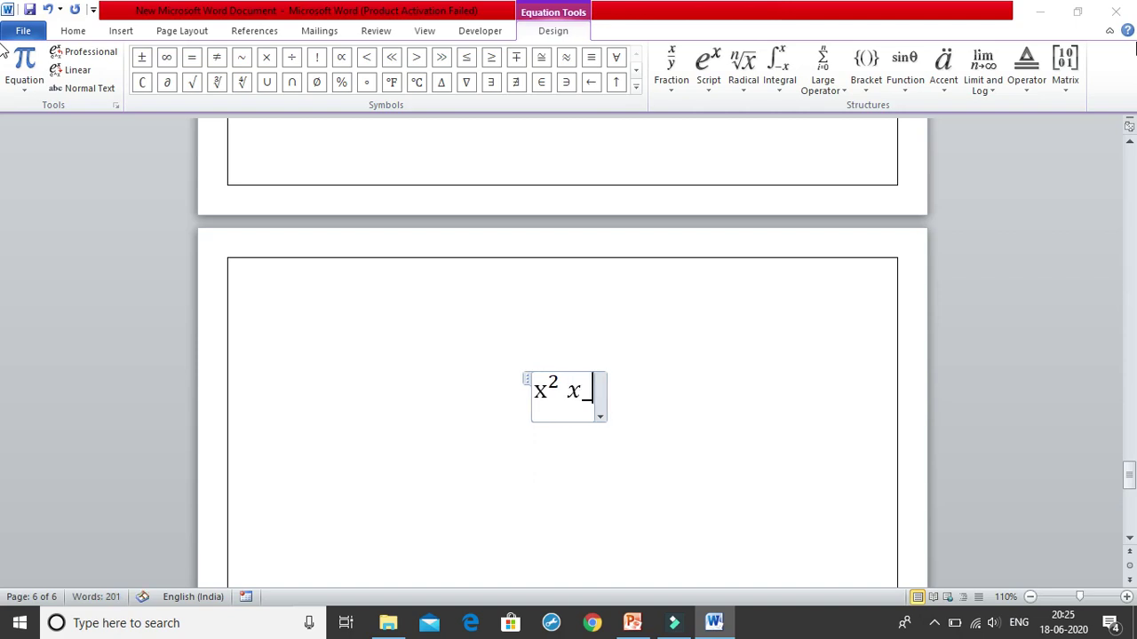
{"action": "type", "text": "2"}
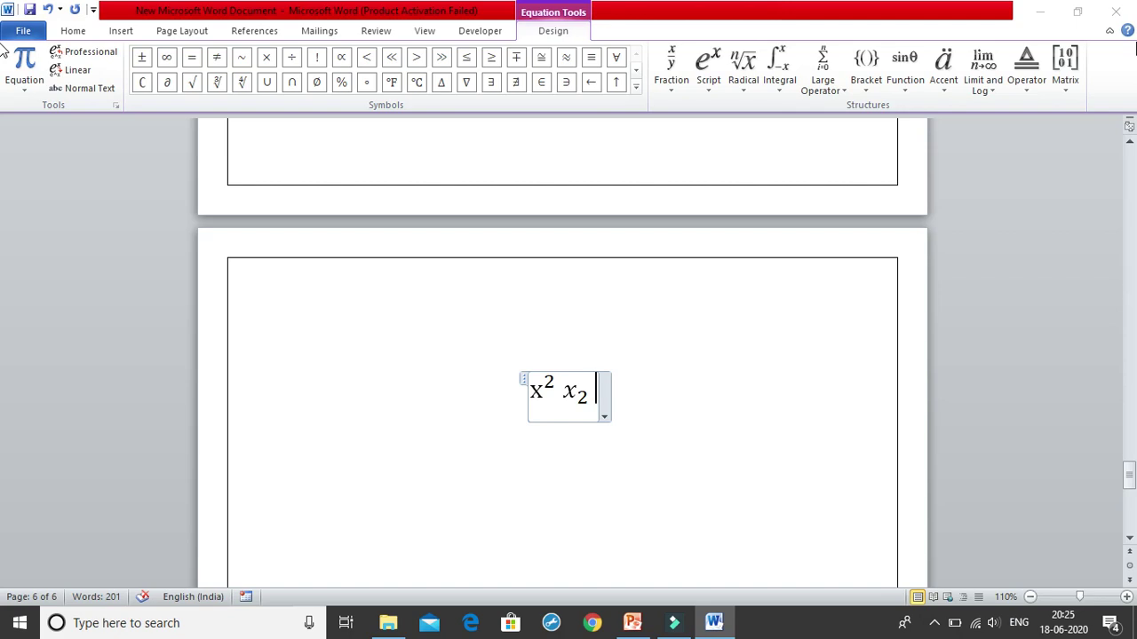
{"action": "type", "text": "x/"}
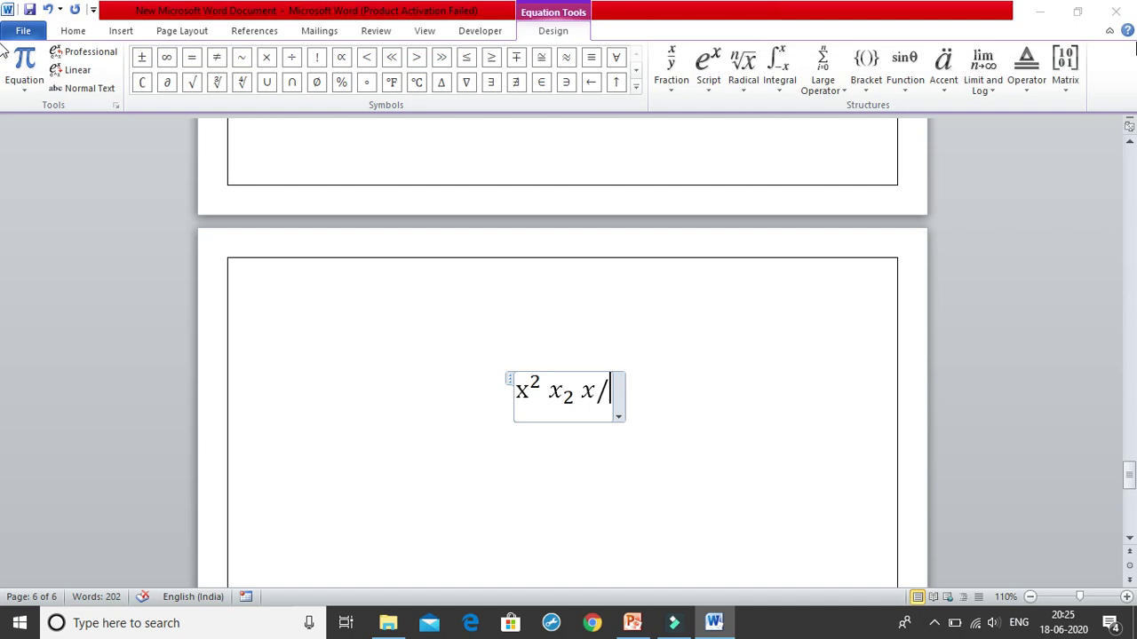
{"action": "type", "text": "2"}
{"action": "key", "text": "space"}
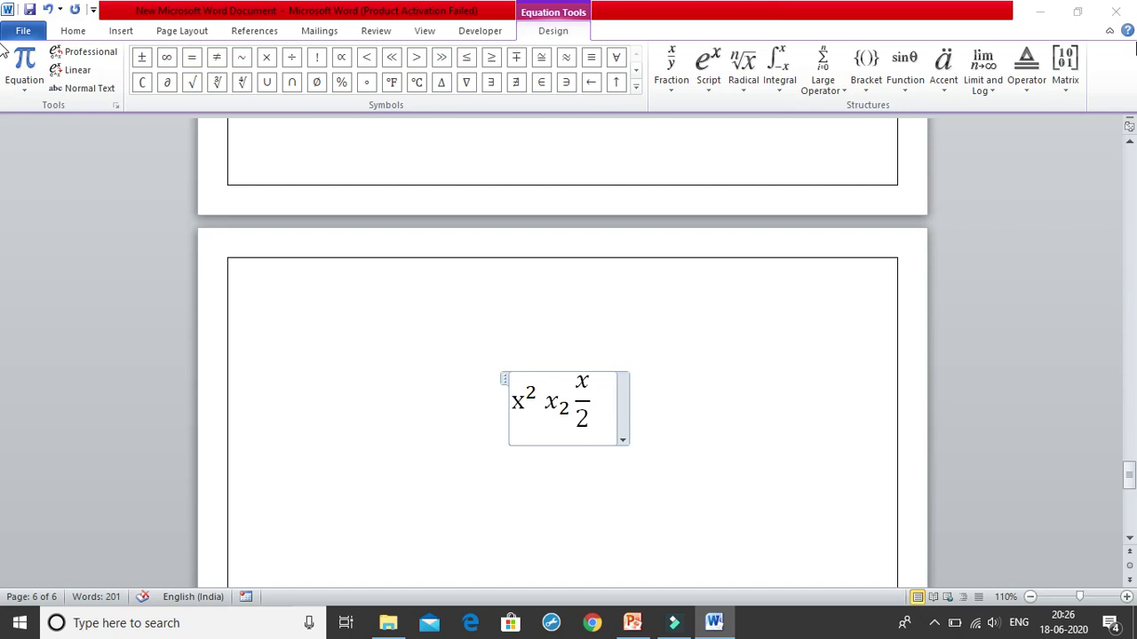
- Add a left arrow after the fraction in the equation using the \leftarrow code
{"action": "type", "text": "\\"}
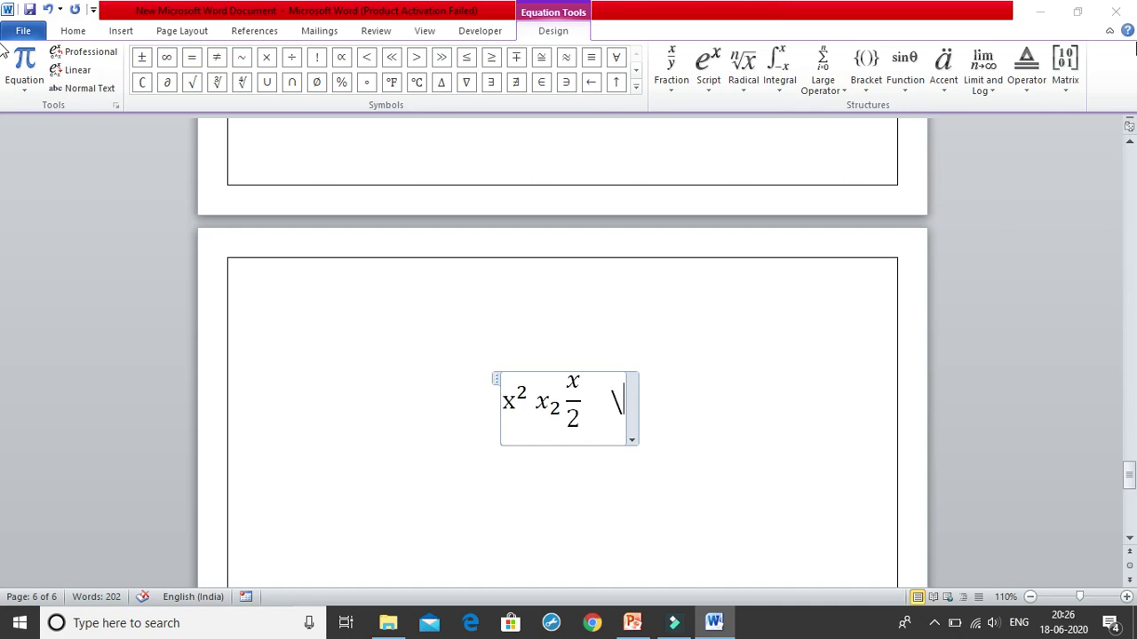
{"action": "type", "text": "leftarrow"}
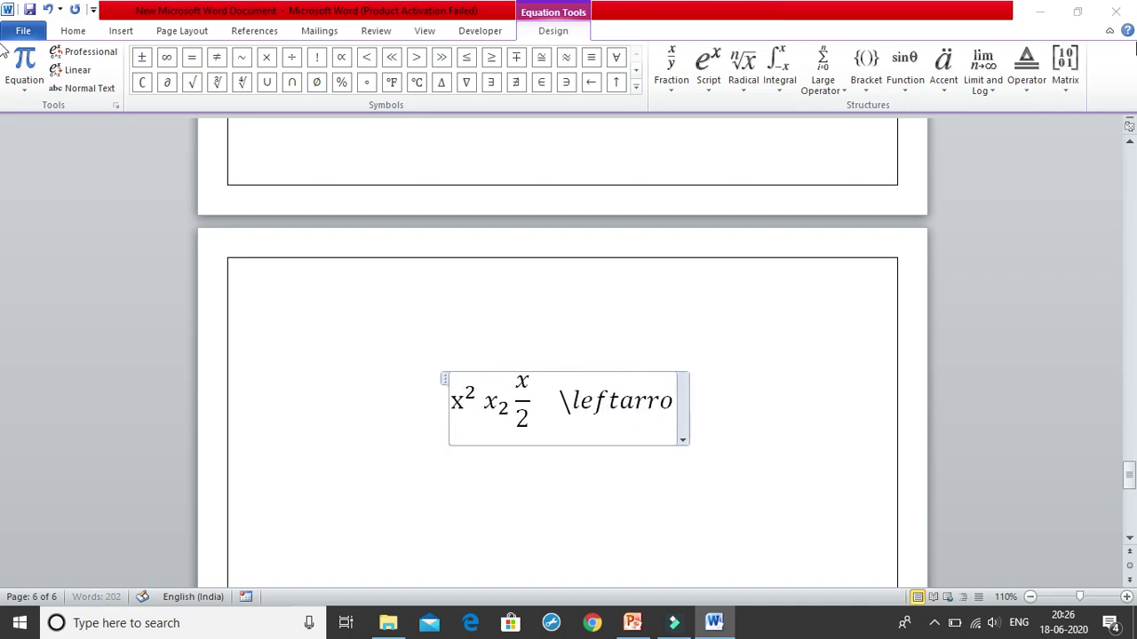
{"action": "key", "text": "space"}
{"action": "key", "text": "space"}
{"action": "key", "text": "space"}
- Add two right arrows to the equation, one using the \rightarrow code and one using ->
{"action": "type", "text": "ighta"}
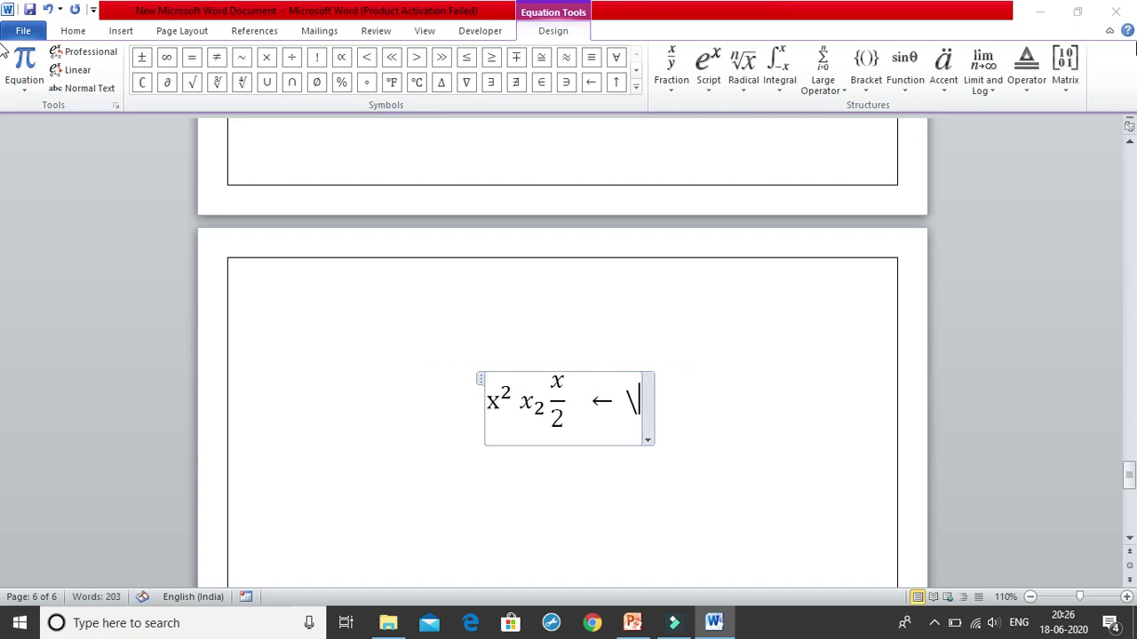
{"action": "type", "text": "rraw"}
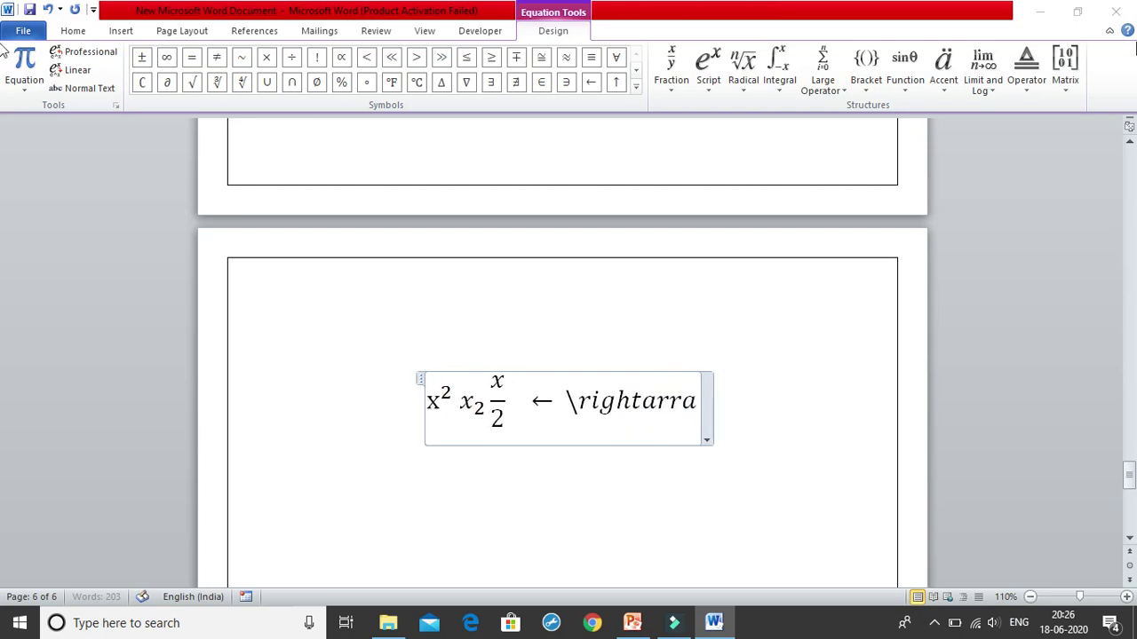
{"action": "key", "text": "BackSpace"}
{"action": "key", "text": "BackSpace"}
{"action": "type", "text": "ow"}
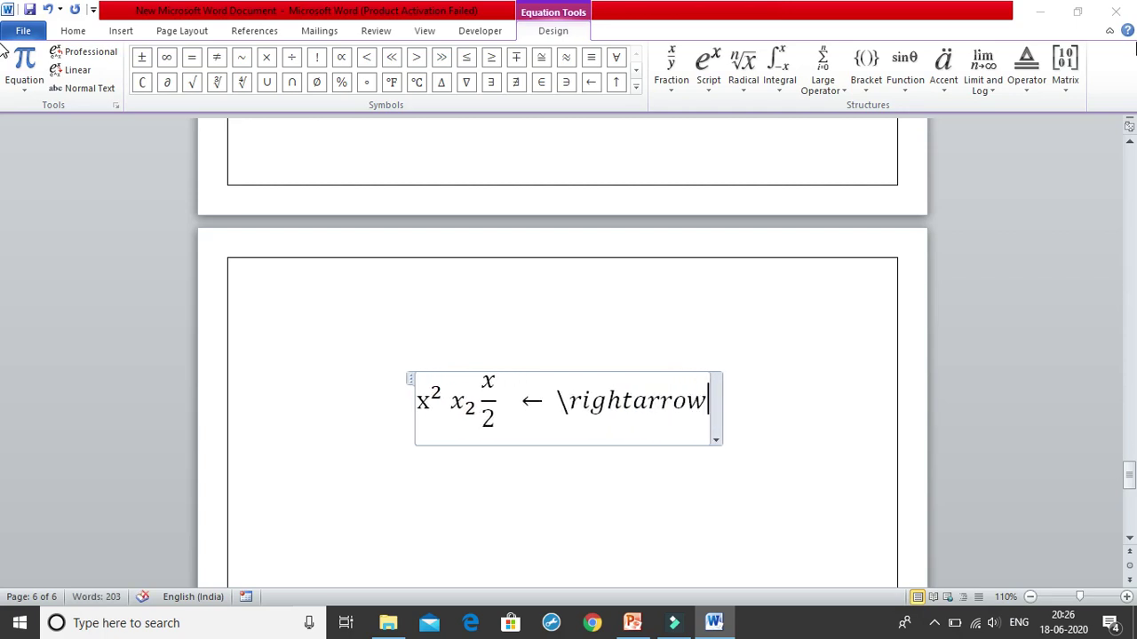
{"action": "key", "text": "space"}
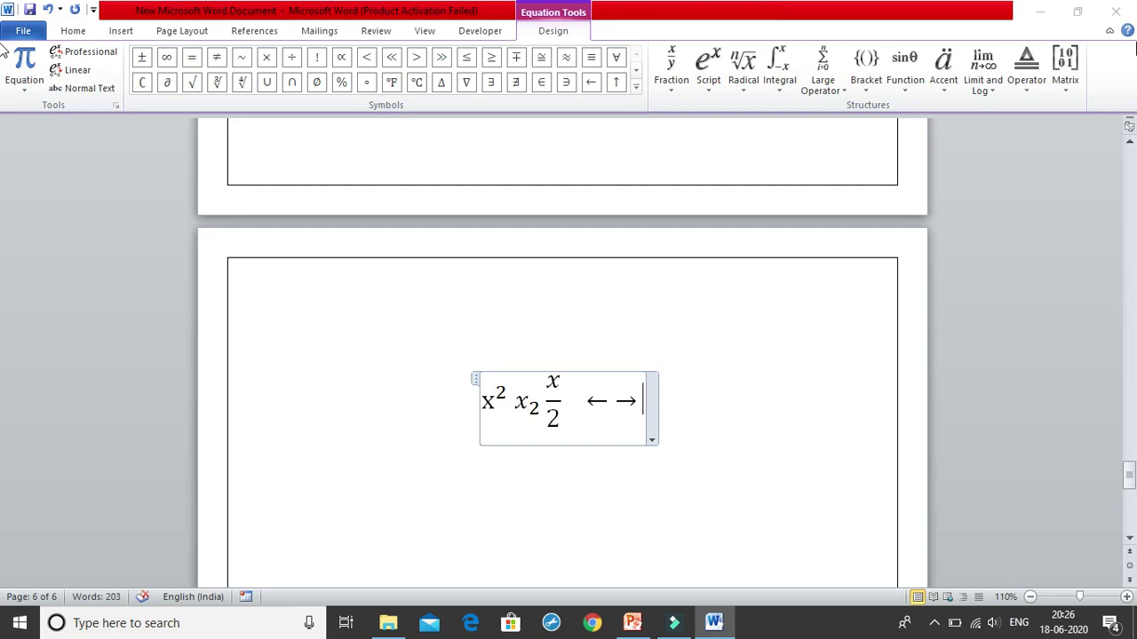
{"action": "type", "text": "-"}
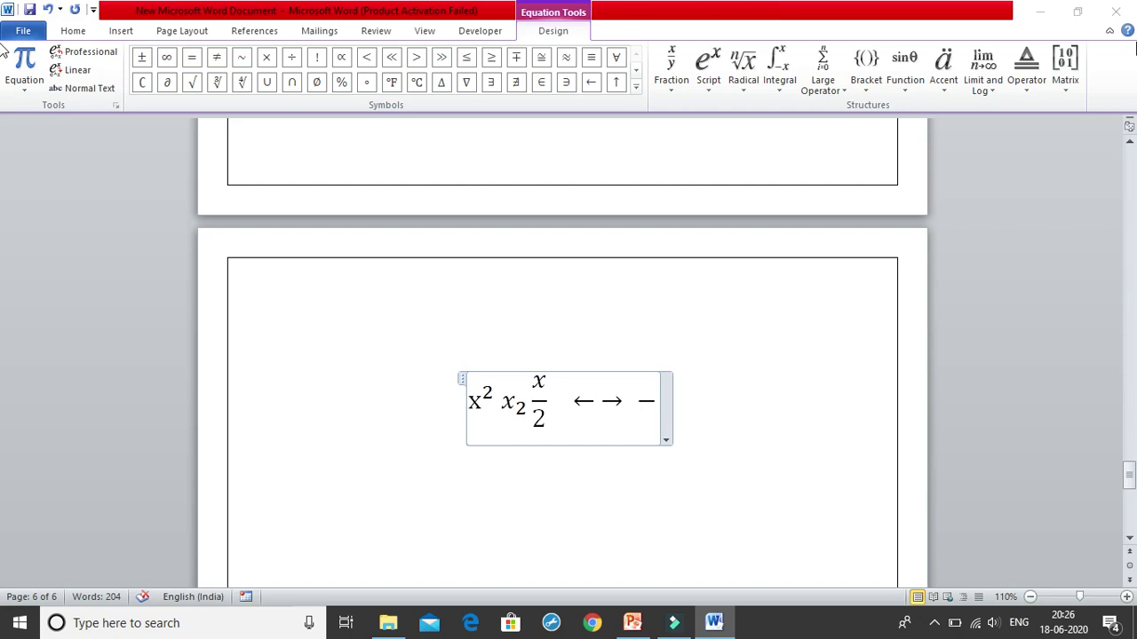
{"action": "type", "text": ">"}
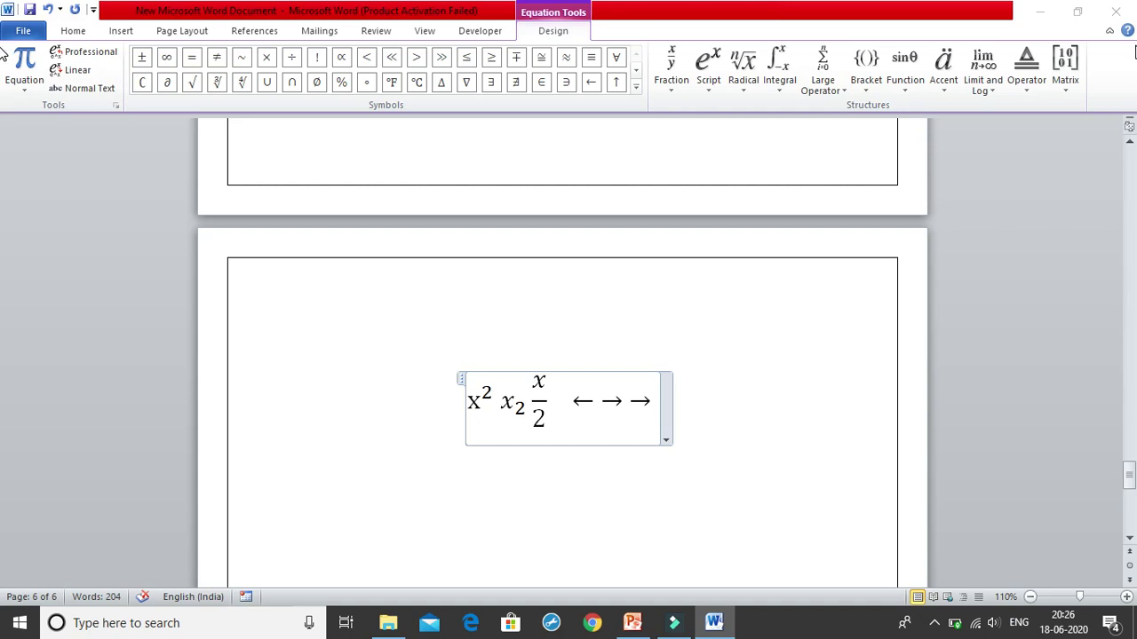
- Add a down arrow and an up arrow to the equation using the \downarrow and \uparrow codes
{"action": "type", "text": "\\"}
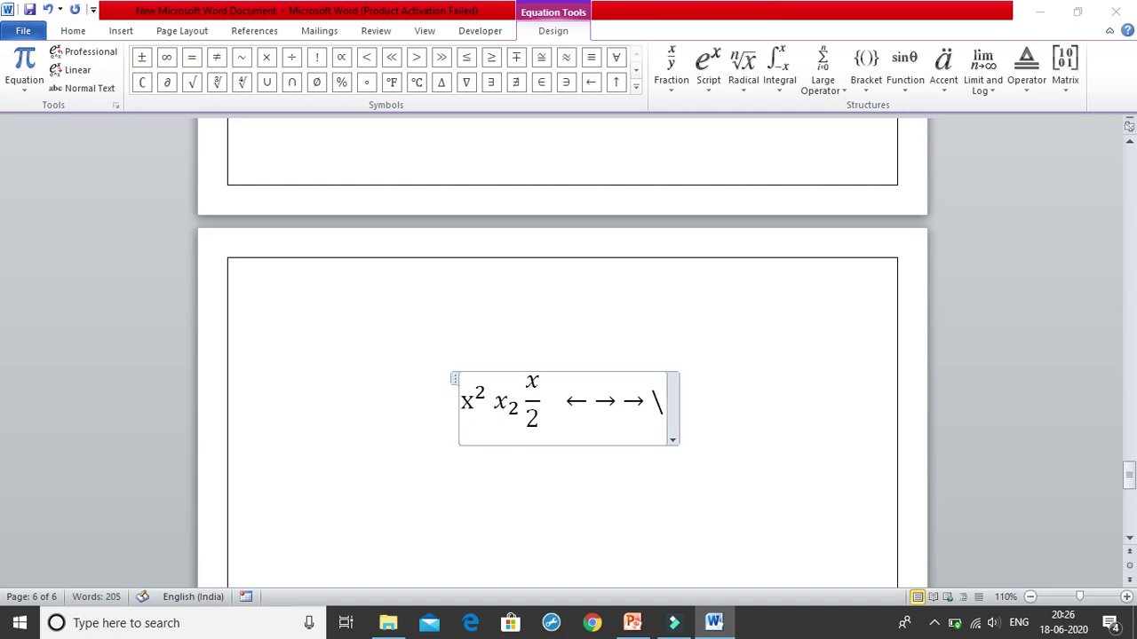
{"action": "type", "text": "downarro"}
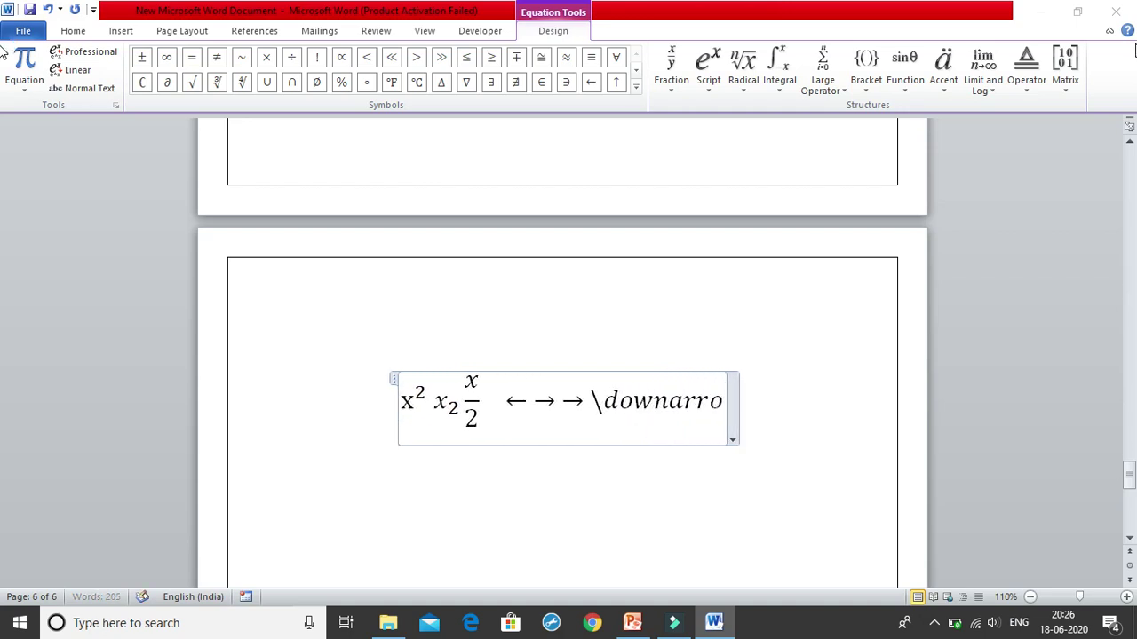
{"action": "type", "text": "w \\"}
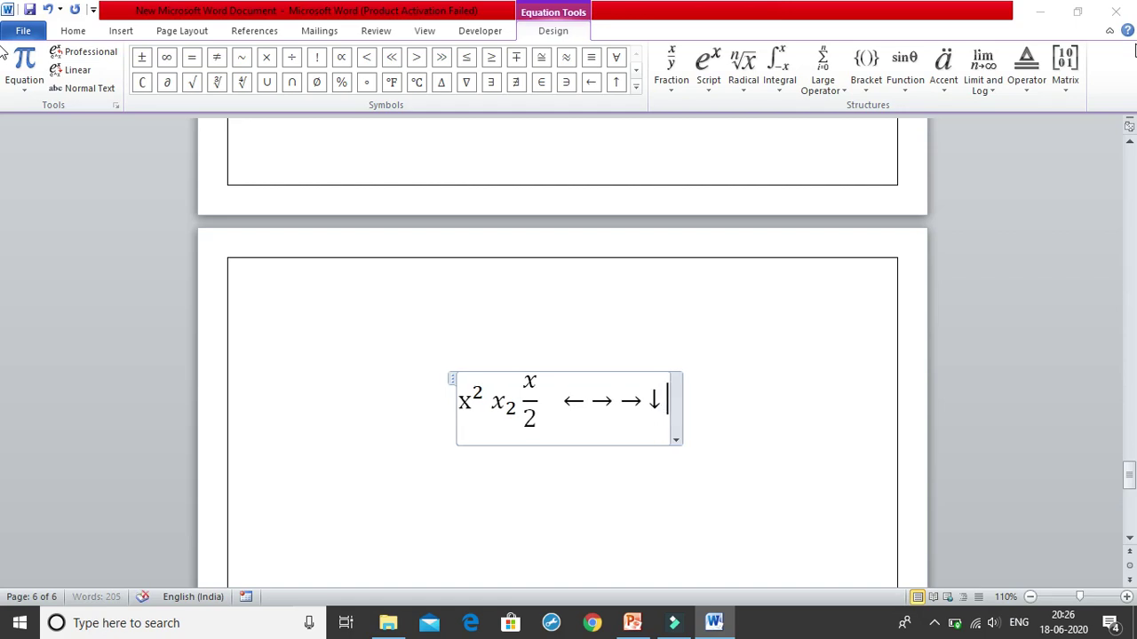
{"action": "type", "text": "uparr"}
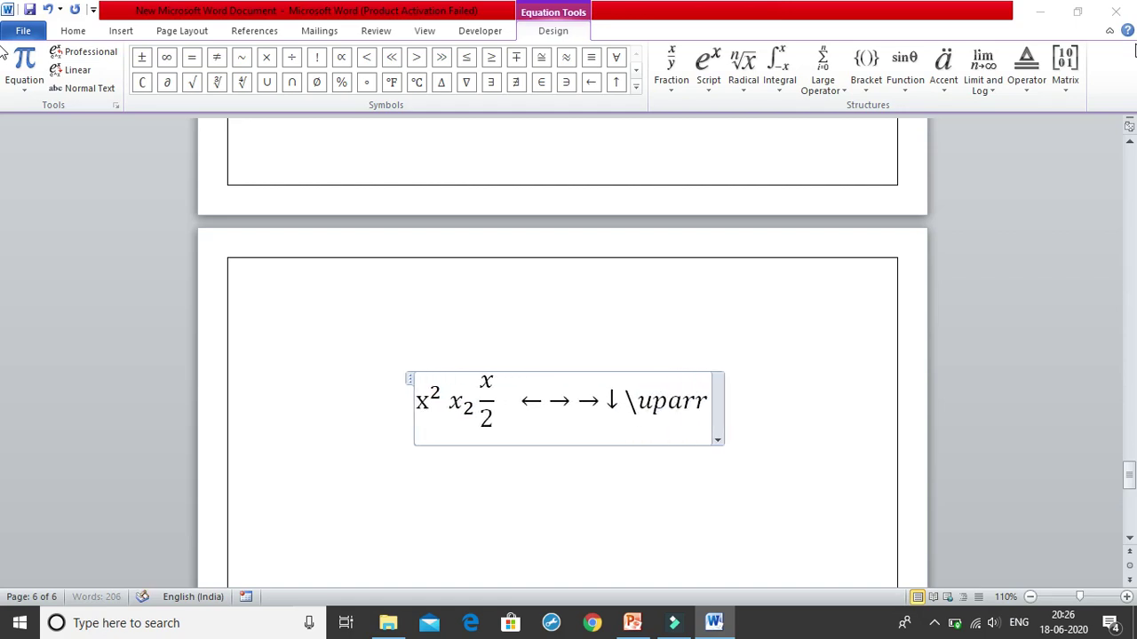
{"action": "type", "text": "ao"}
{"action": "key", "text": "BackSpace"}
{"action": "key", "text": "BackSpace"}
{"action": "type", "text": "ow "}
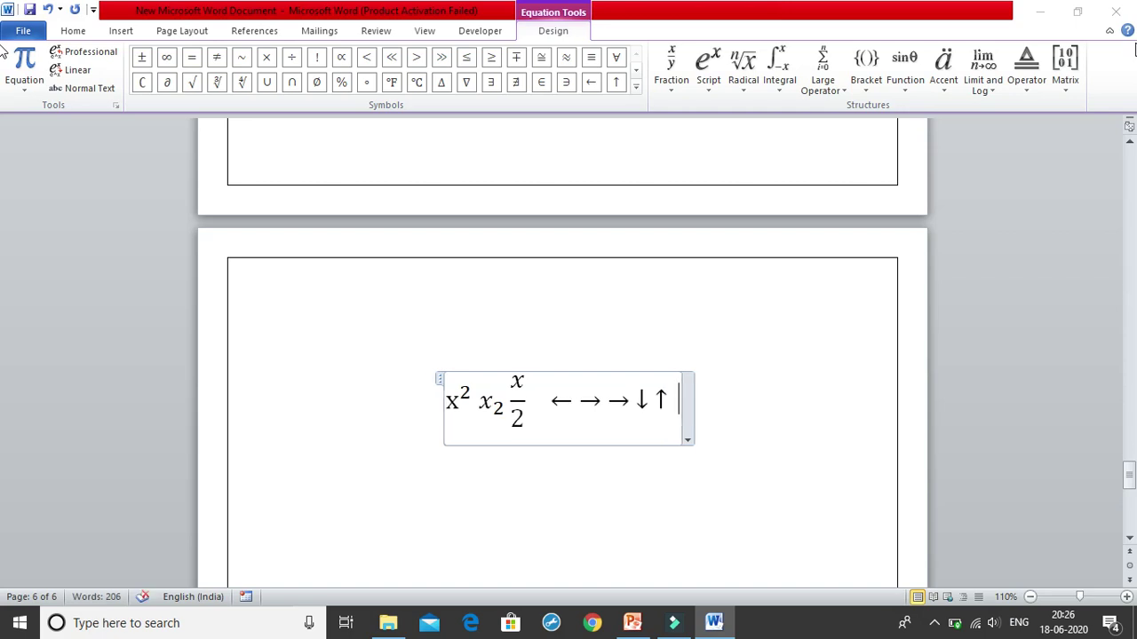
- Add diagonal arrows pointing down-right and up-right to the equation using the \searrow and \nearrow codes
{"action": "type", "text": " \\"}
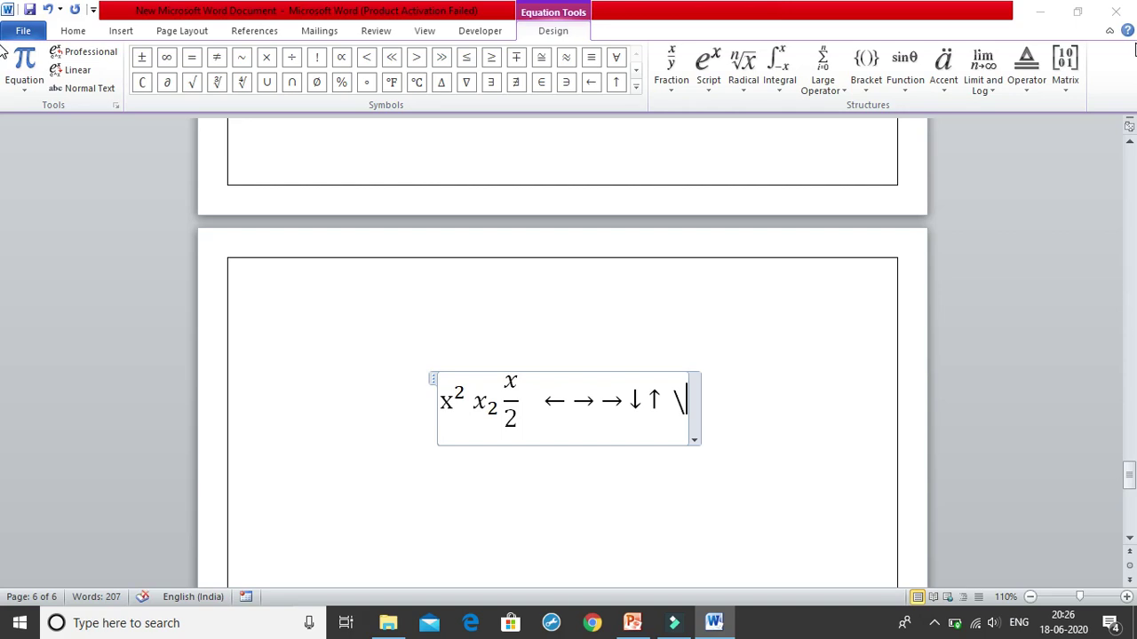
{"action": "type", "text": "se"}
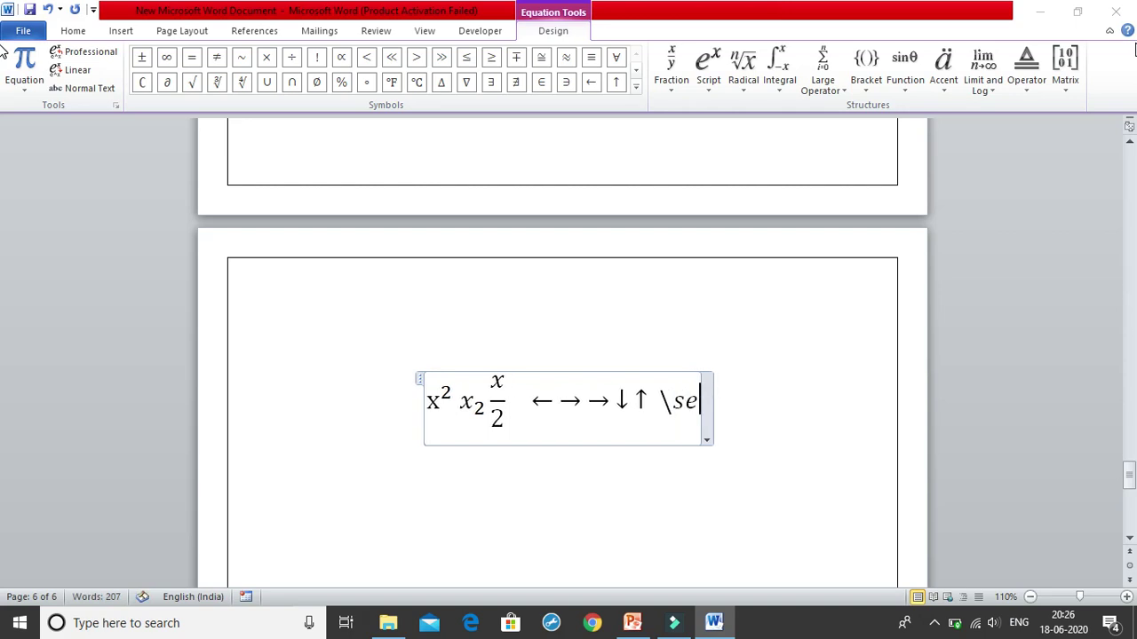
{"action": "type", "text": "arrow "}
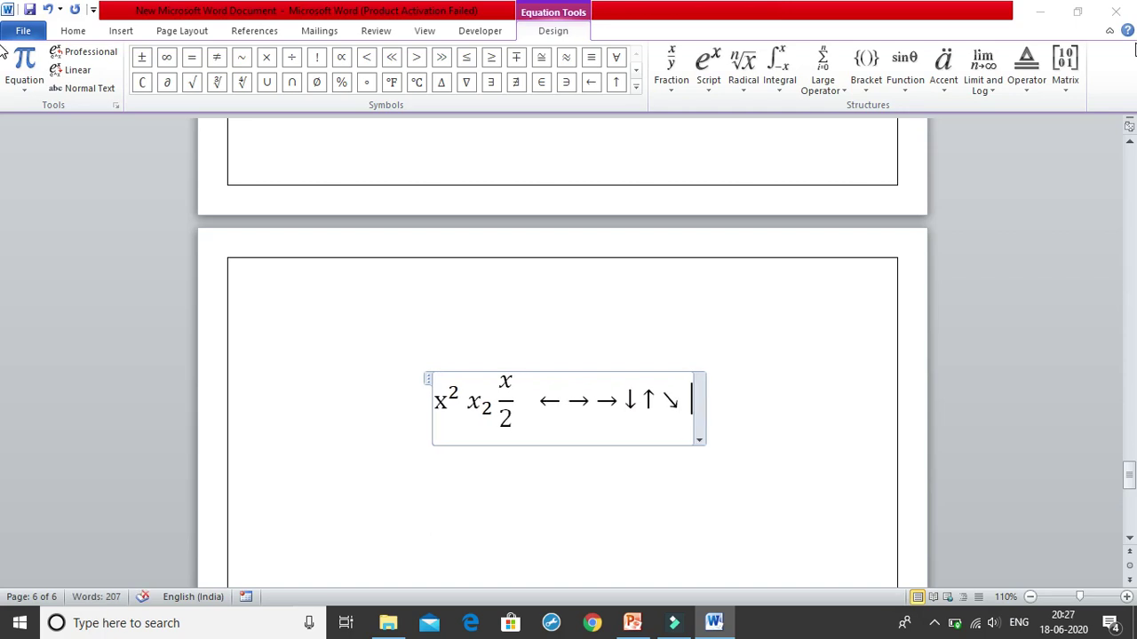
{"action": "type", "text": "  \\"}
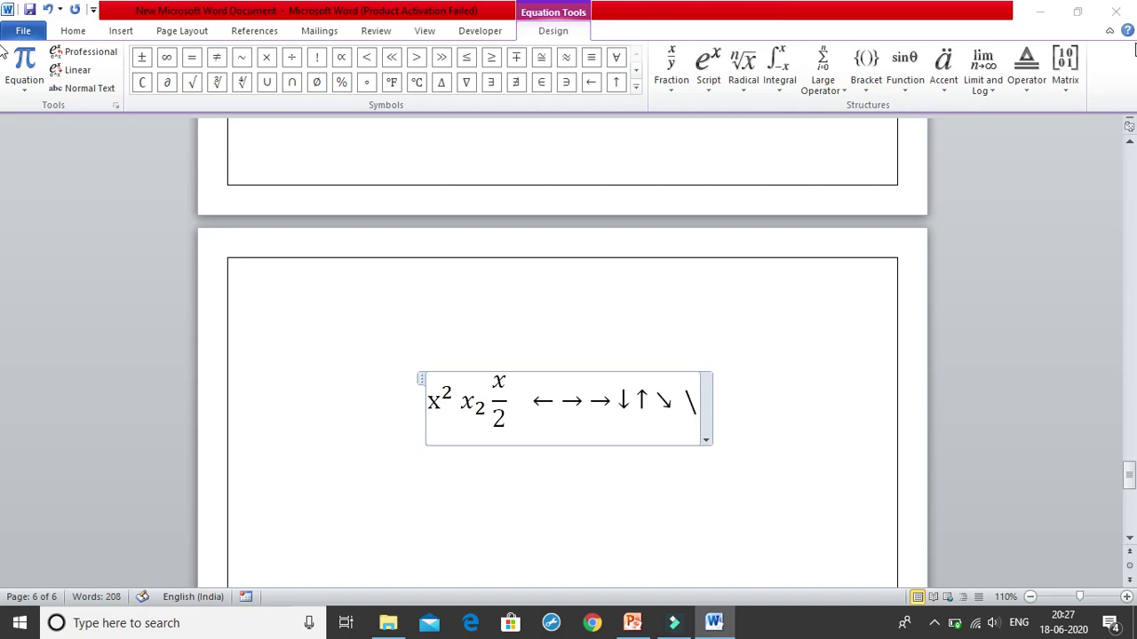
{"action": "type", "text": "nearrow"}
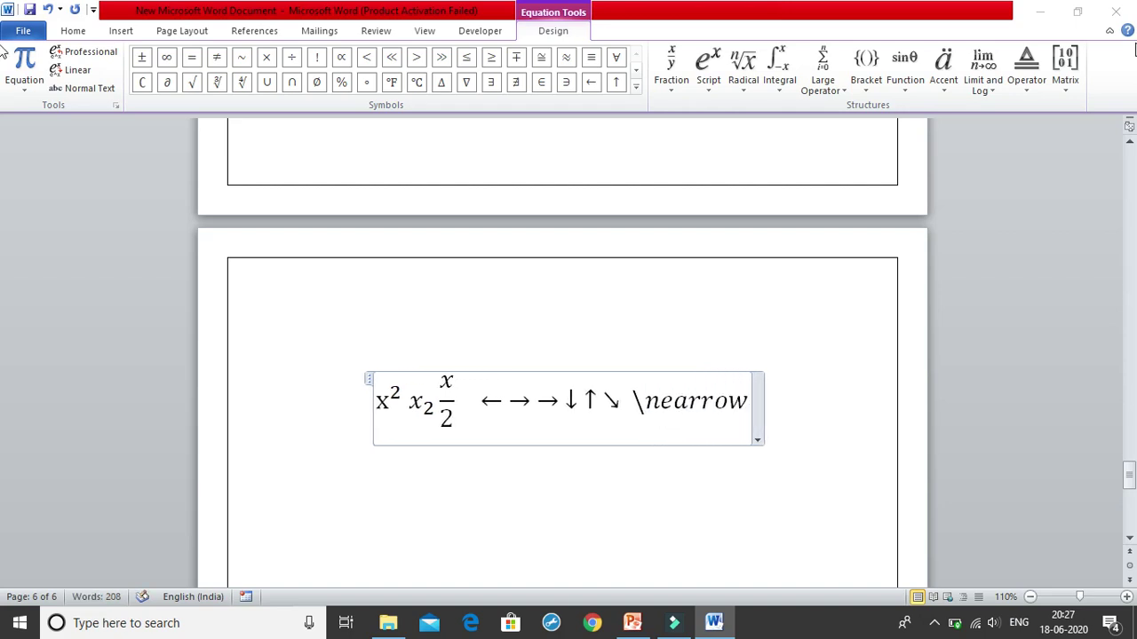
{"action": "key", "text": "space"}
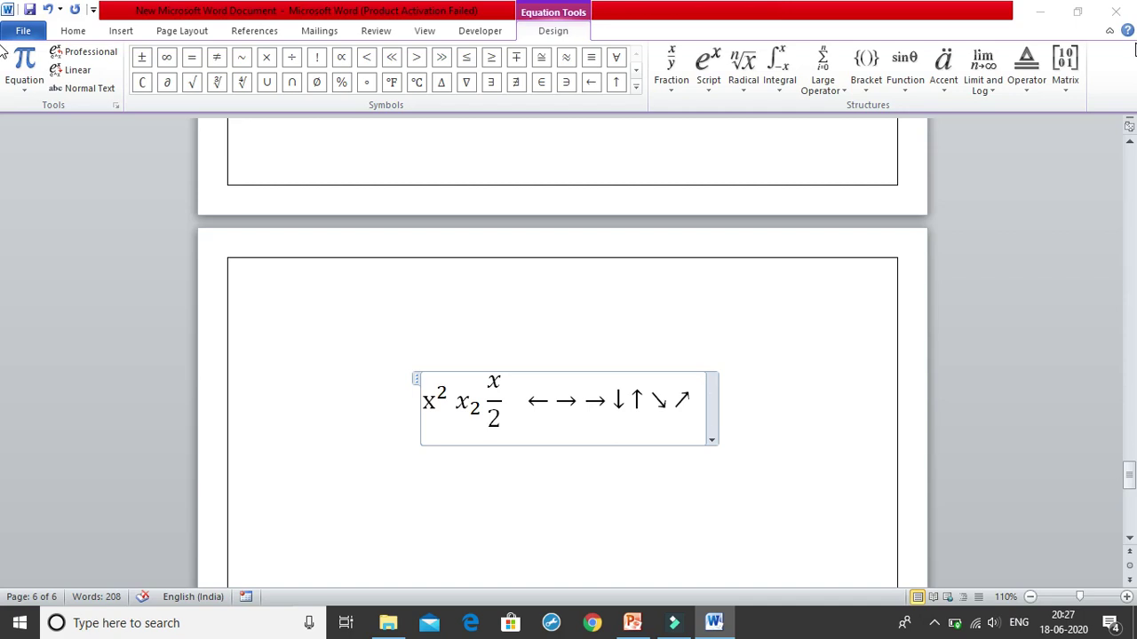
- Add a two-headed horizontal arrow to the equation using the \leftrightarrow code, followed by spacing
{"action": "type", "text": "\\"}
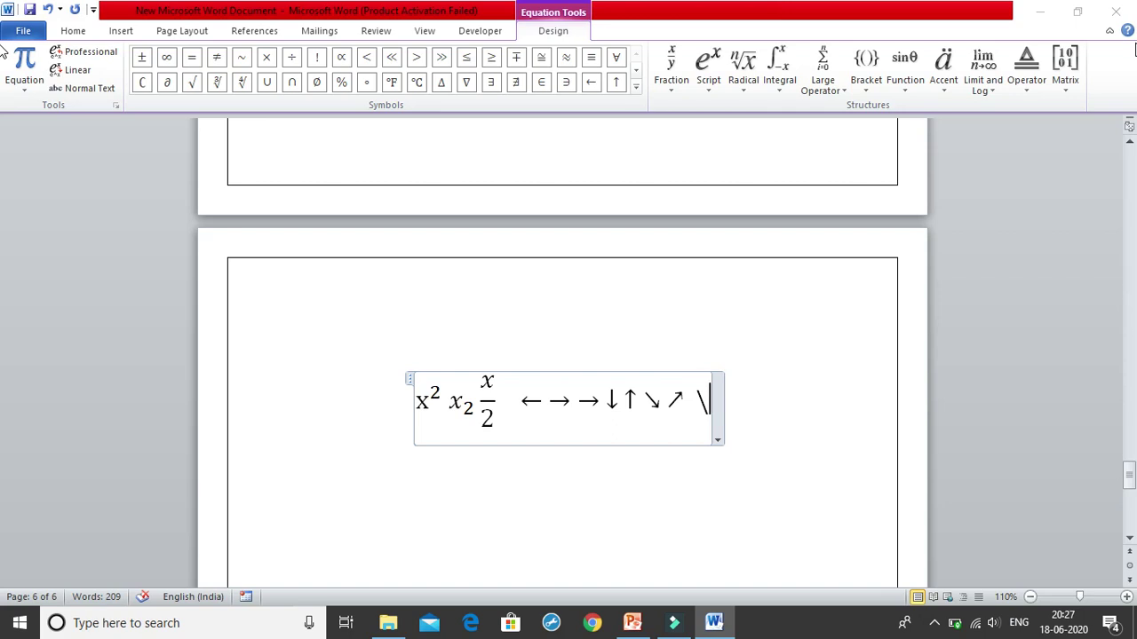
{"action": "type", "text": "le"}
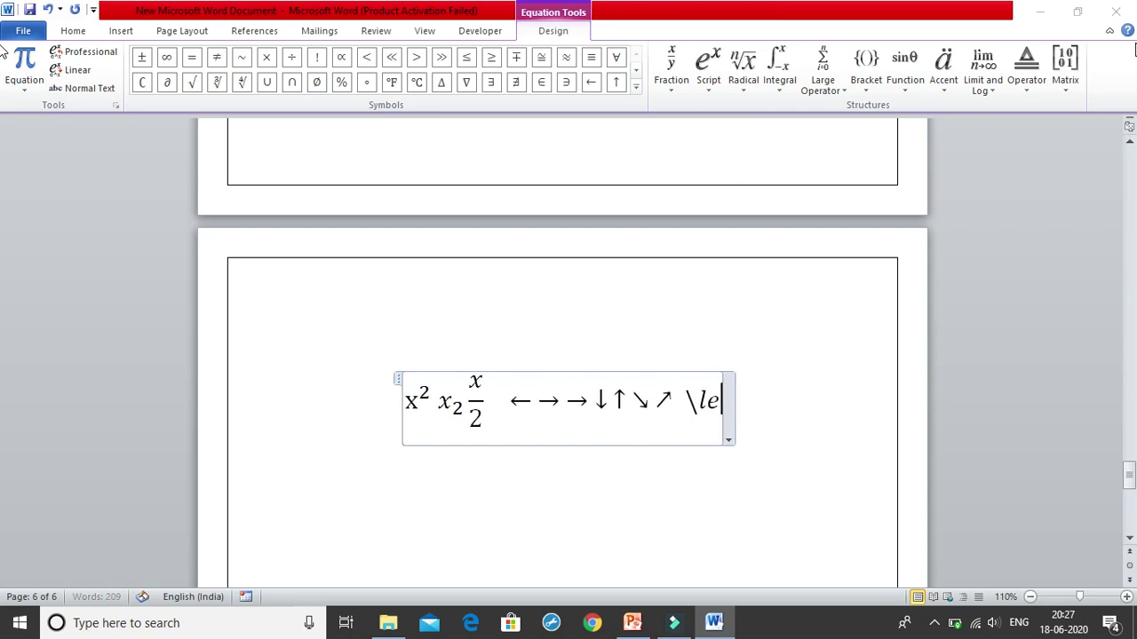
{"action": "type", "text": "ftrightarrow"}
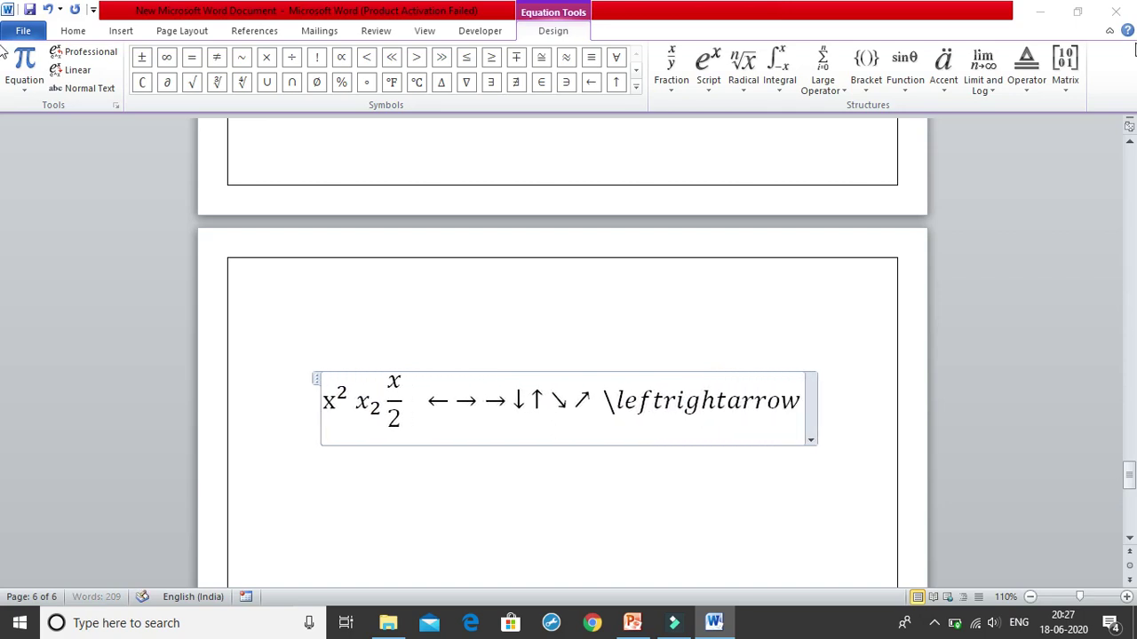
{"action": "key", "text": "space"}
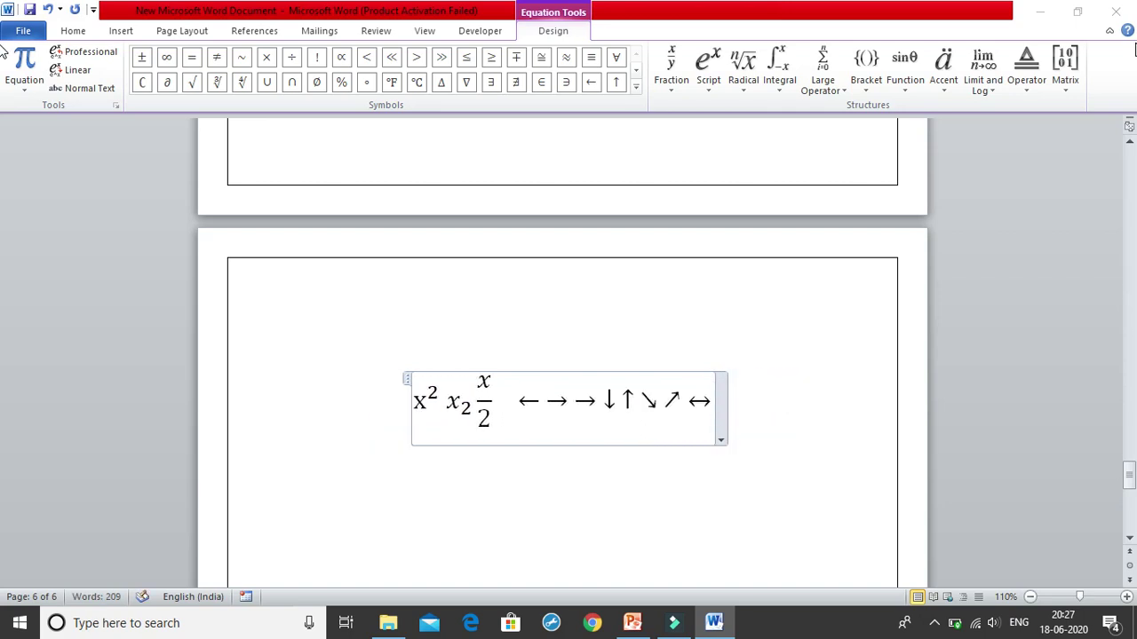
{"action": "key", "text": "space"}
{"action": "key", "text": "space"}
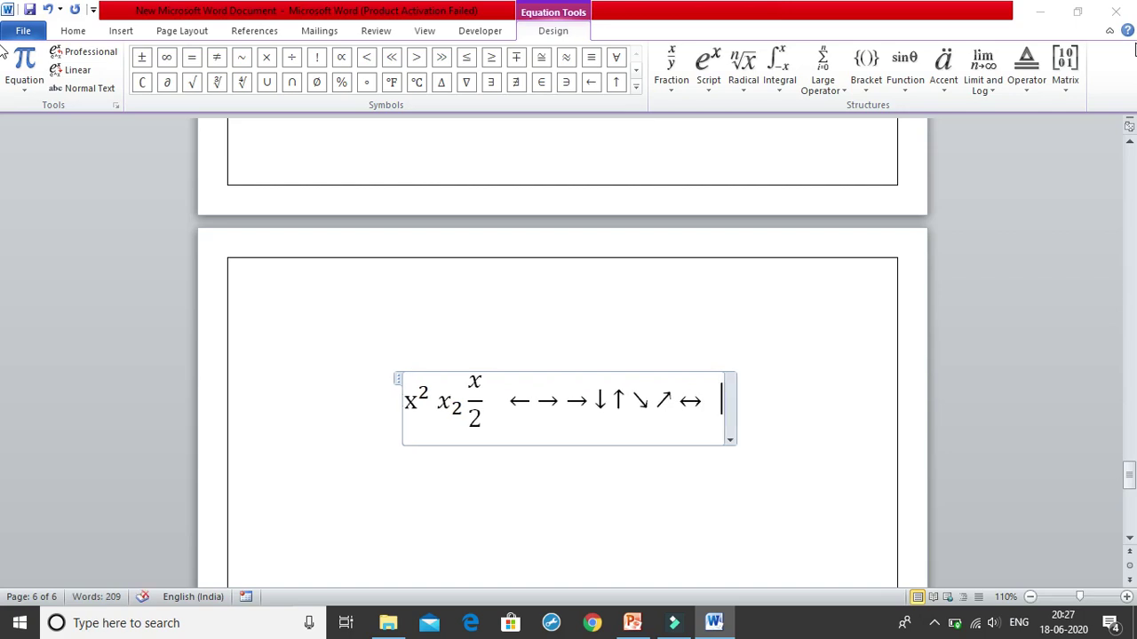
- Add double-line left and right arrows to the equation using the capitalized \Leftarrow and \Rightarrow codes
{"action": "type", "text": "\\L"}
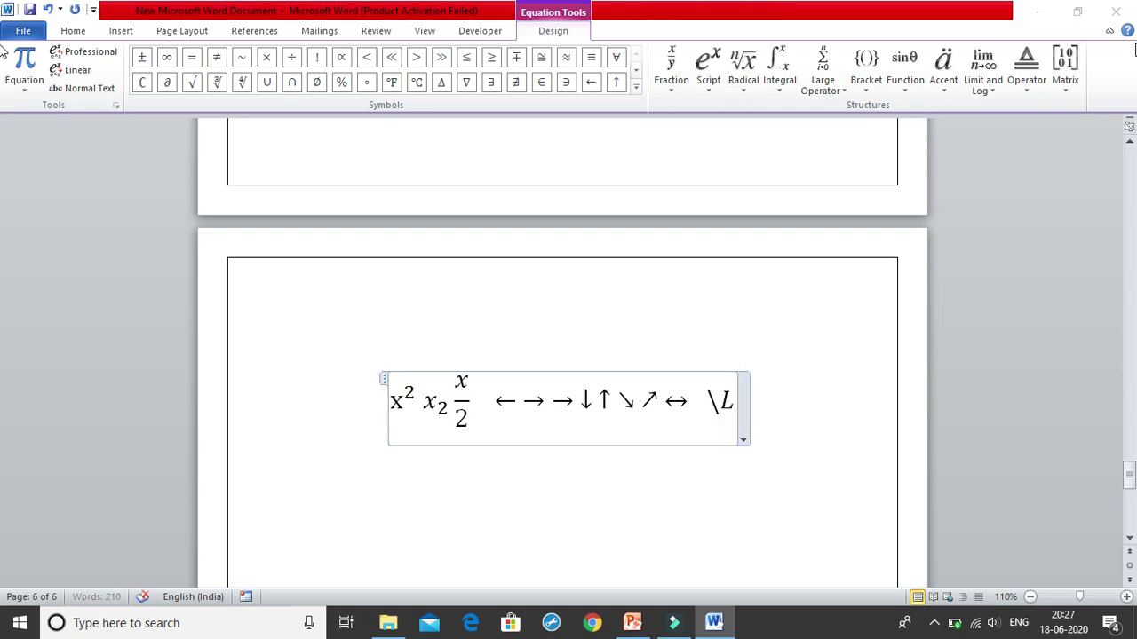
{"action": "type", "text": "eftarrow"}
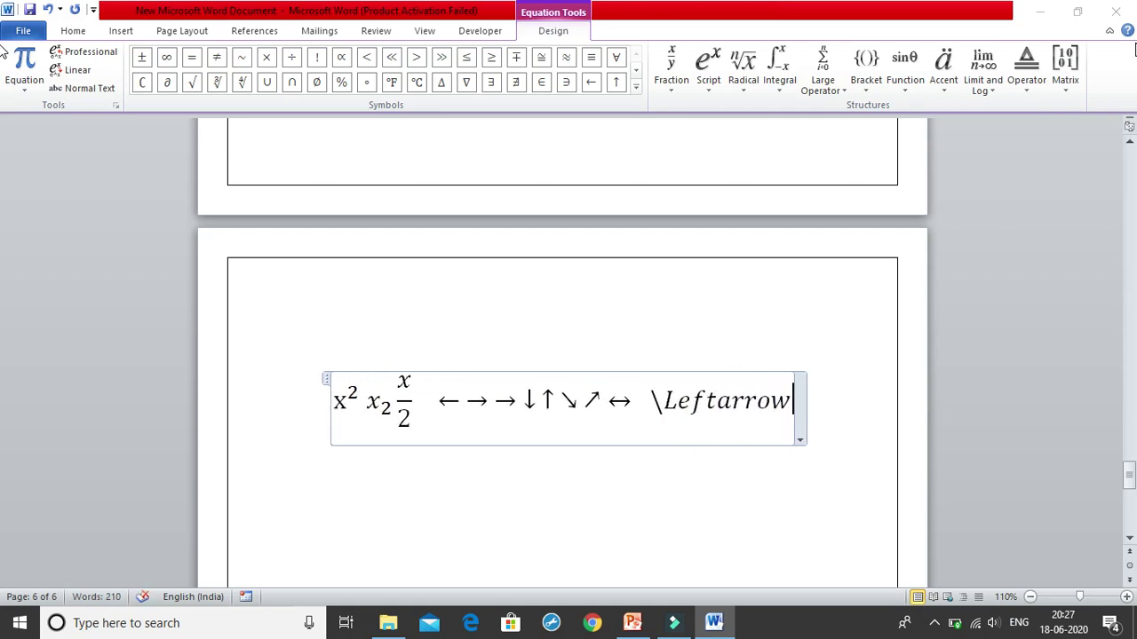
{"action": "key", "text": "space"}
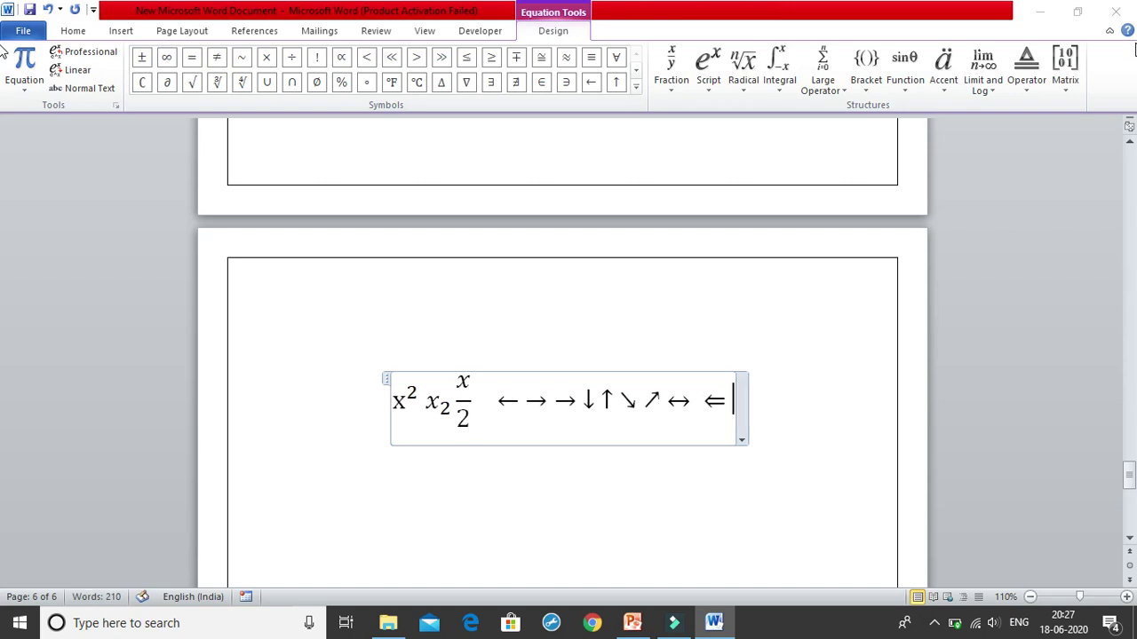
{"action": "type", "text": "\\Rightarrow"}
{"action": "key", "text": "space"}
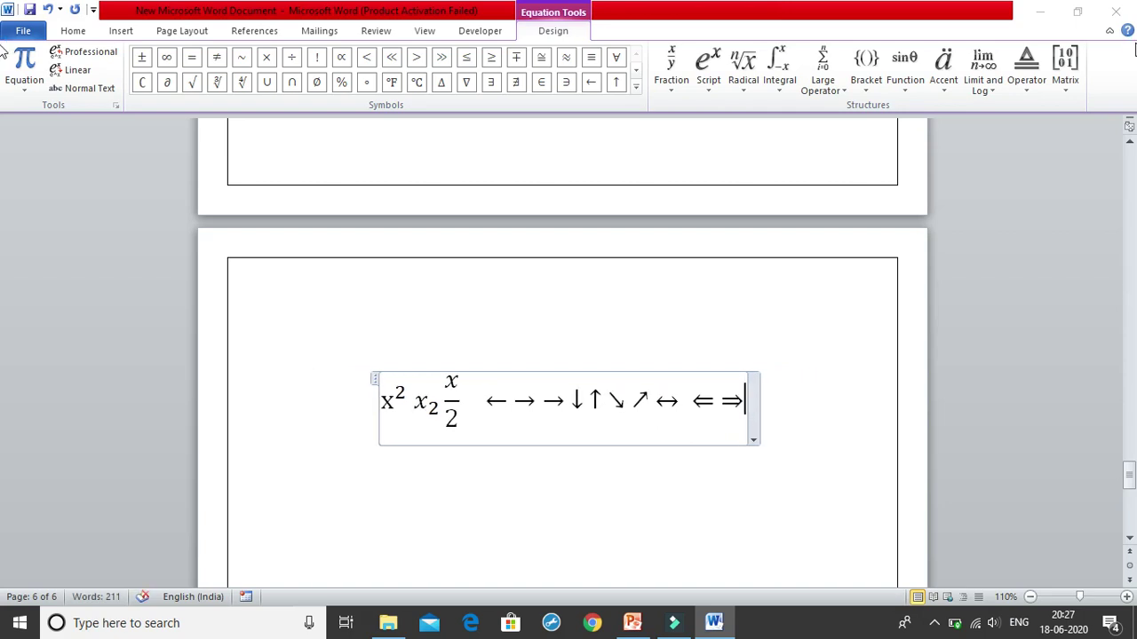
{"action": "key", "text": "space"}
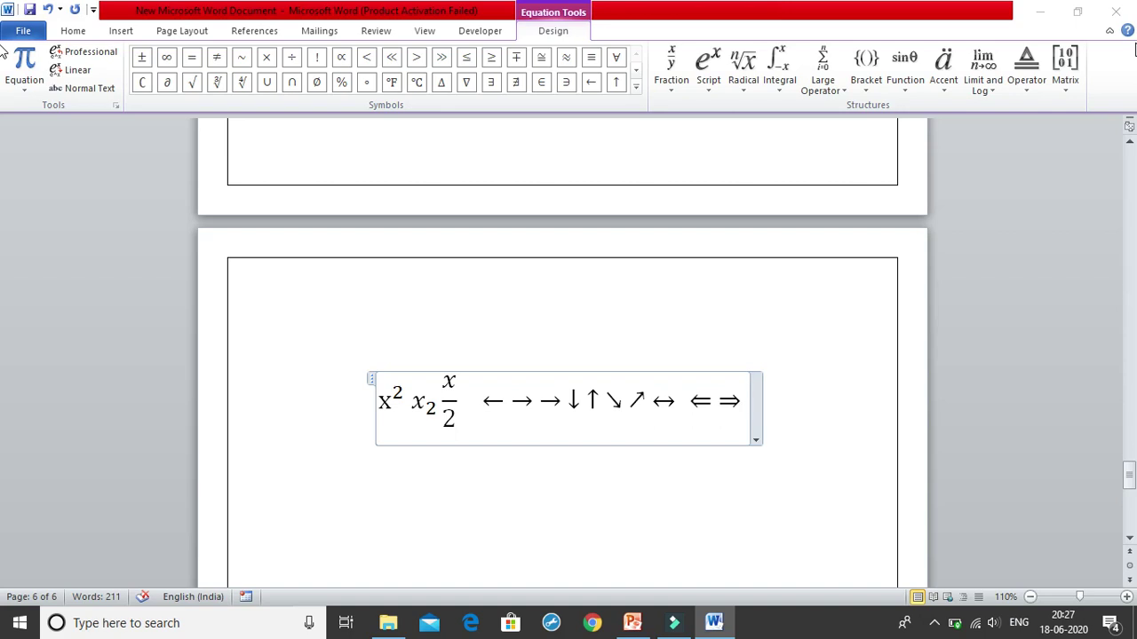
- Add double-line down and up arrows using the \Downarrow and \Uparrow codes, finishing the arrow equation
{"action": "type", "text": "\\Dowm"}
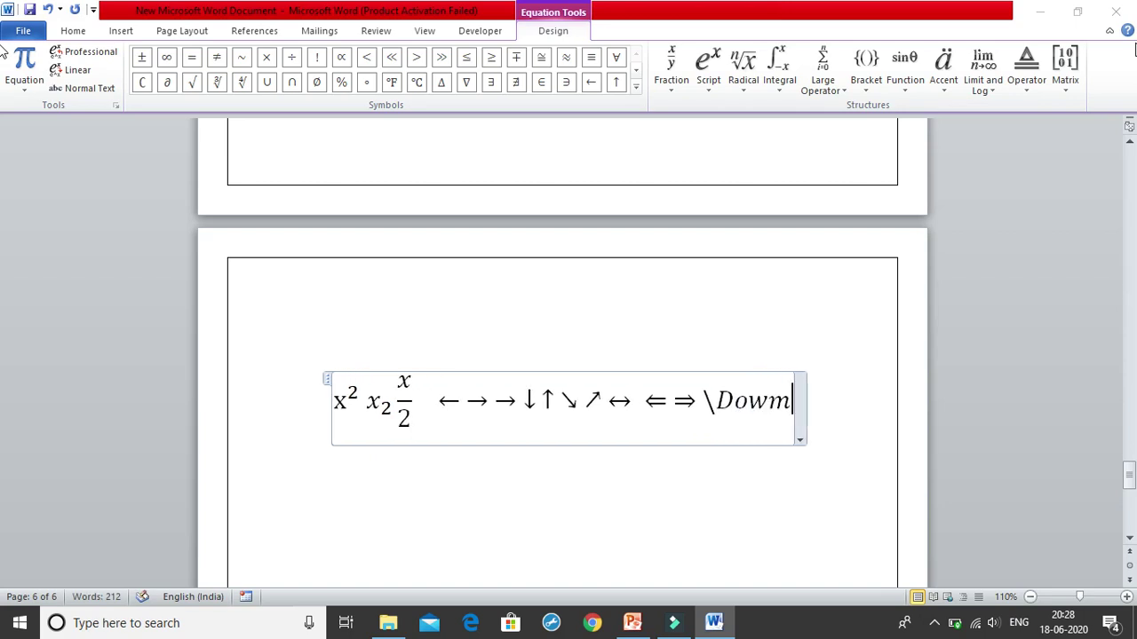
{"action": "key", "text": "BackSpace"}
{"action": "type", "text": "narrow "}
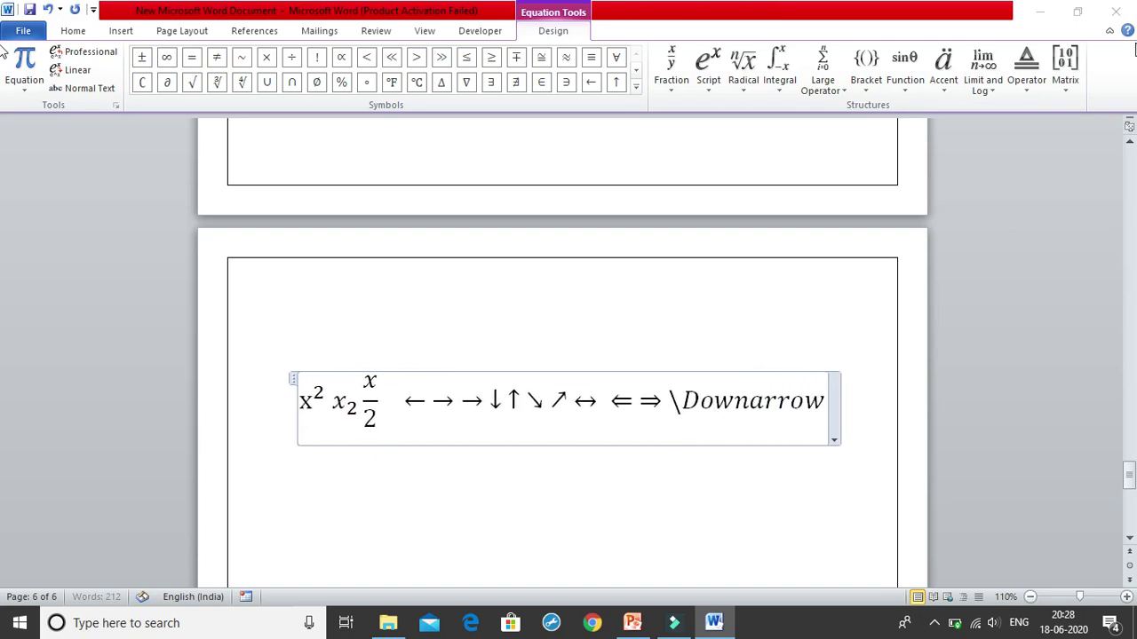
{"action": "type", "text": " \\"}
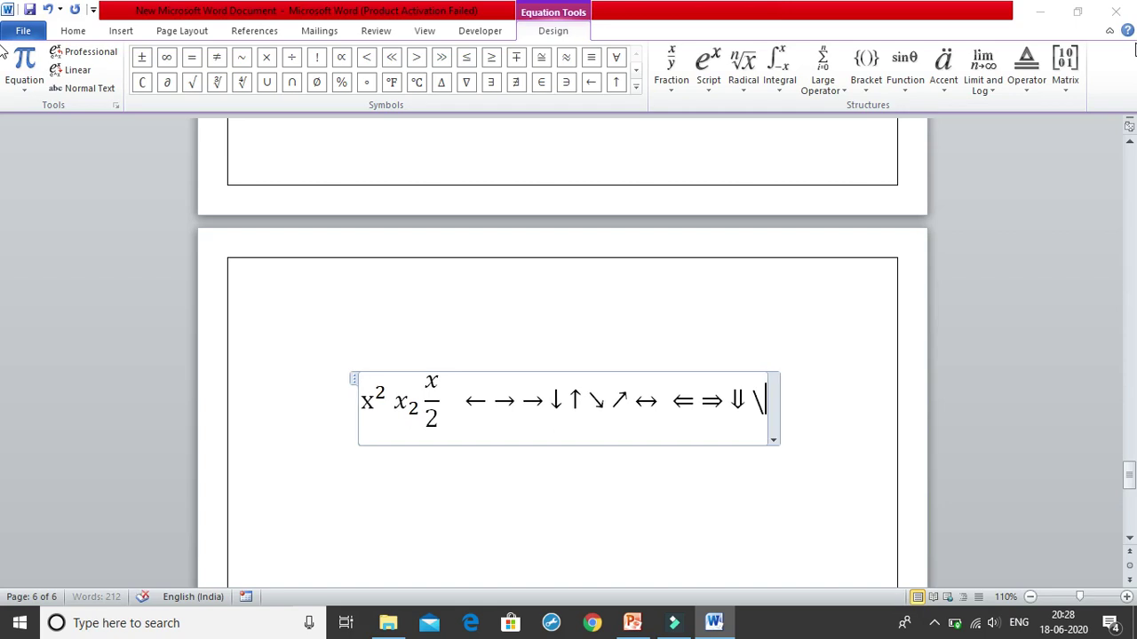
{"action": "type", "text": "Uparrow"}
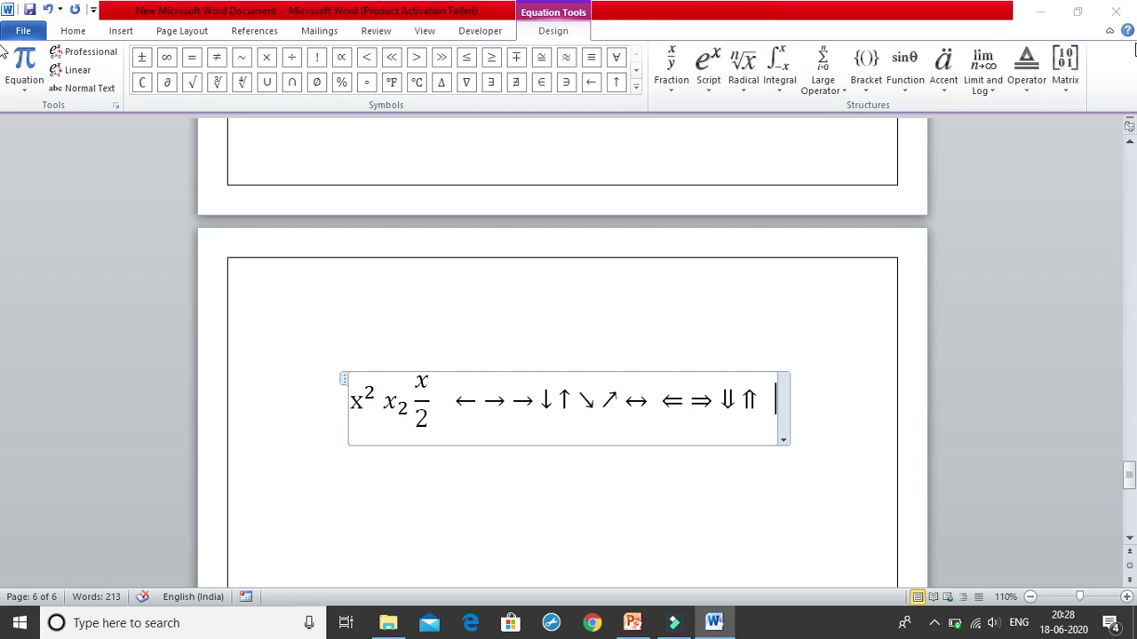
{"action": "key", "text": "Down"}
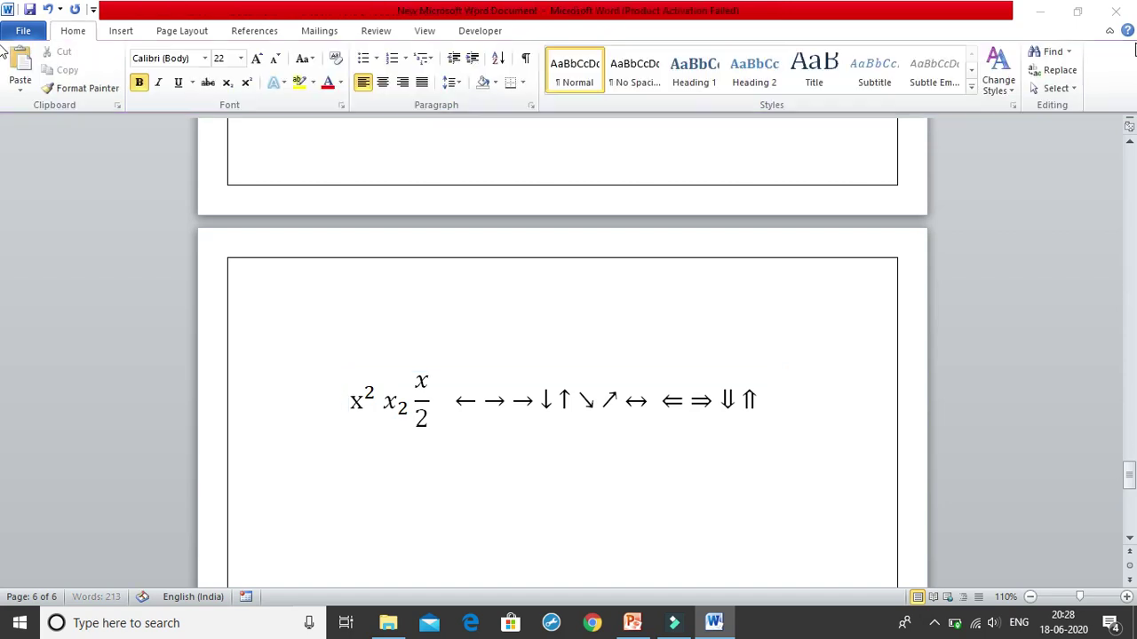
- Insert a new equation below the arrow equation and enter a multiplication sign in it using the \times code
{"action": "key", "text": "Return"}
{"action": "key", "text": "alt+equal"}
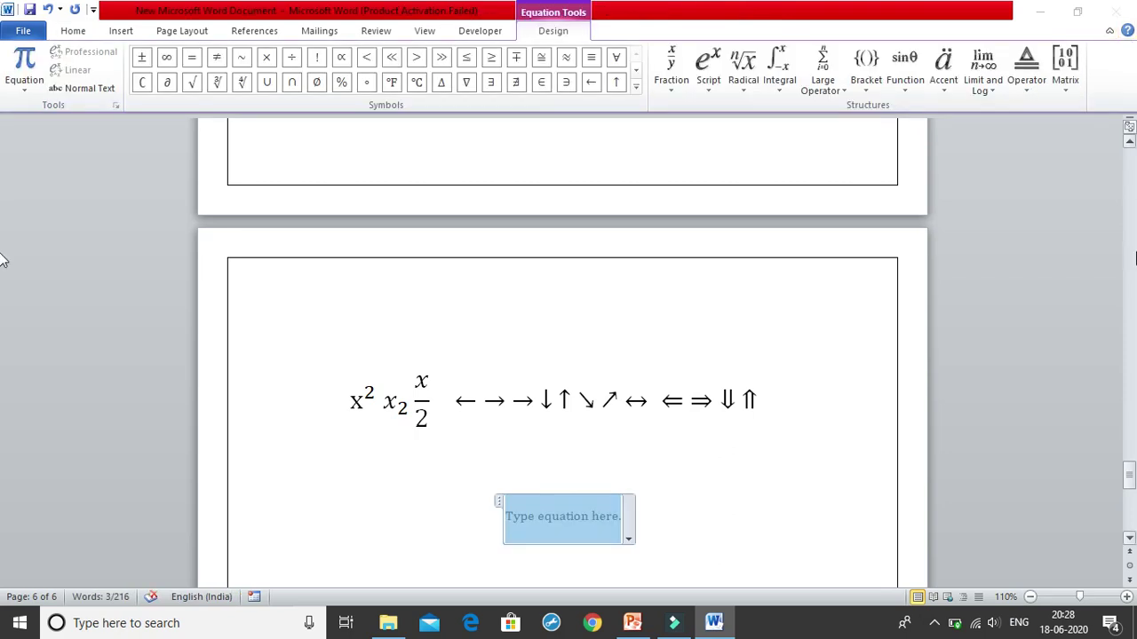
{"action": "scroll", "coordinate": [845, 257], "scroll_direction": "down", "scroll_amount": 2}
{"action": "left_click_drag", "start_coordinate": [1128, 494], "coordinate": [1117, 479]}
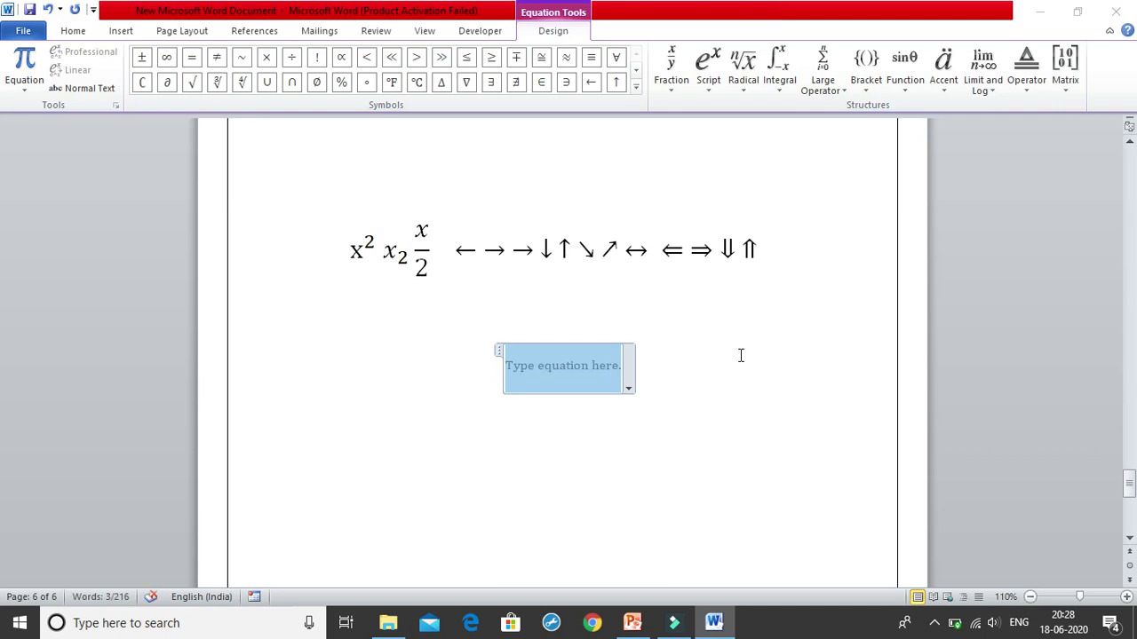
{"action": "type", "text": "\\times"}
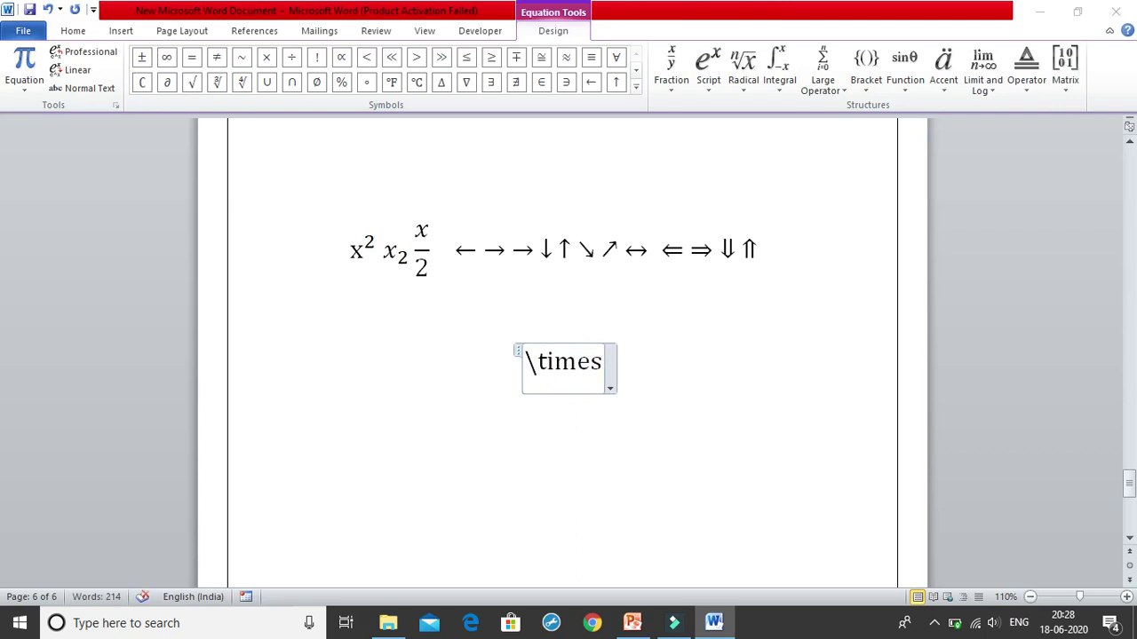
{"action": "key", "text": "space"}
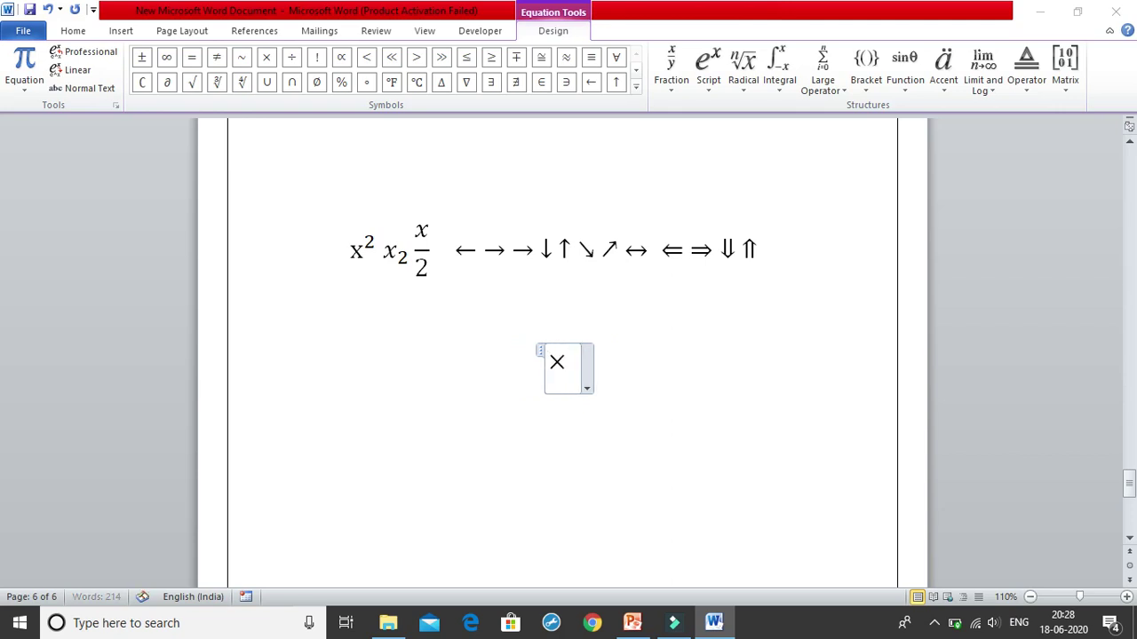
- Add an asterisk and the letter x after the multiplication sign in the new equation
{"action": "type", "text": "*"}
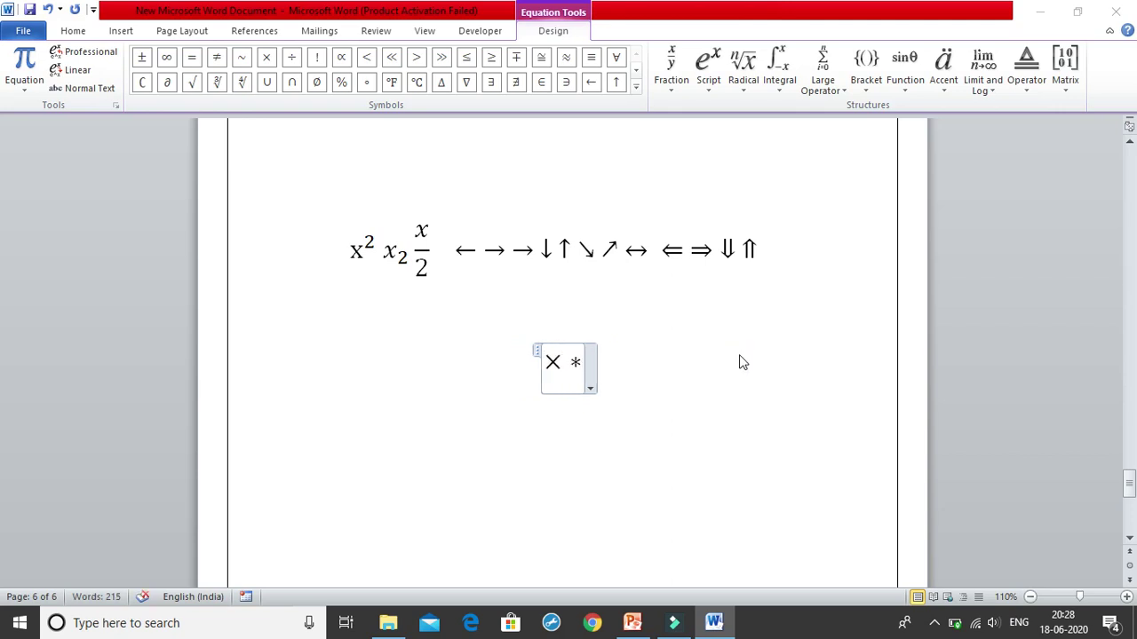
{"action": "type", "text": "x"}
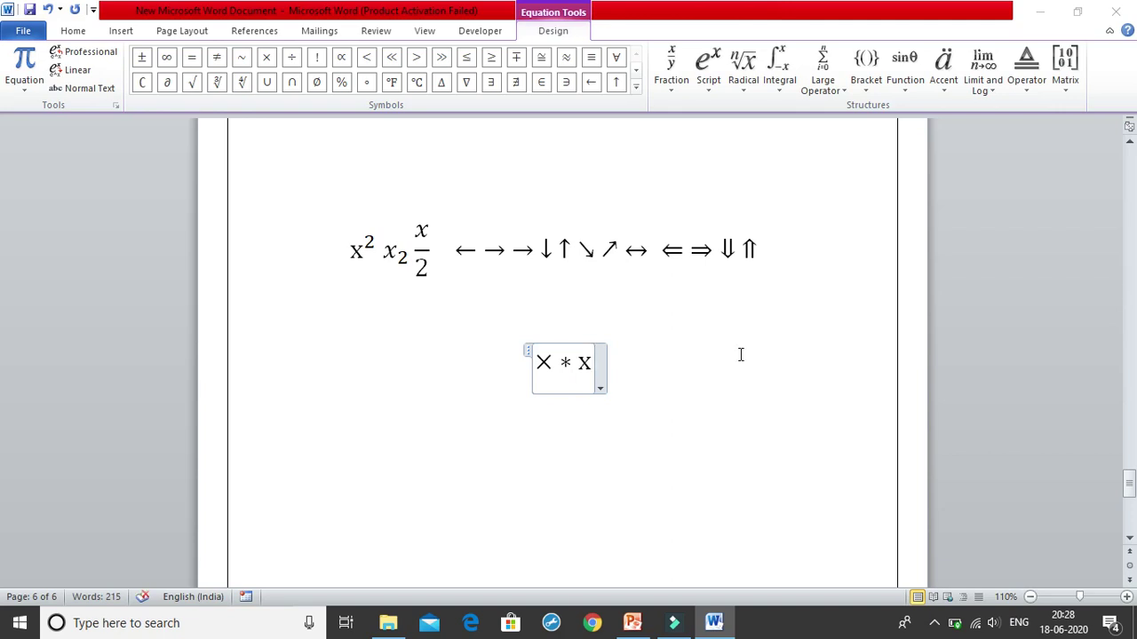
{"action": "left_click", "coordinate": [602, 369]}
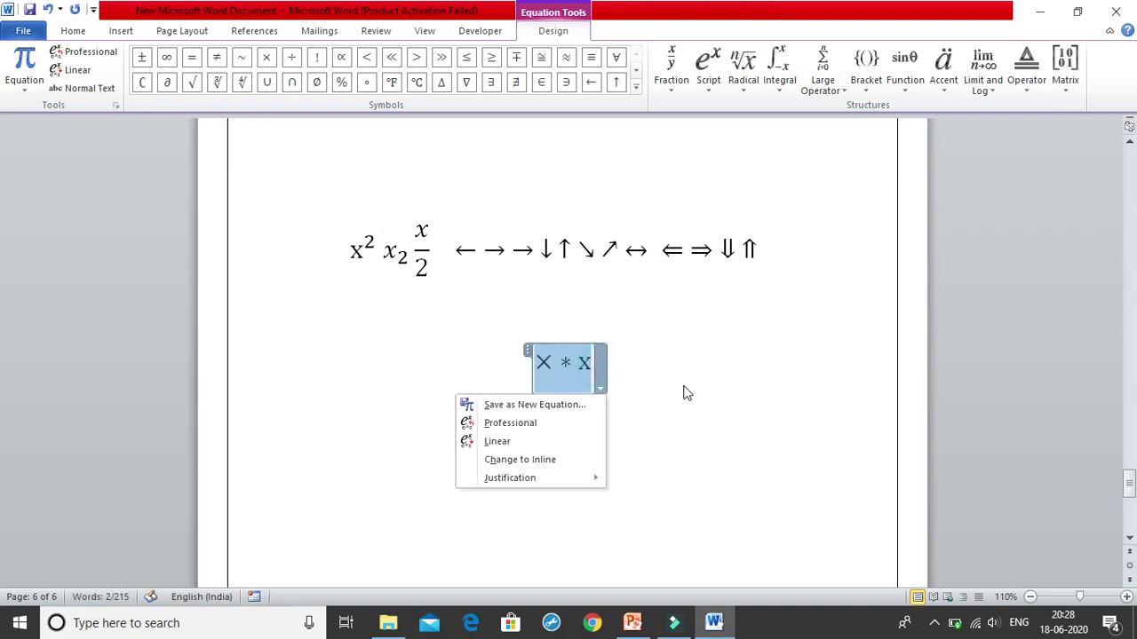
{"action": "left_click", "coordinate": [683, 385]}
{"action": "left_click", "coordinate": [584, 365]}
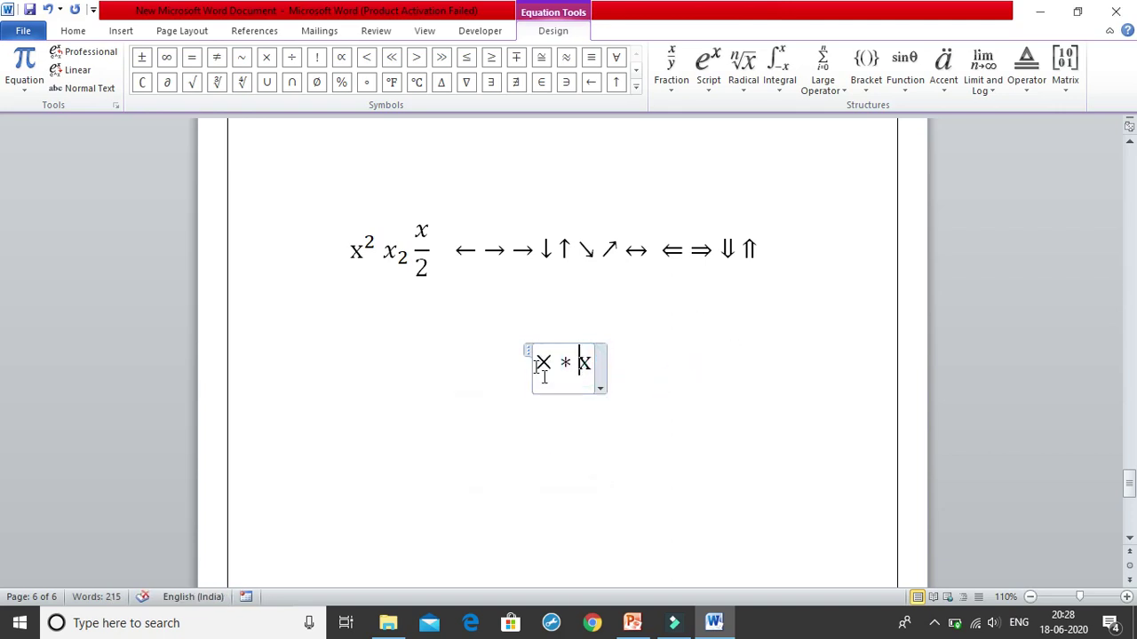
{"action": "left_click", "coordinate": [593, 364]}
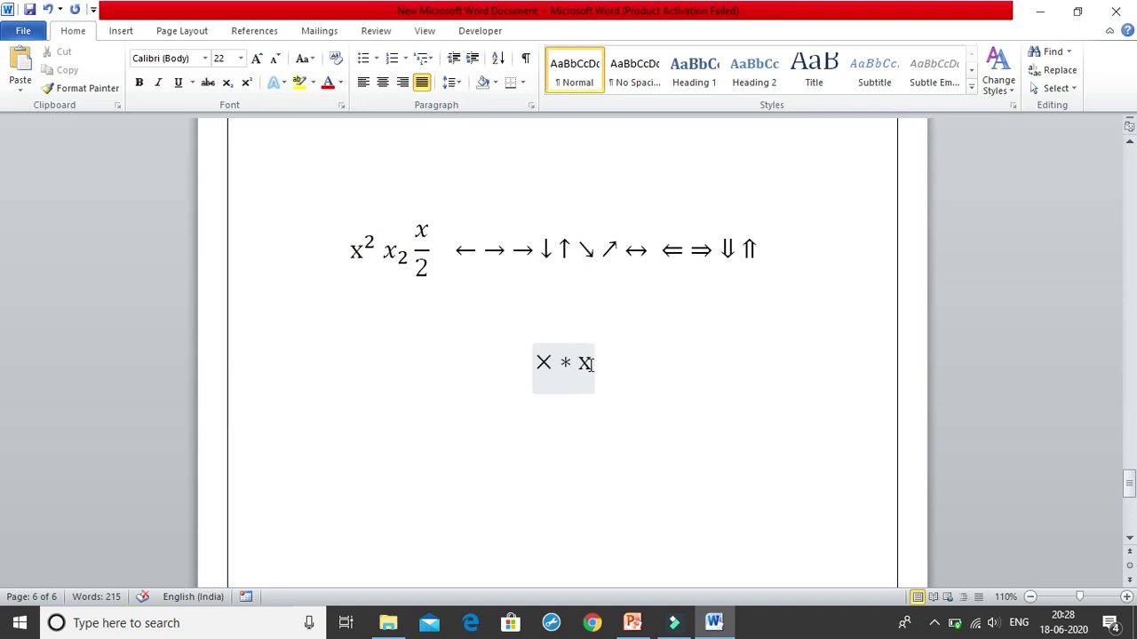
- Replace the asterisk and x after the multiplication sign with plus-minus and minus-plus signs using the \pm and \mp codes
{"action": "left_click", "coordinate": [589, 364]}
{"action": "key", "text": "BackSpace"}
{"action": "key", "text": "BackSpace"}
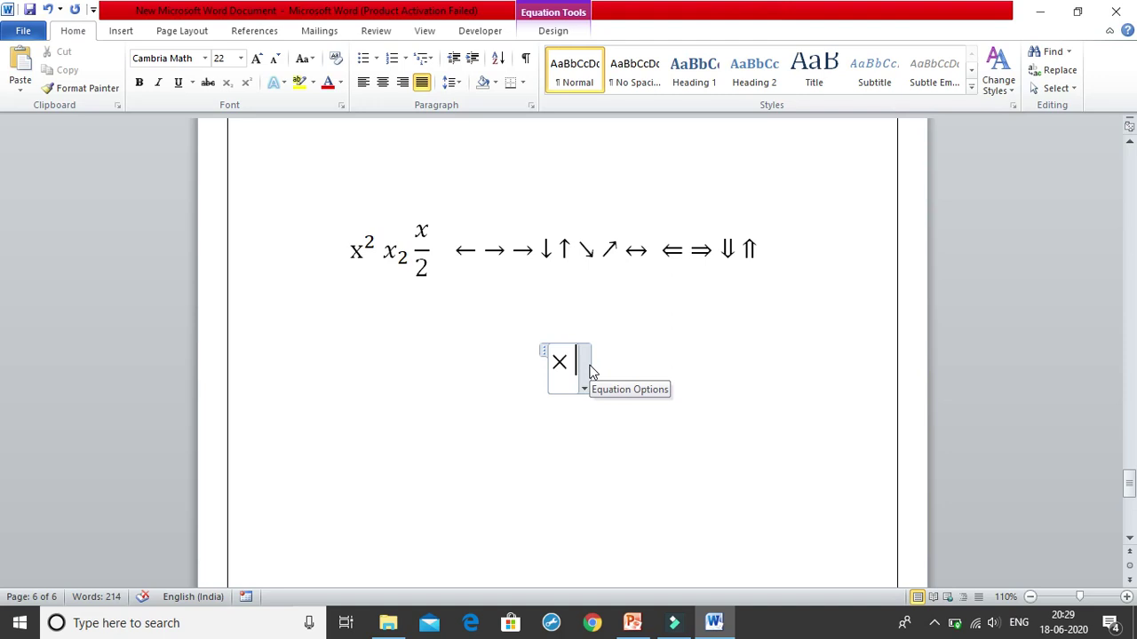
{"action": "type", "text": "\\pm "}
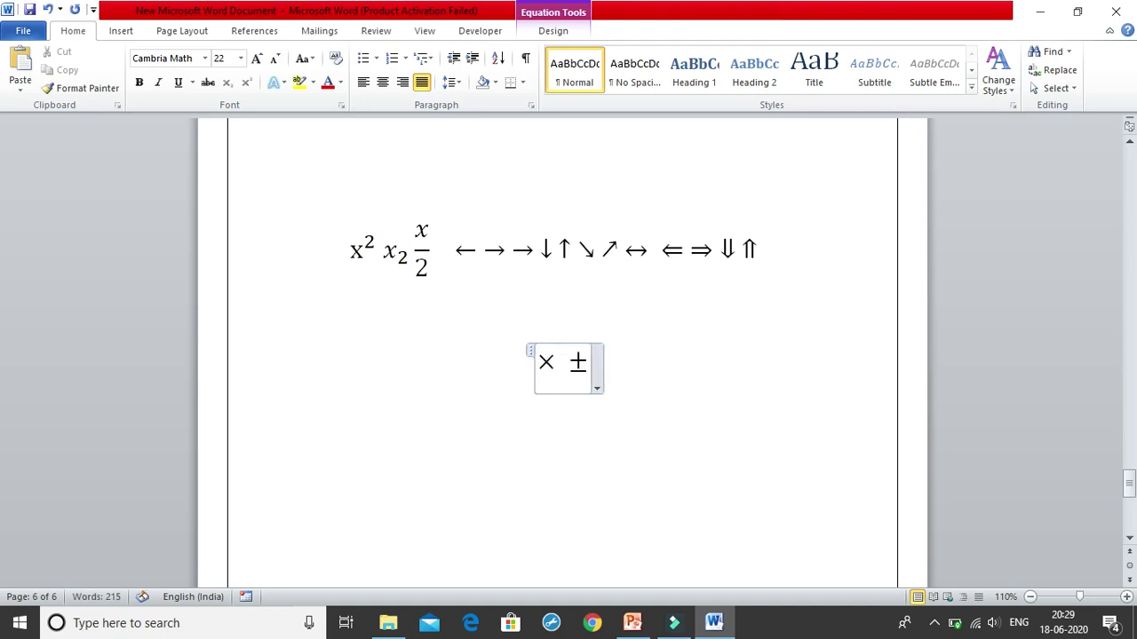
{"action": "type", "text": " \\"}
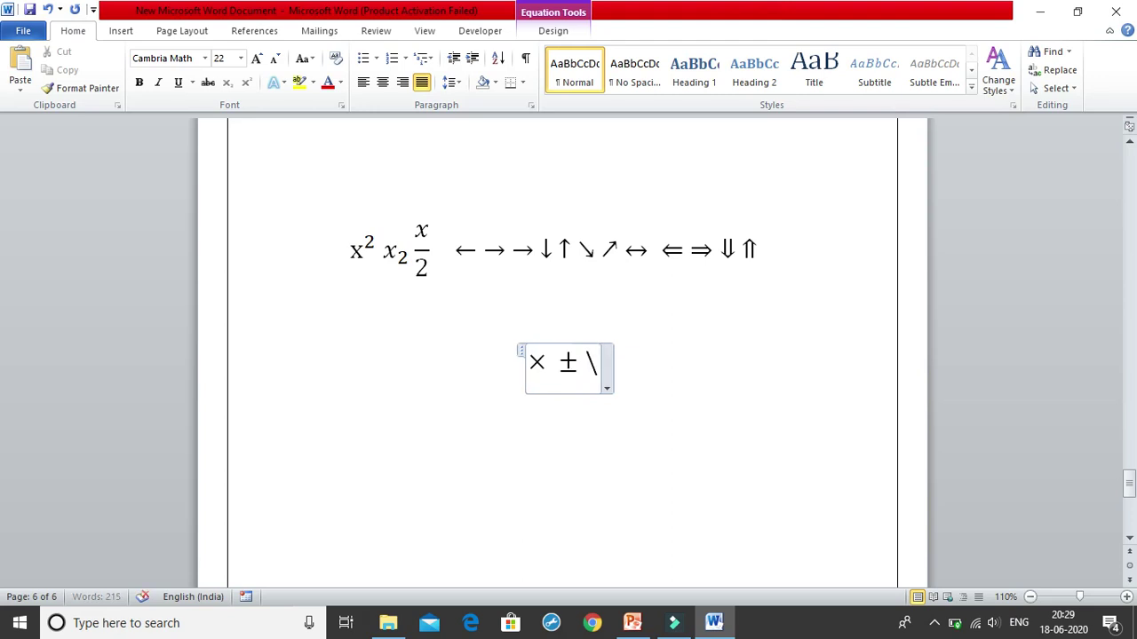
{"action": "type", "text": "mp"}
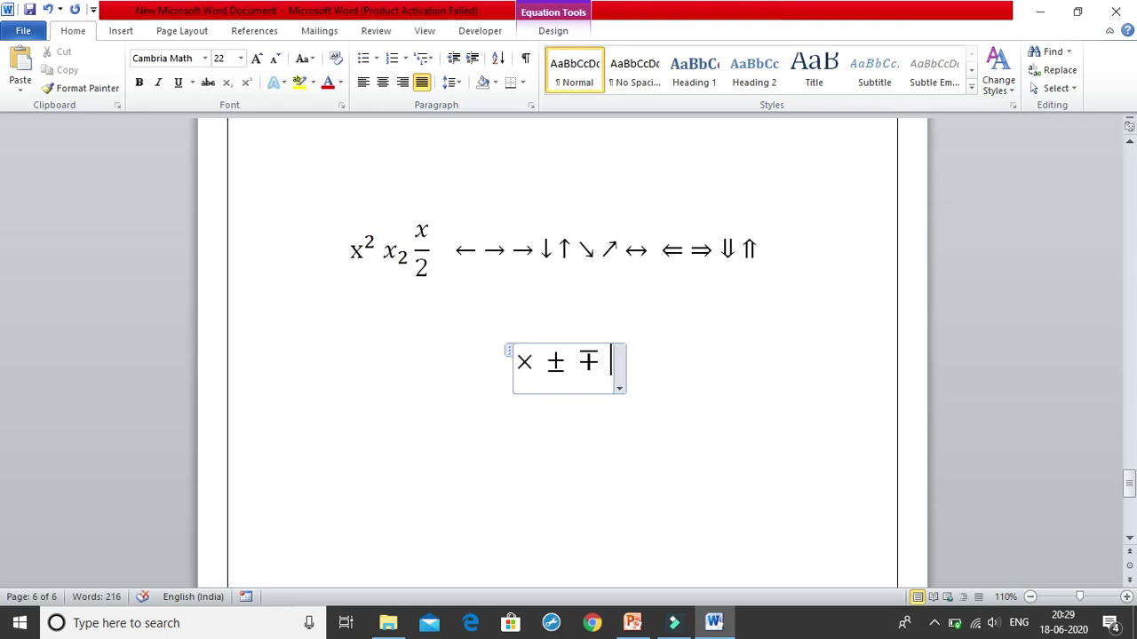
- Add a second plus-minus sign using the +- combination, followed by another minus-plus sign, to the operator equation
{"action": "type", "text": "  \\"}
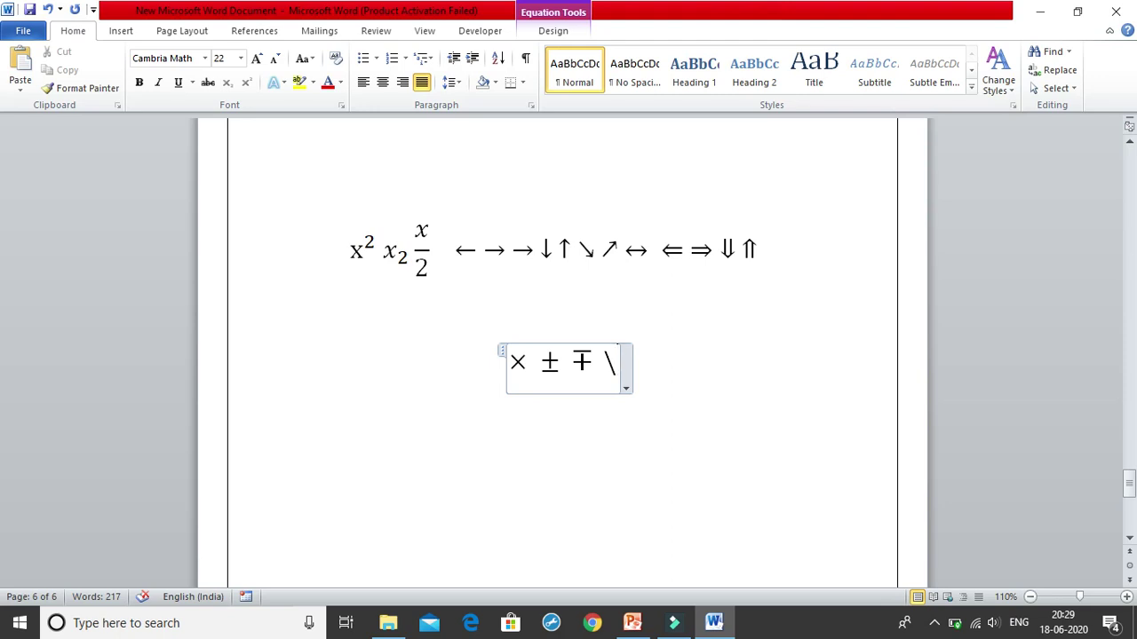
{"action": "key", "text": "BackSpace"}
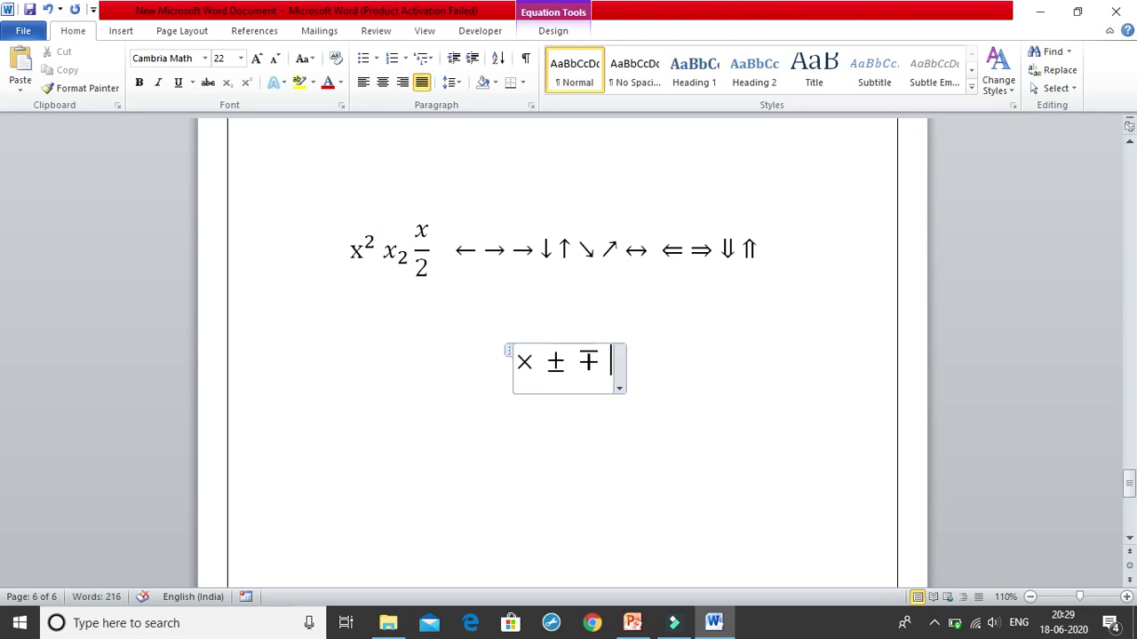
{"action": "type", "text": "+-"}
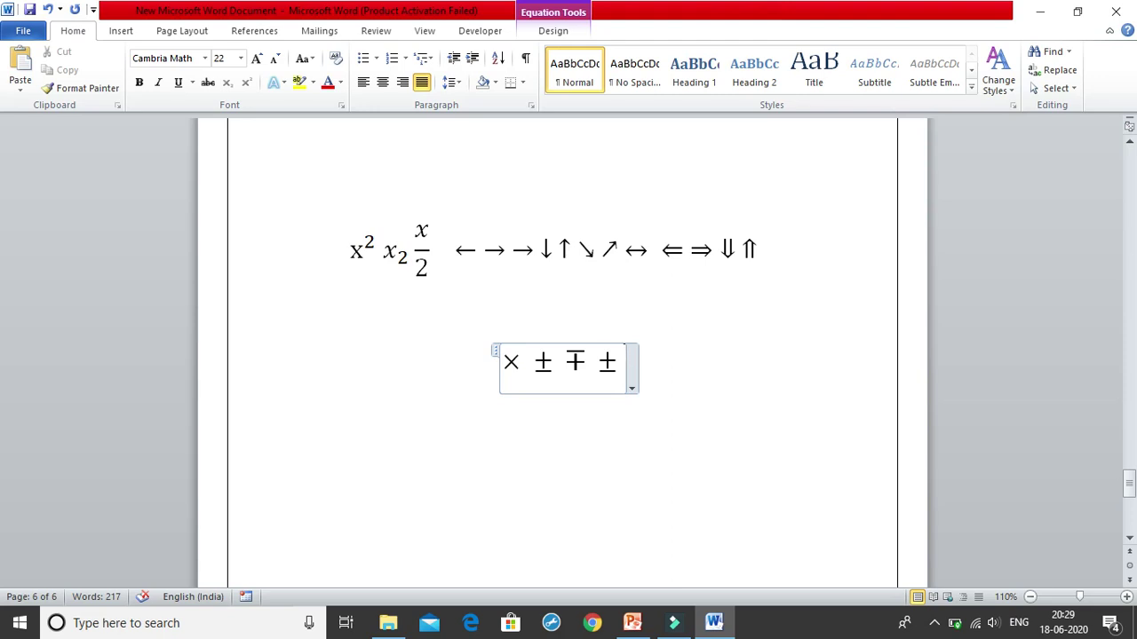
{"action": "type", "text": "∓"}
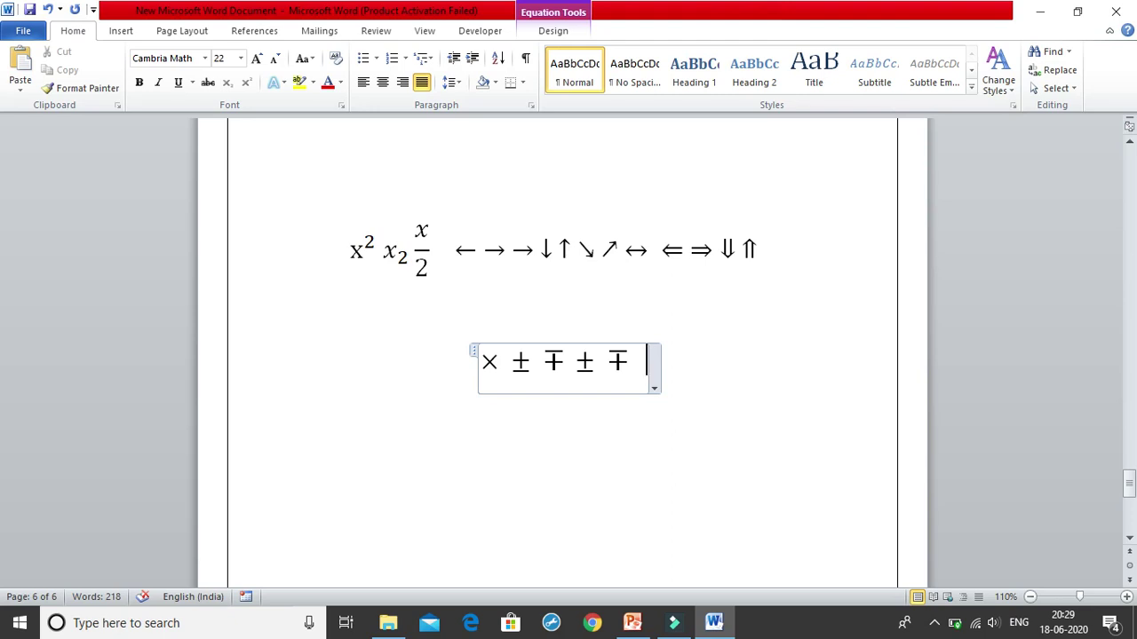
- Add the ≥, ≤ and ≥ signs to the operator equation using the >= and <= combinations
{"action": "type", "text": ">="}
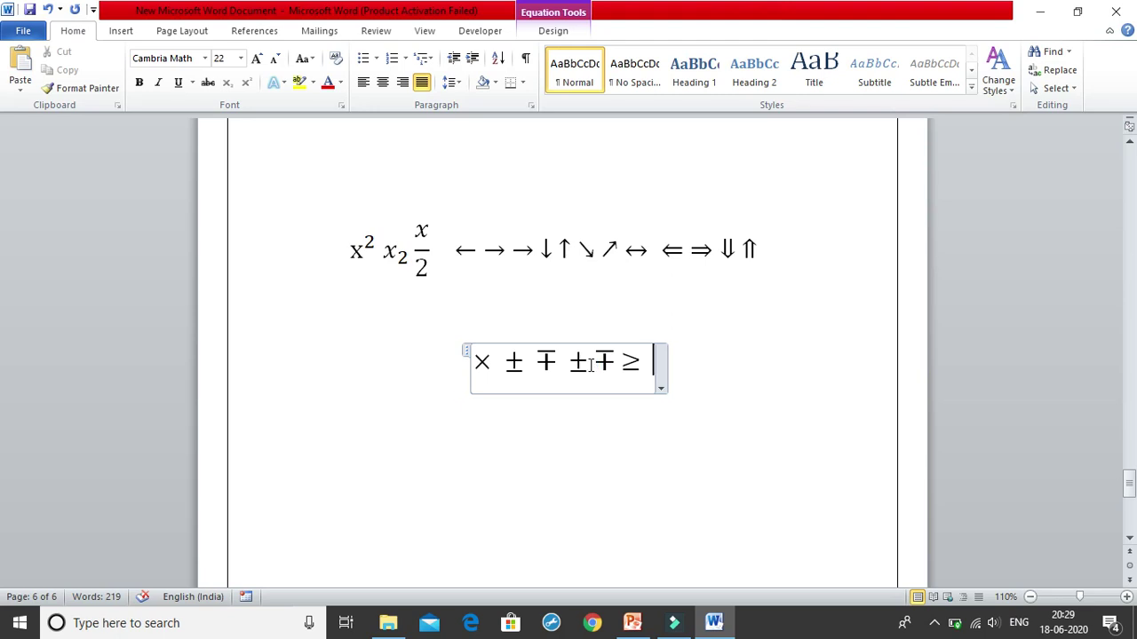
{"action": "type", "text": " <= "}
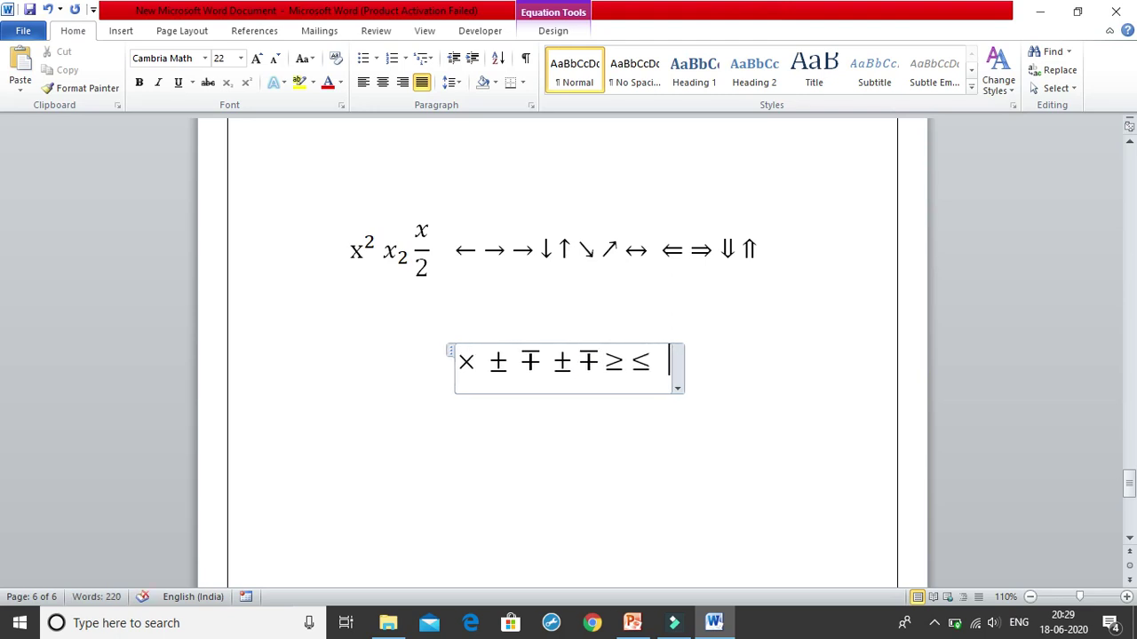
{"action": "type", "text": ">="}
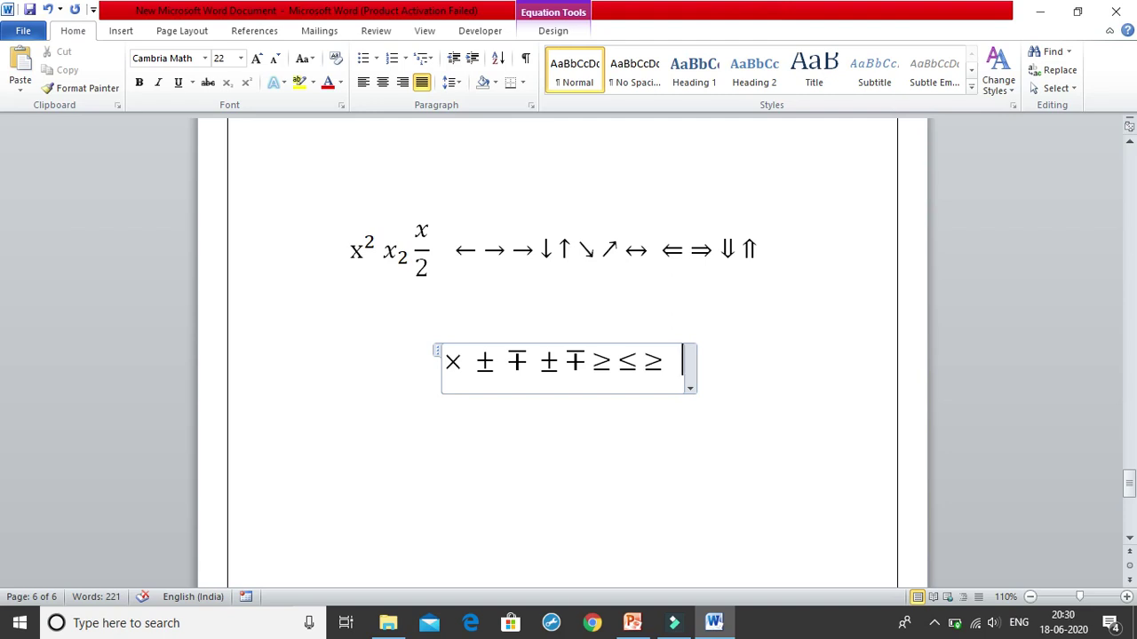
- Add the not-equal and identical-to signs to the operator equation using the \ne and \equiv codes
{"action": "type", "text": "\\ne "}
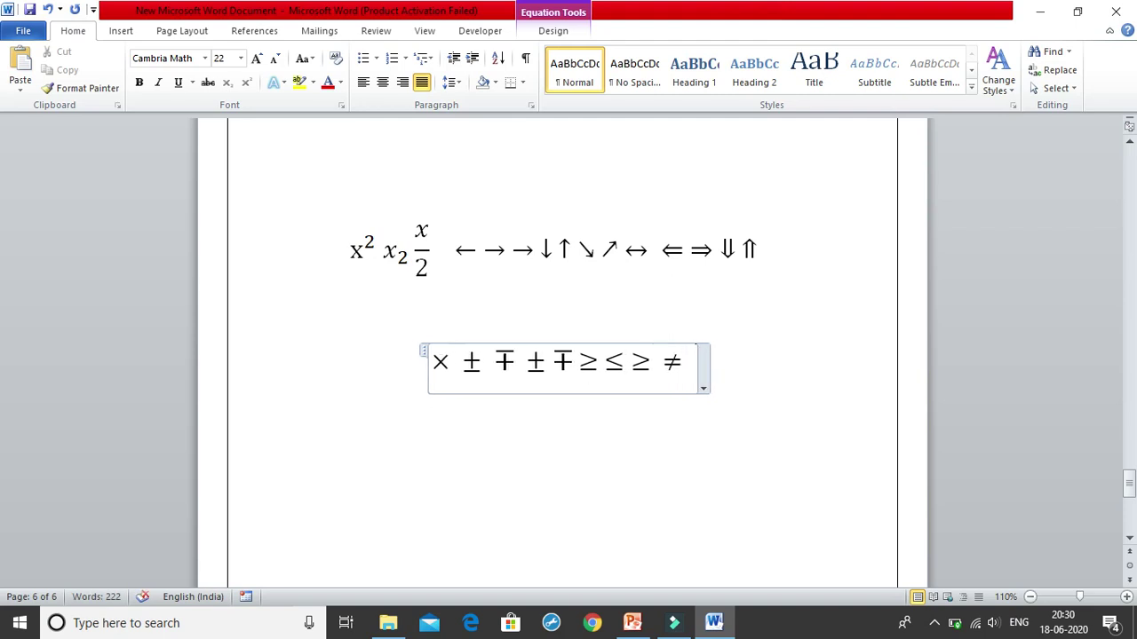
{"action": "type", "text": " \\"}
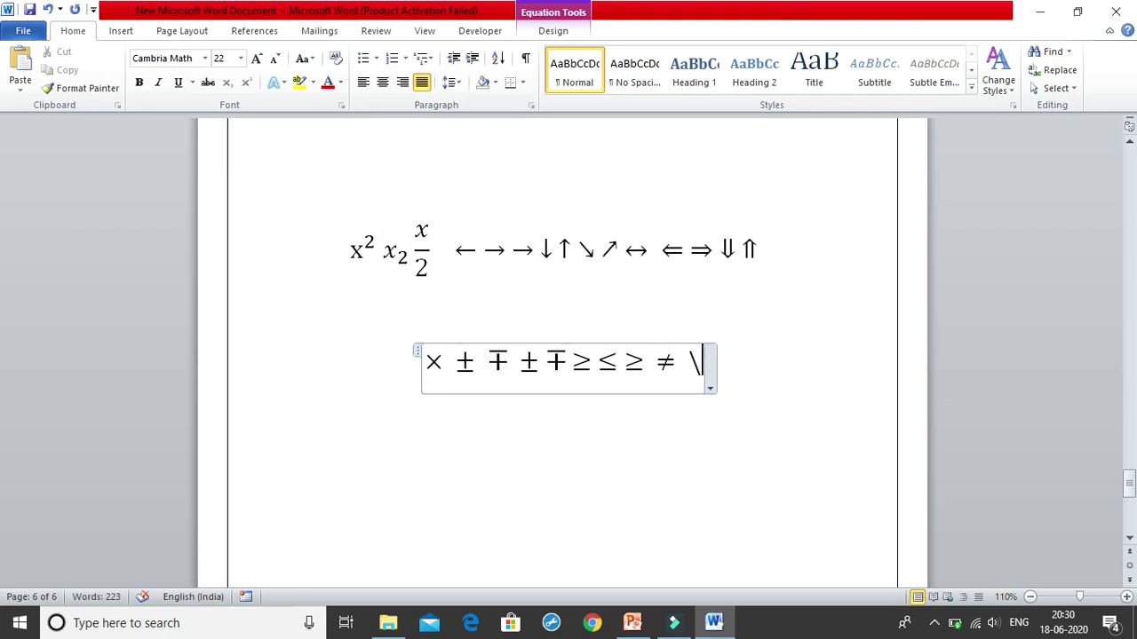
{"action": "type", "text": "e"}
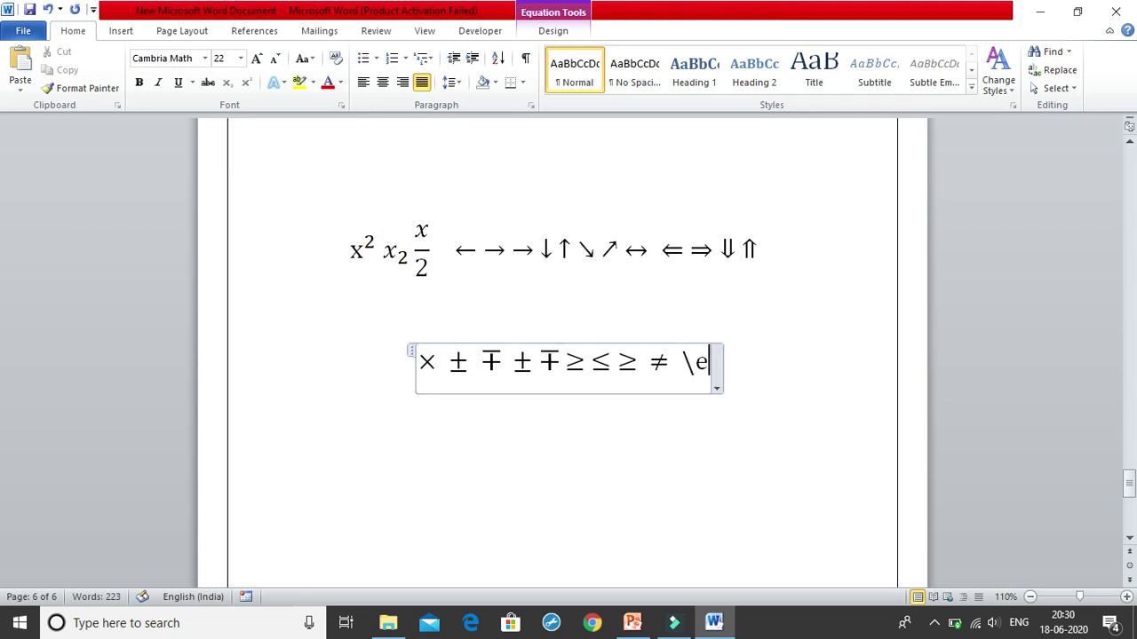
{"action": "type", "text": "quiv "}
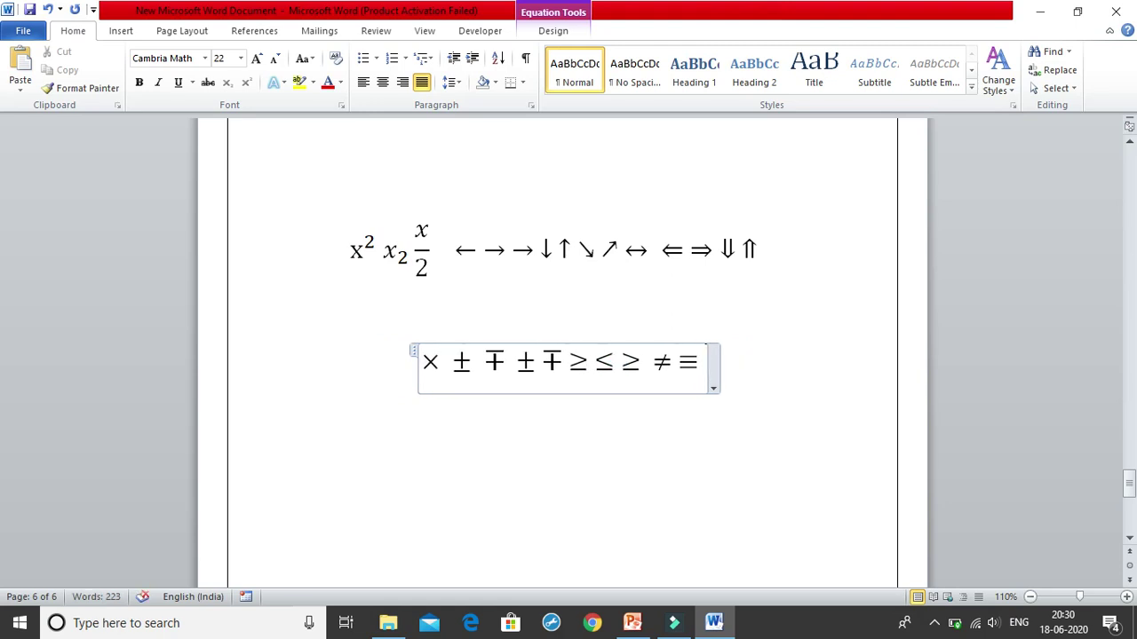
- Add the similarity signs ∼ and ≃ to the operator equation using the \sim and \simeq codes
{"action": "type", "text": " \\"}
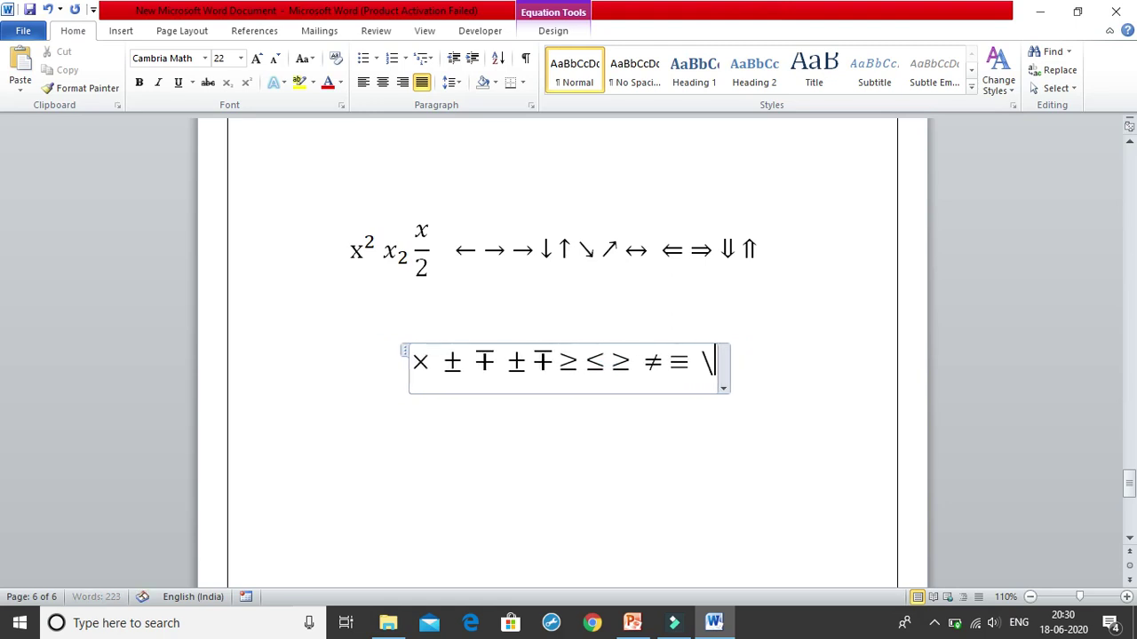
{"action": "type", "text": "sim "}
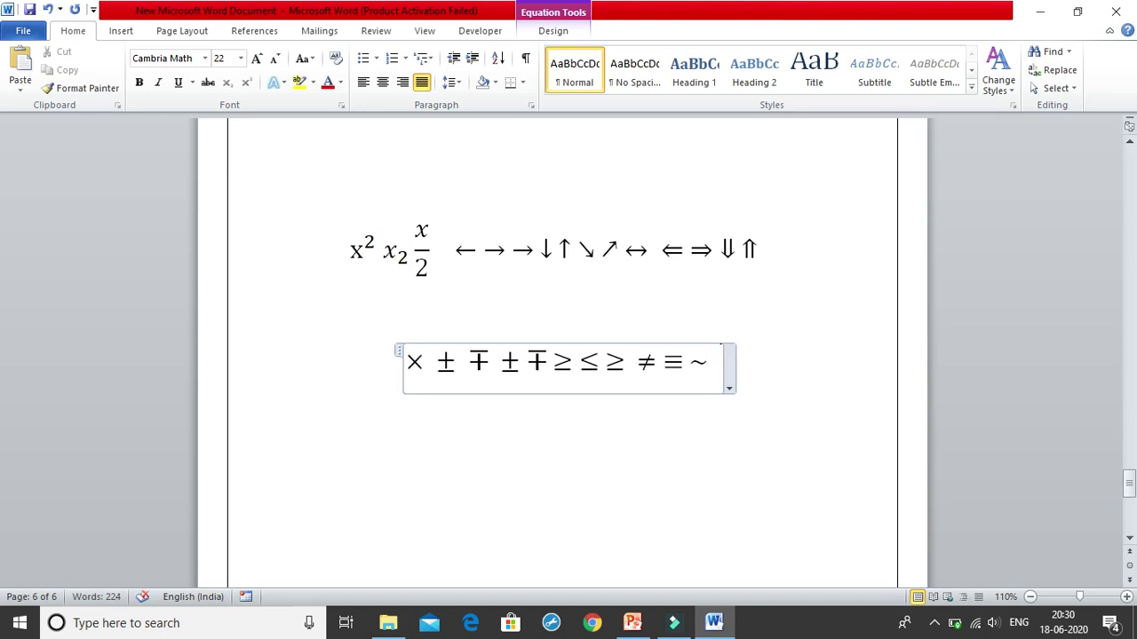
{"action": "type", "text": " \\"}
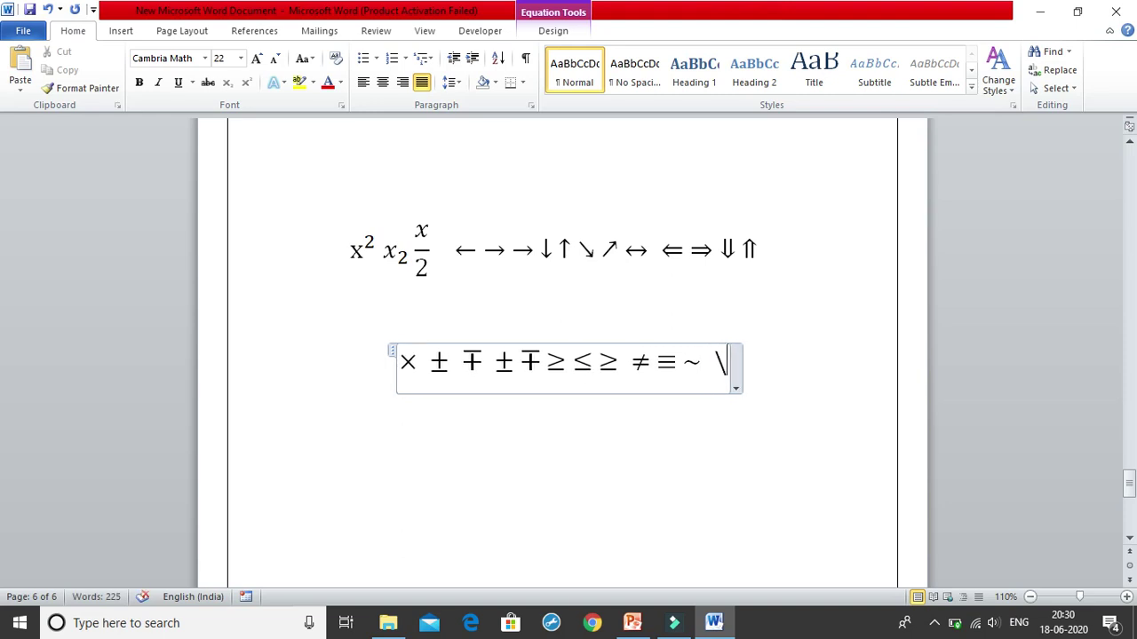
{"action": "type", "text": "simeq"}
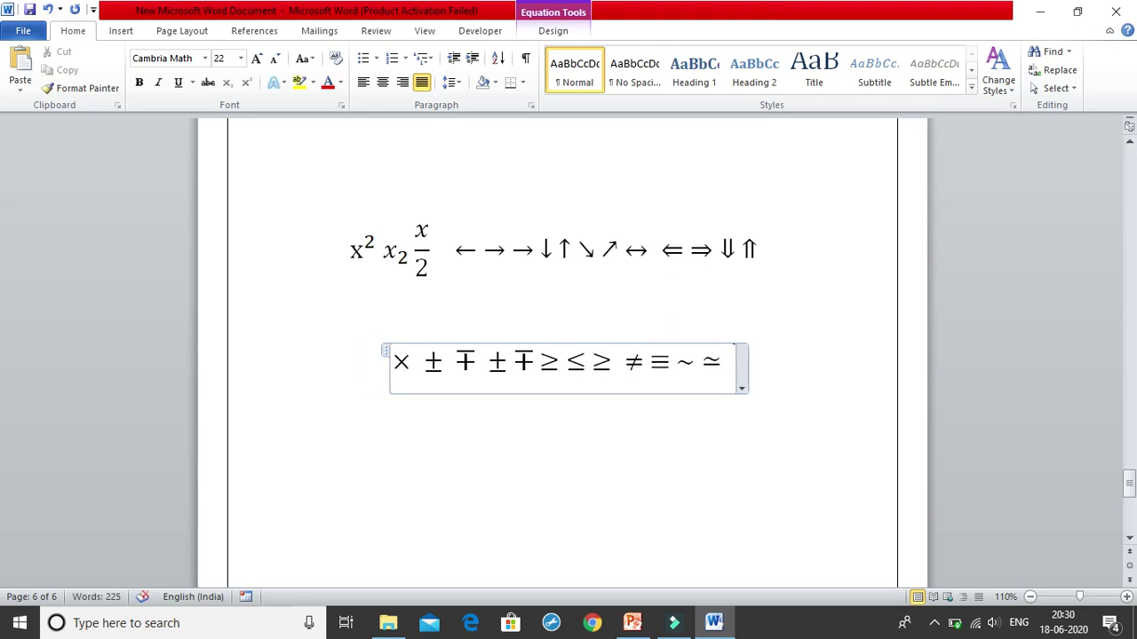
- Add the congruence sign ≅ and the approximation sign ≈ using the \cong and \approx codes
{"action": "type", "text": "\\"}
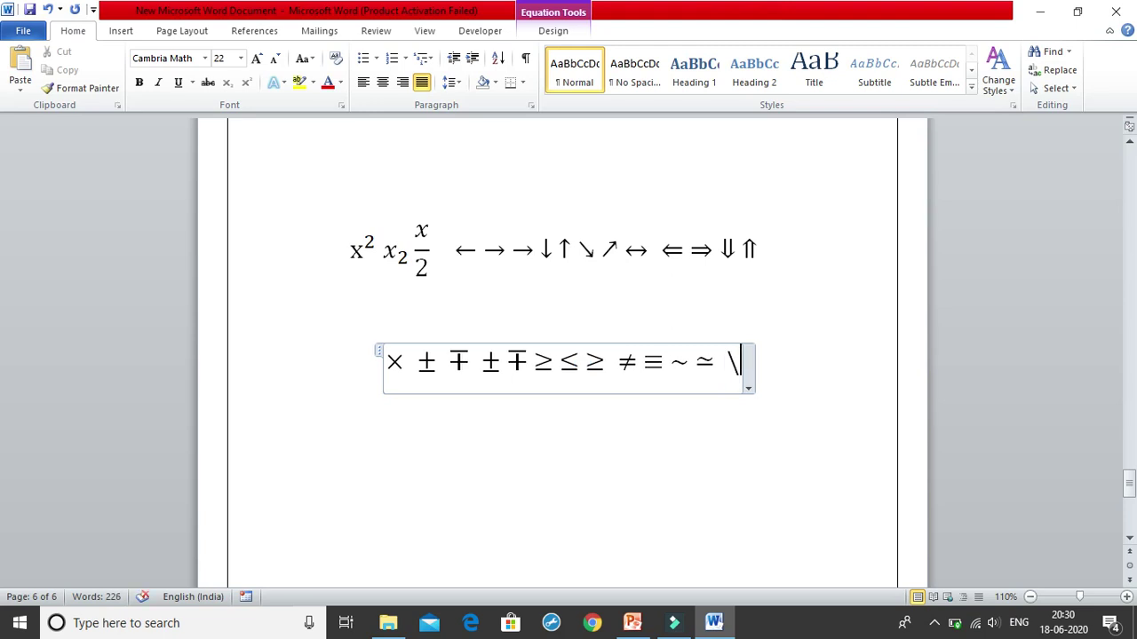
{"action": "type", "text": "co"}
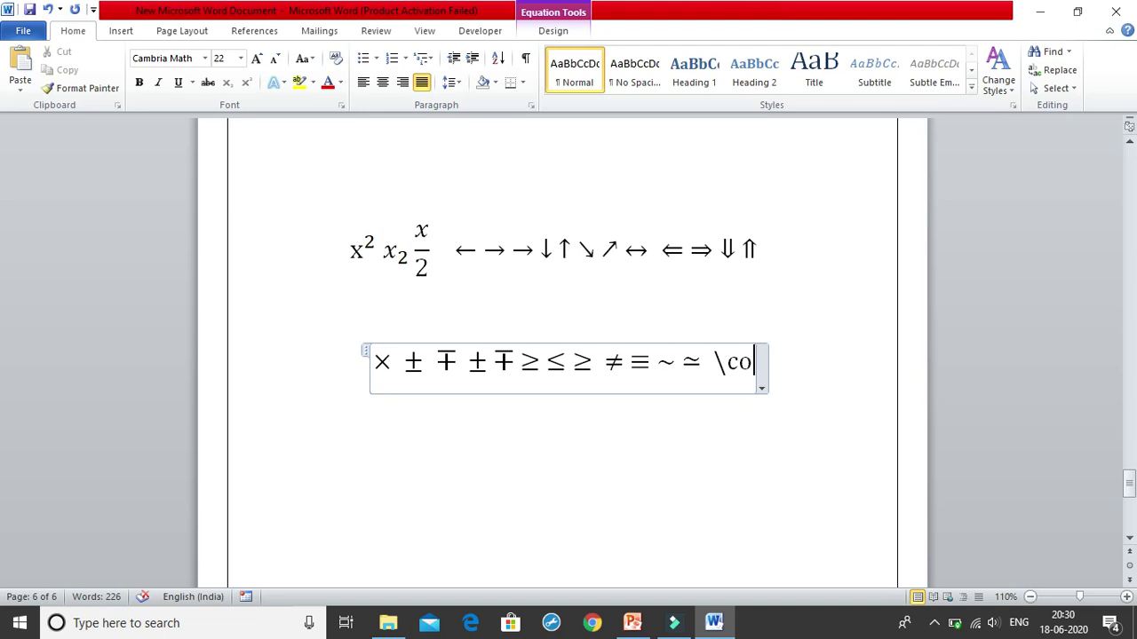
{"action": "type", "text": "ng"}
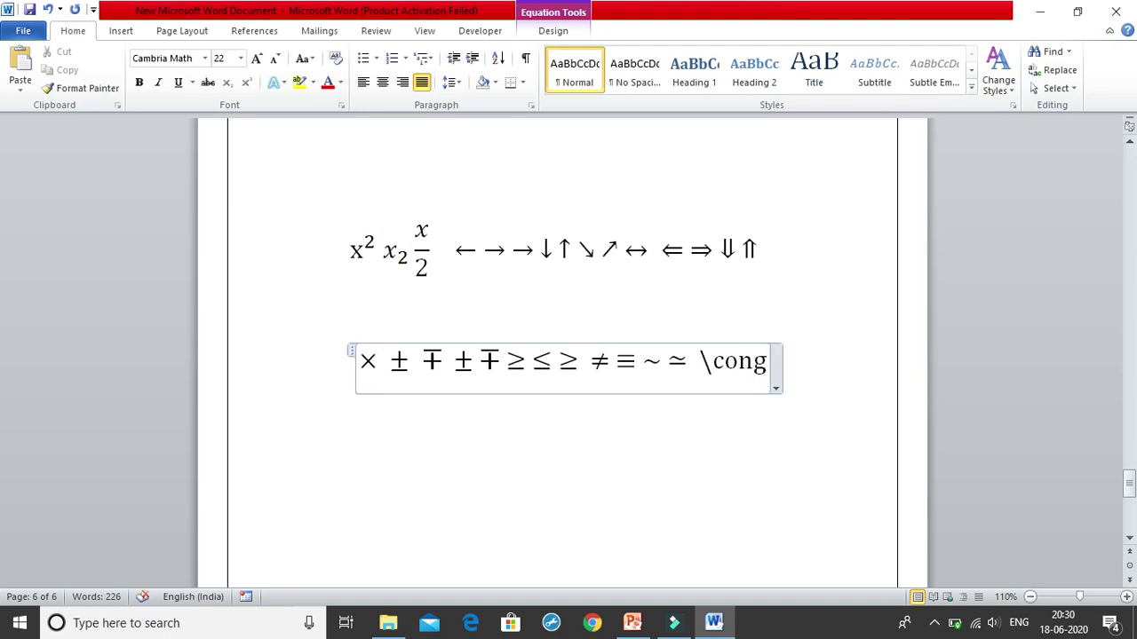
{"action": "key", "text": "space"}
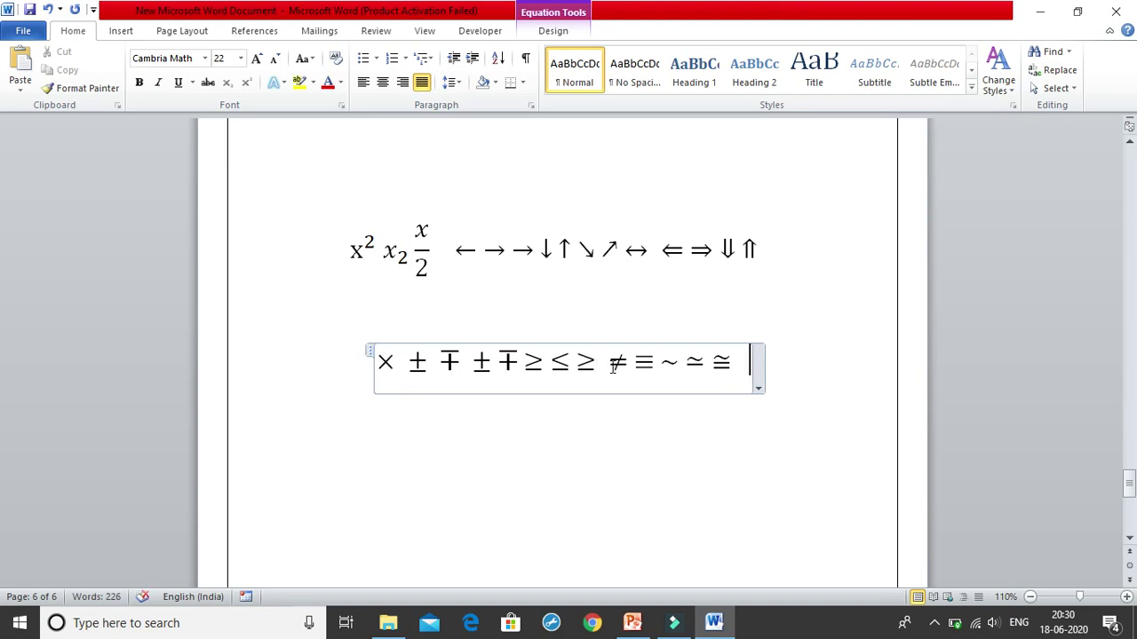
{"action": "type", "text": "\\"}
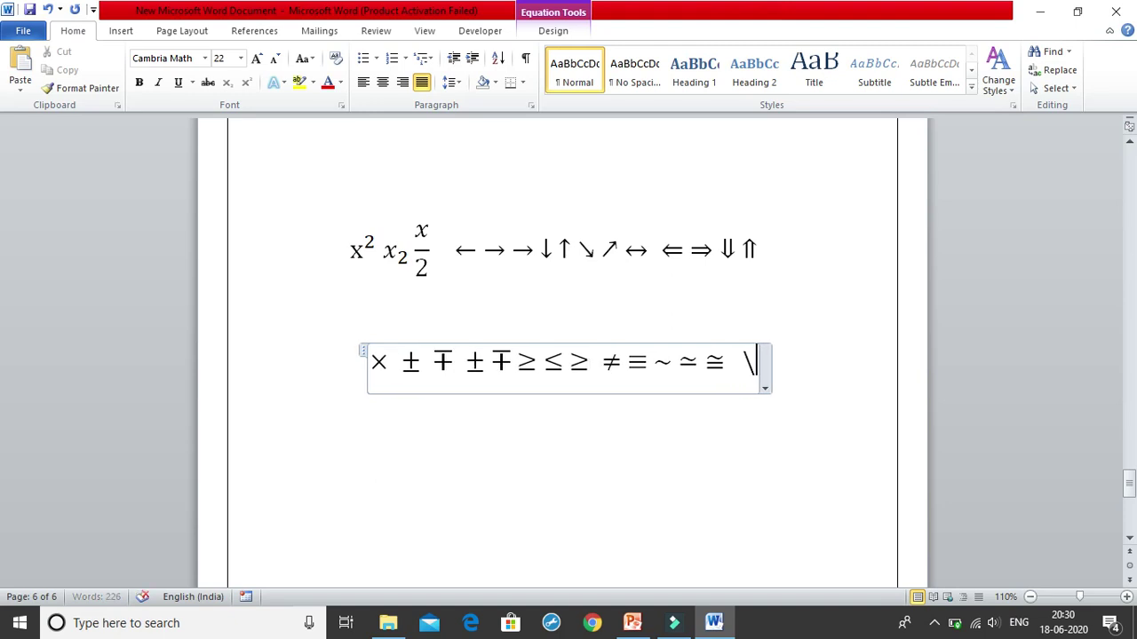
{"action": "type", "text": "apprx"}
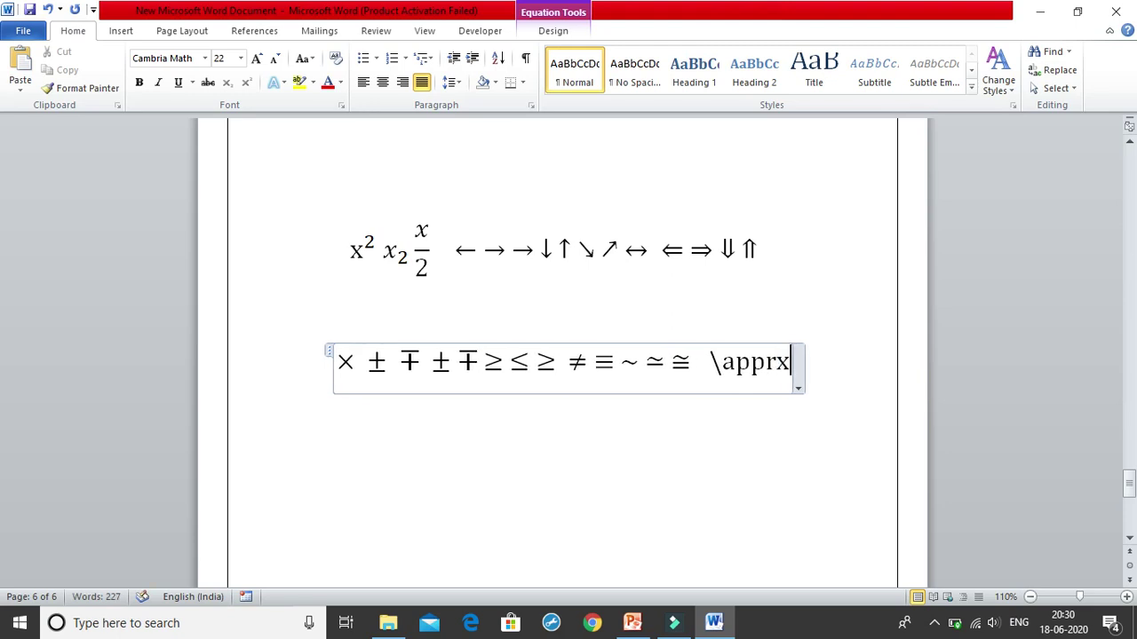
{"action": "key", "text": "BackSpace"}
{"action": "type", "text": "ox"}
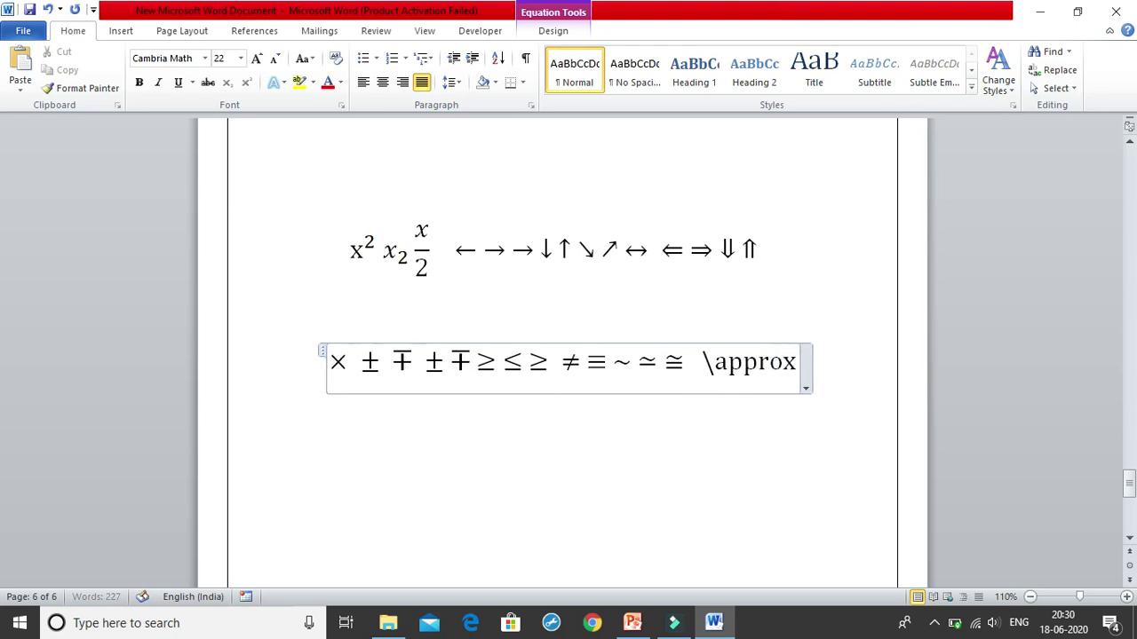
{"action": "key", "text": "space"}
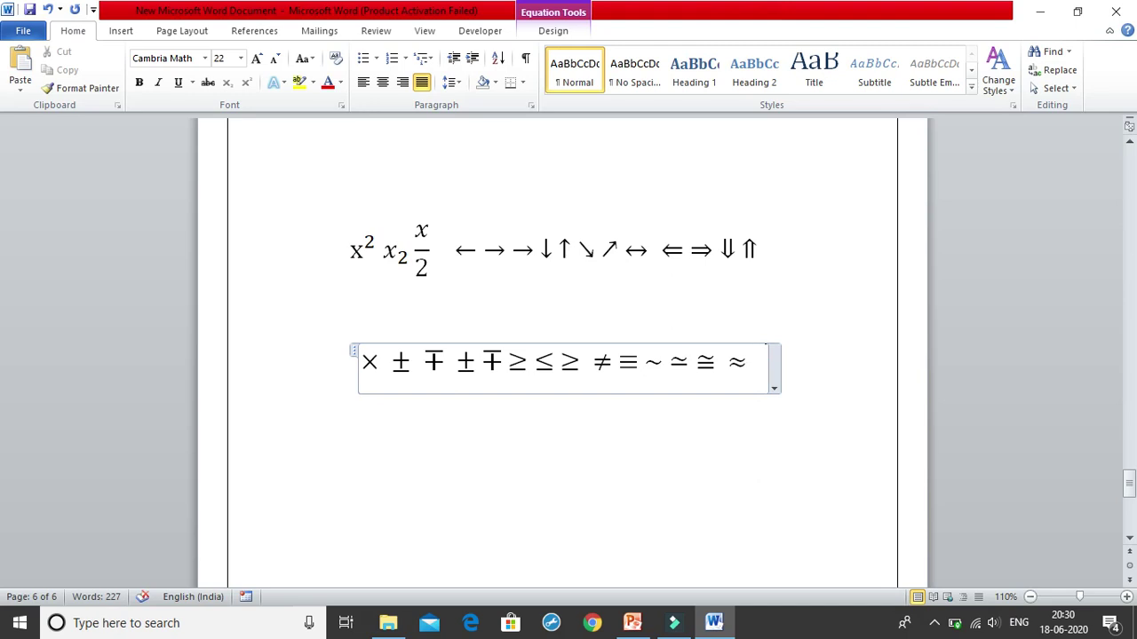
- Add the infinity and proportional-to signs at the end of the operator equation using the \infty and \propto codes
{"action": "type", "text": "\\inf"}
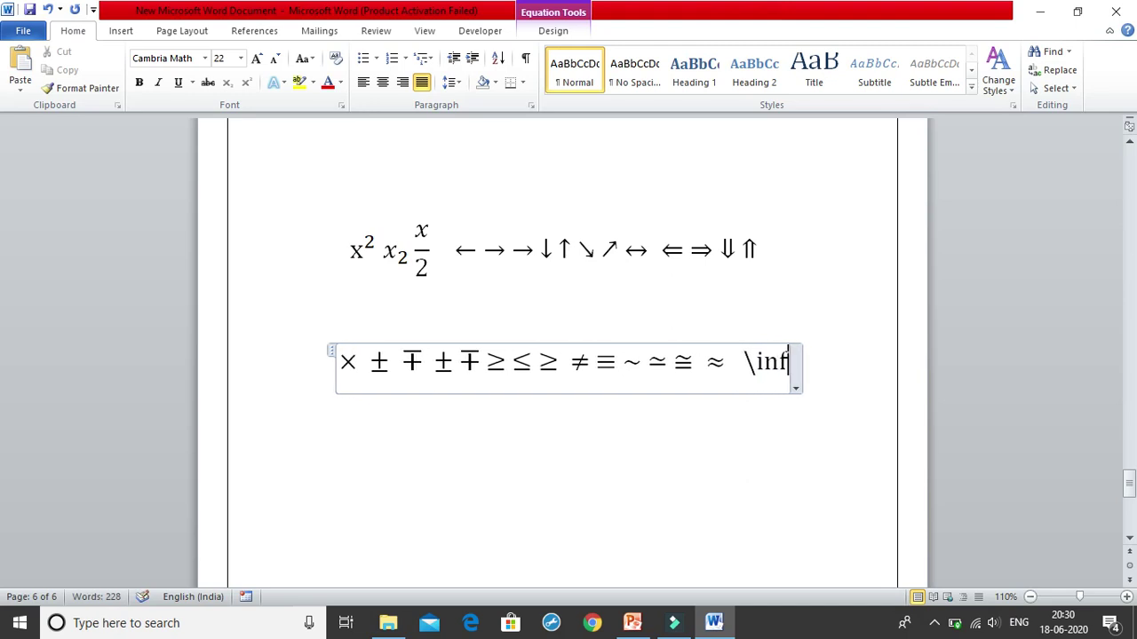
{"action": "type", "text": "y"}
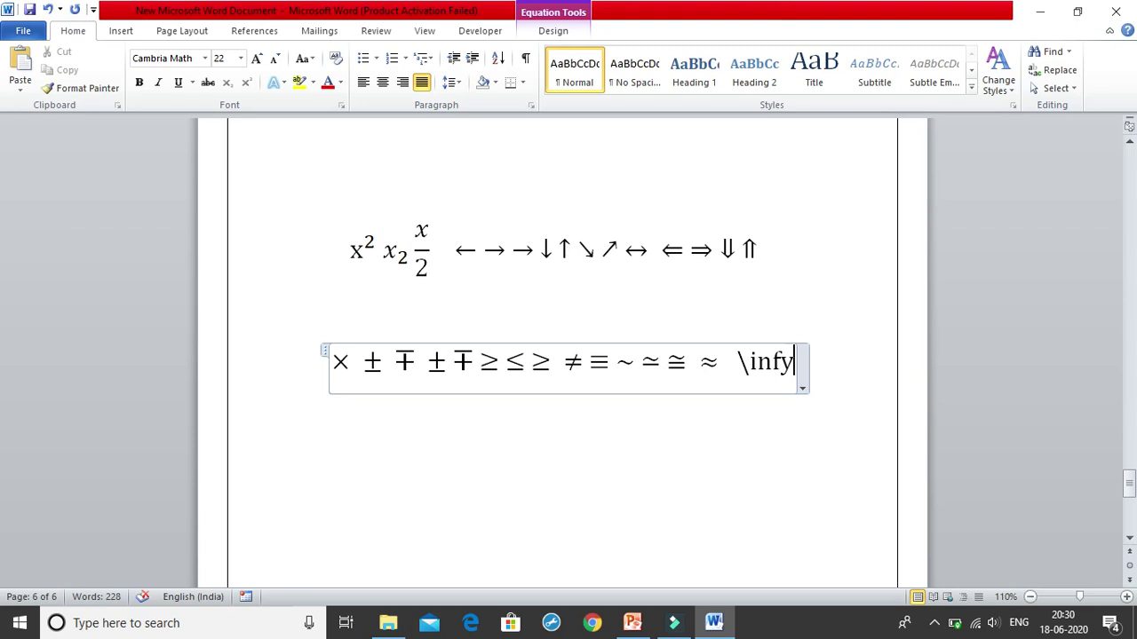
{"action": "key", "text": "BackSpace"}
{"action": "type", "text": "ty "}
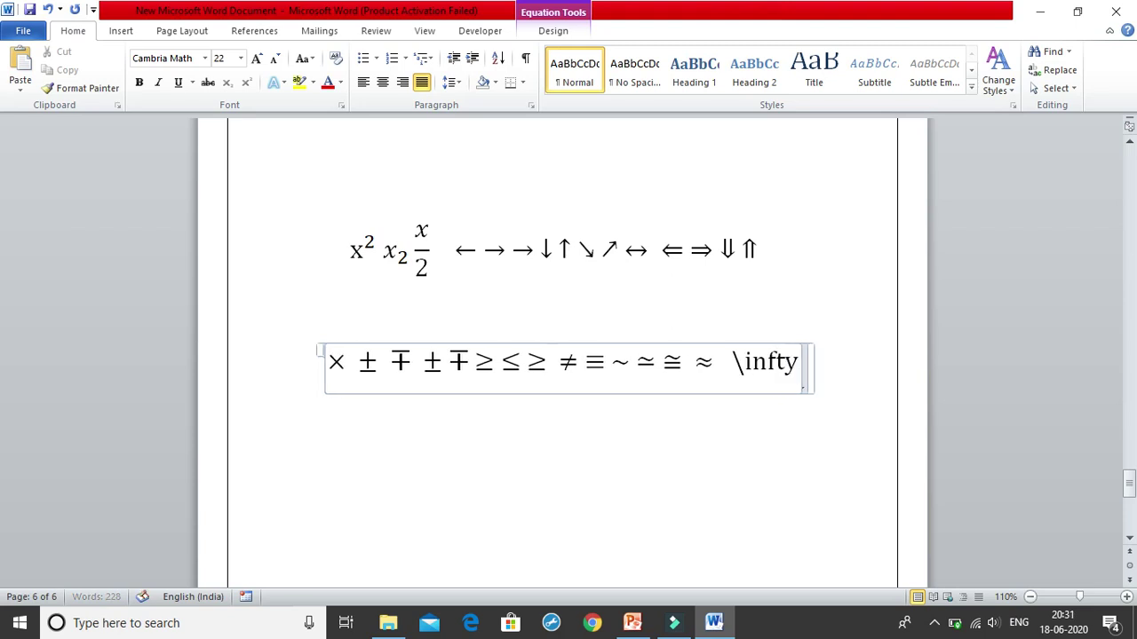
{"action": "type", "text": " \\"}
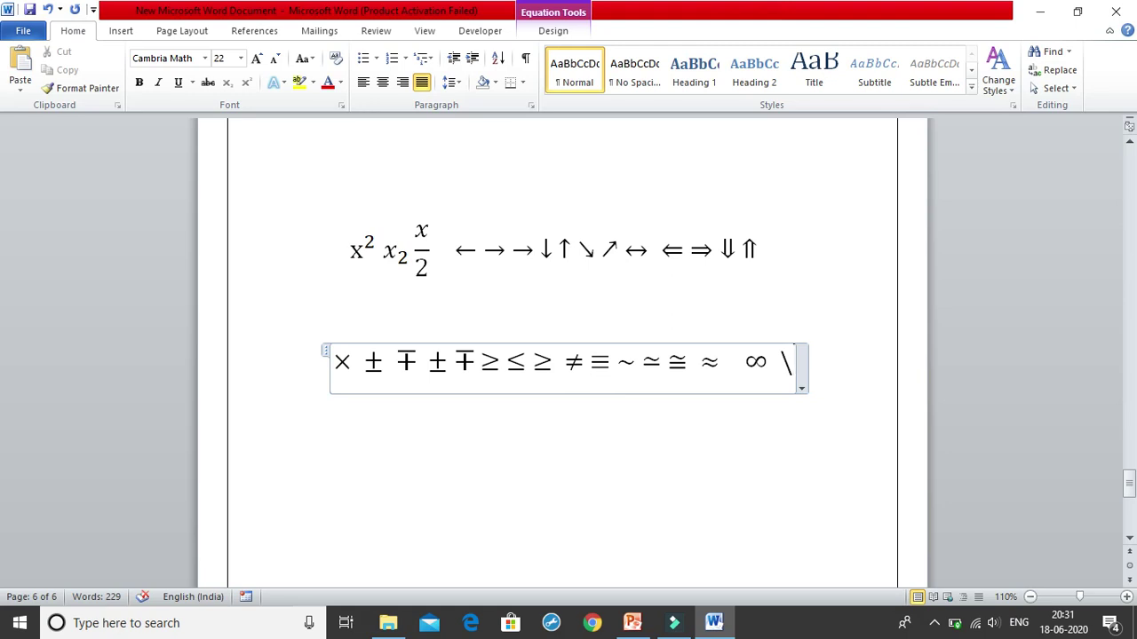
{"action": "type", "text": "pr"}
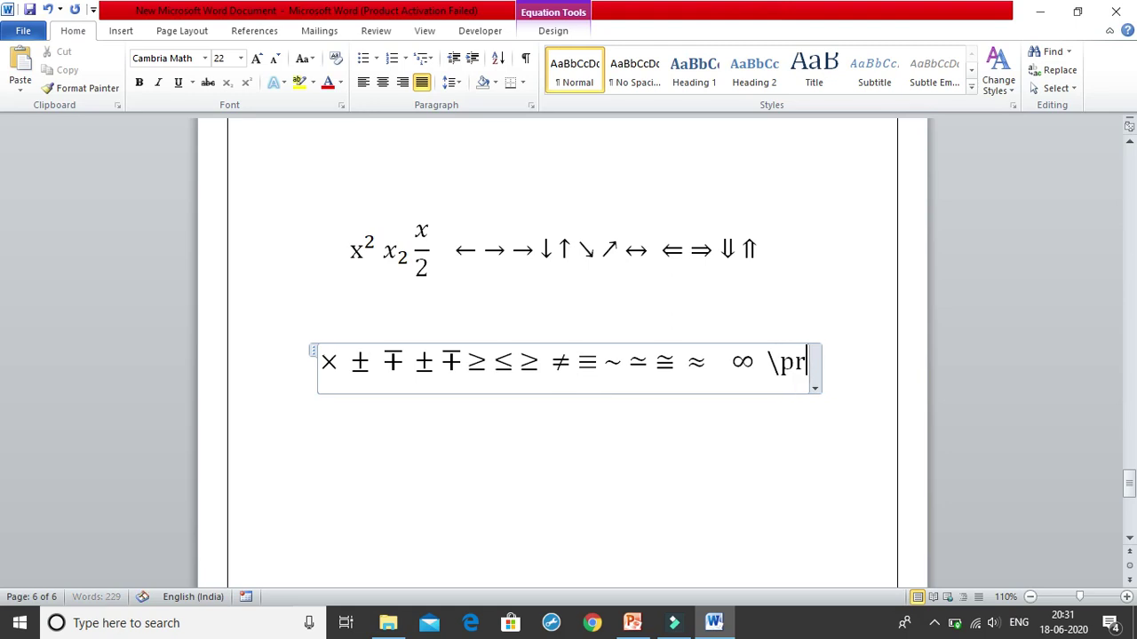
{"action": "type", "text": "opy"}
{"action": "key", "text": "BackSpace"}
{"action": "type", "text": "to"}
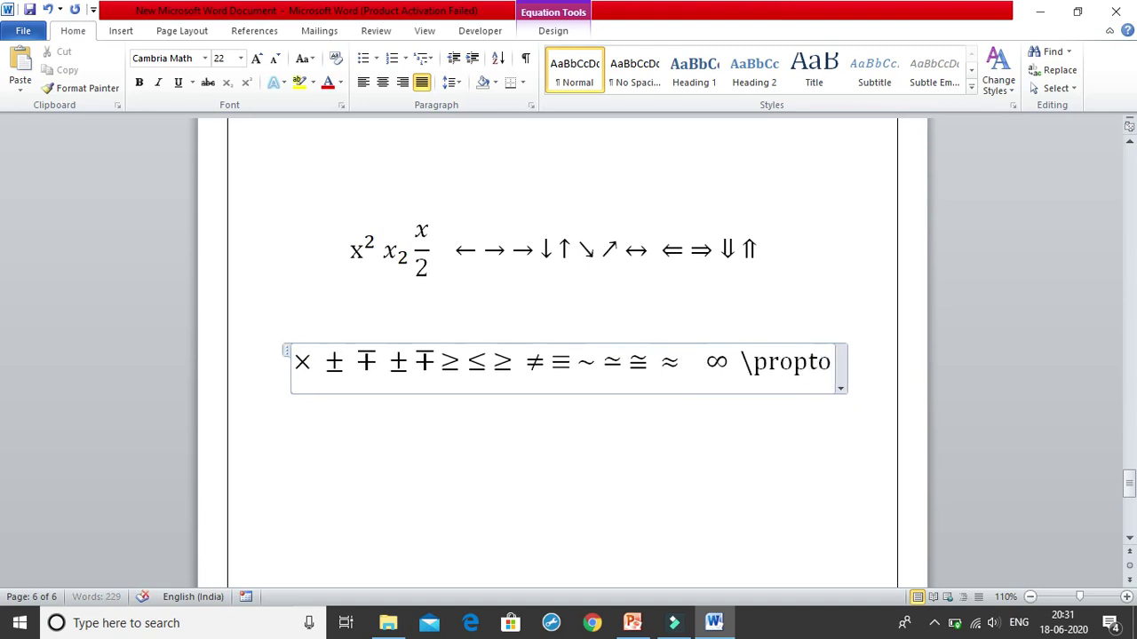
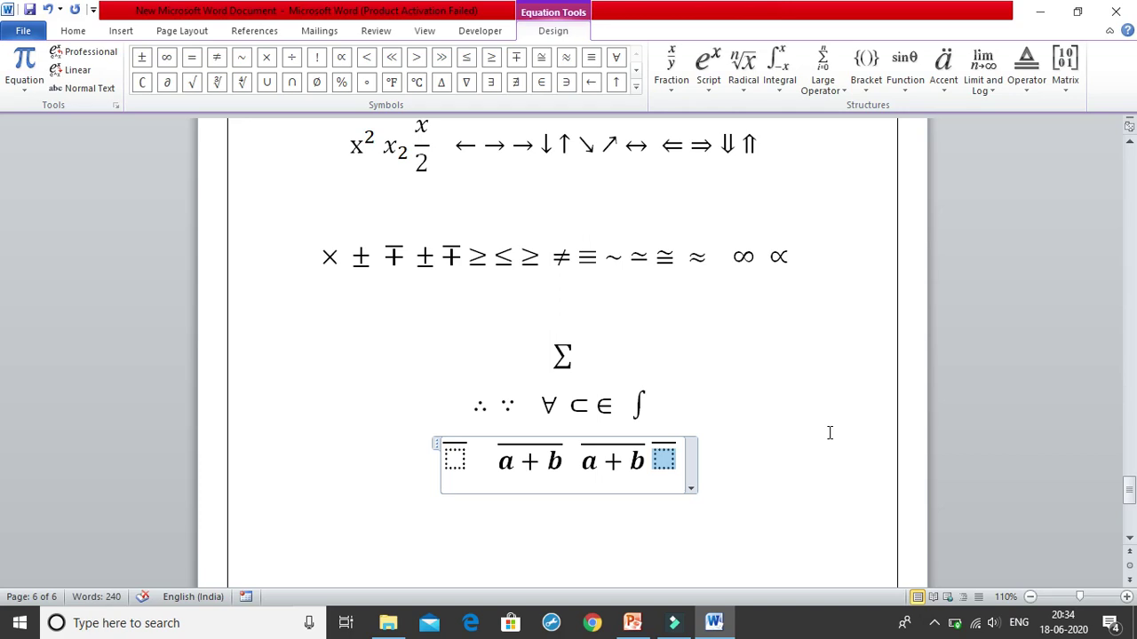
- Fill the selected empty overbar placeholder at the end of the lowest equation with a+b
{"action": "type", "text": "a+b"}
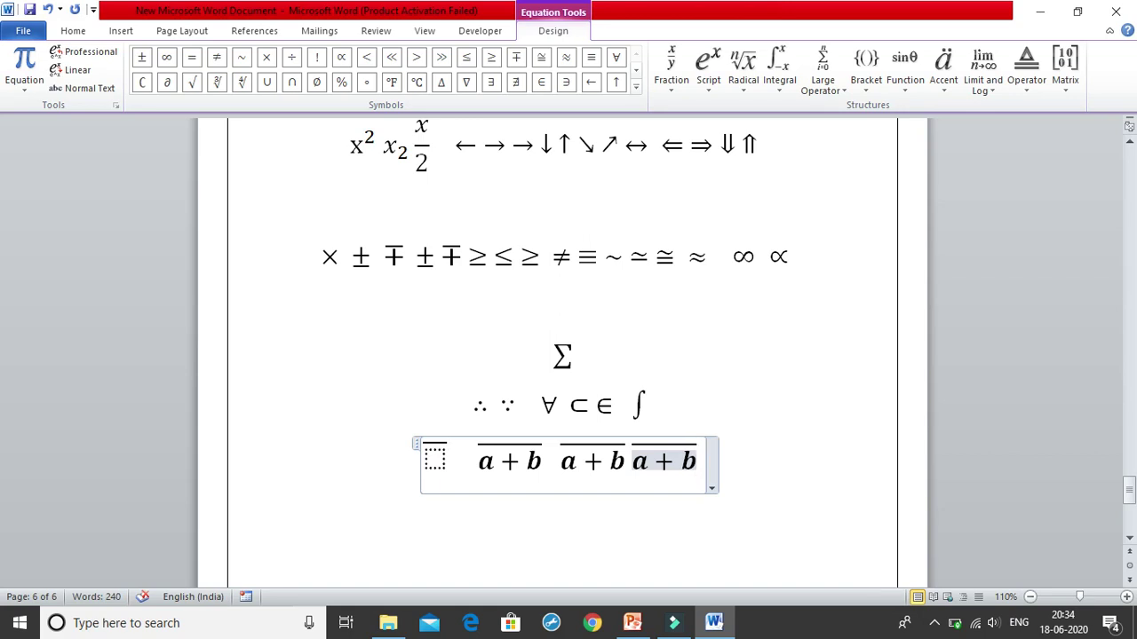
- Start a new equation on the line below the overbar expressions and enter x with a single overbar using the \bar code
{"action": "key", "text": "Right"}
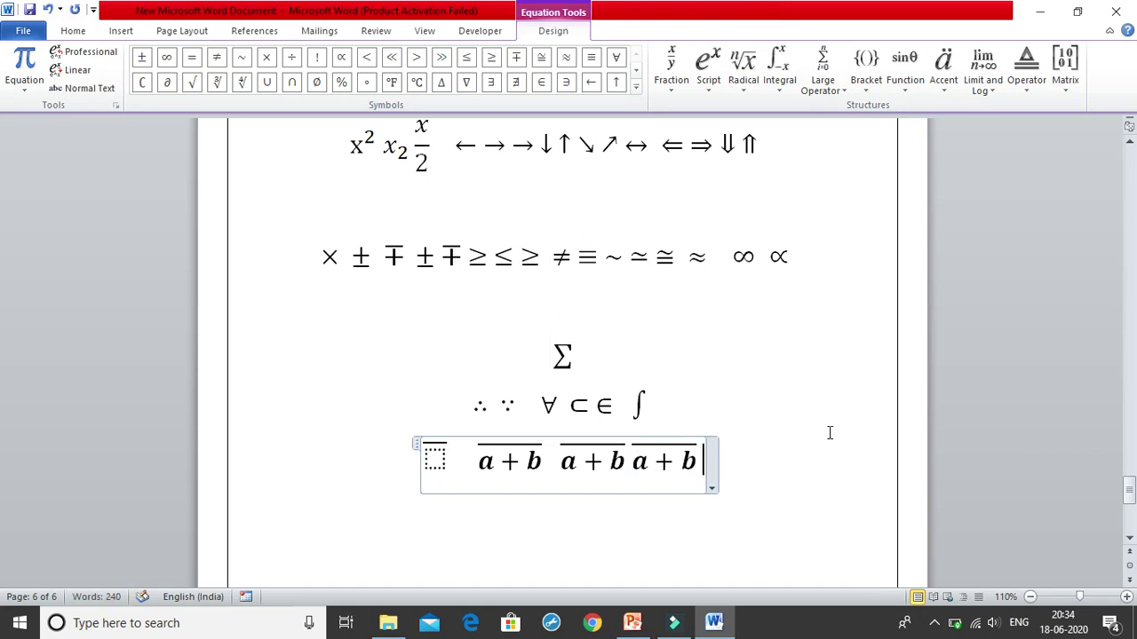
{"action": "left_click", "coordinate": [723, 520]}
{"action": "scroll", "coordinate": [702, 438], "scroll_direction": "down", "scroll_amount": 1}
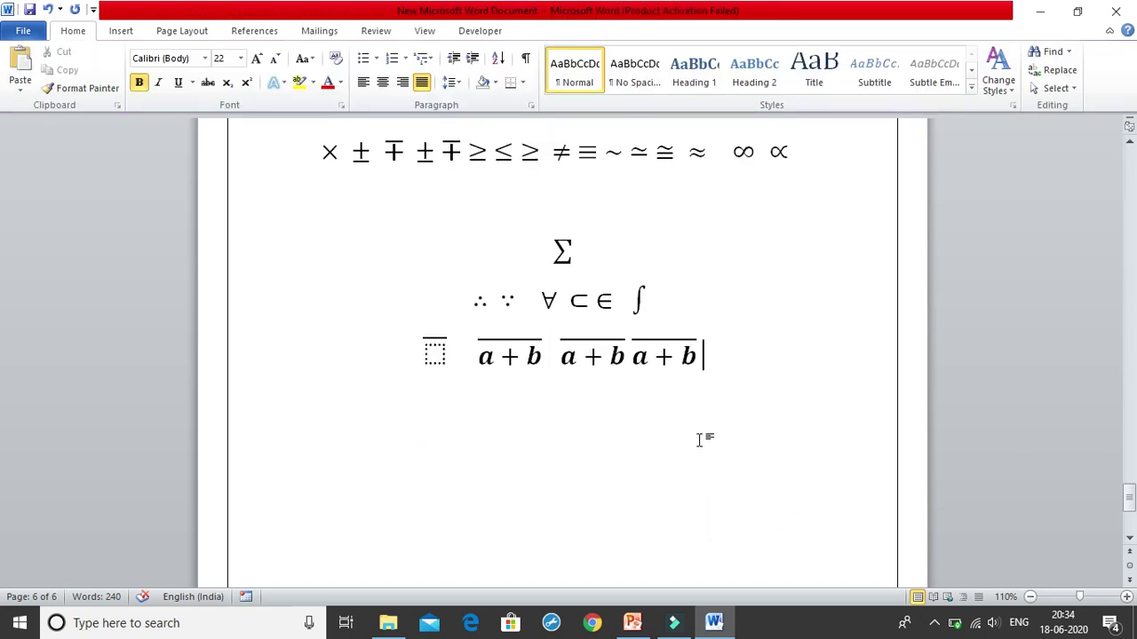
{"action": "key", "text": "Return"}
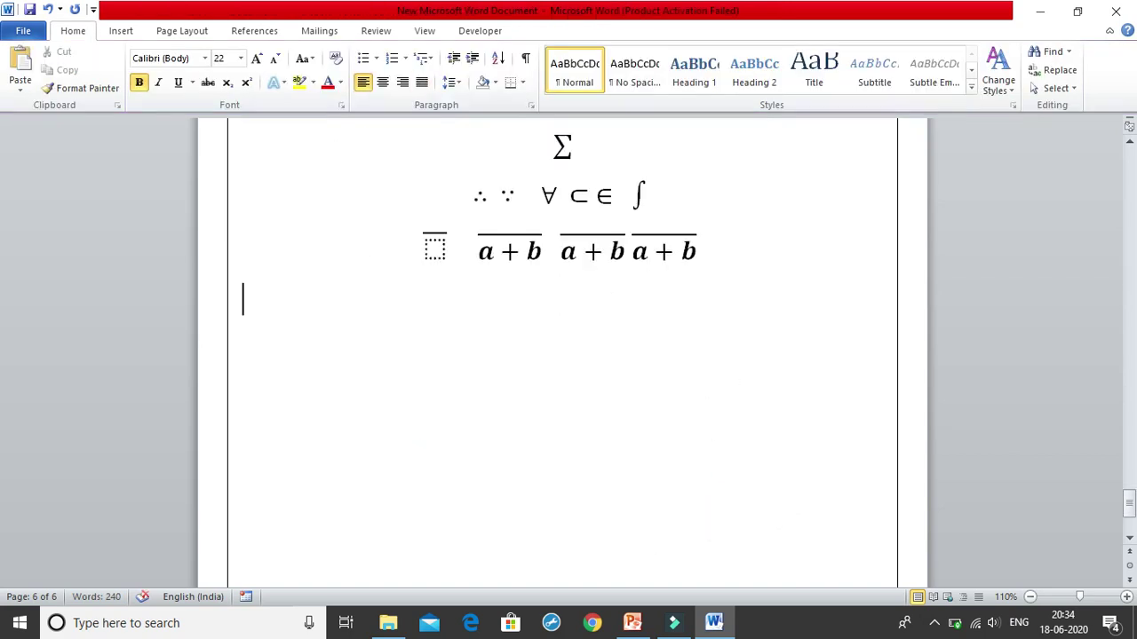
{"action": "key", "text": "alt+equal"}
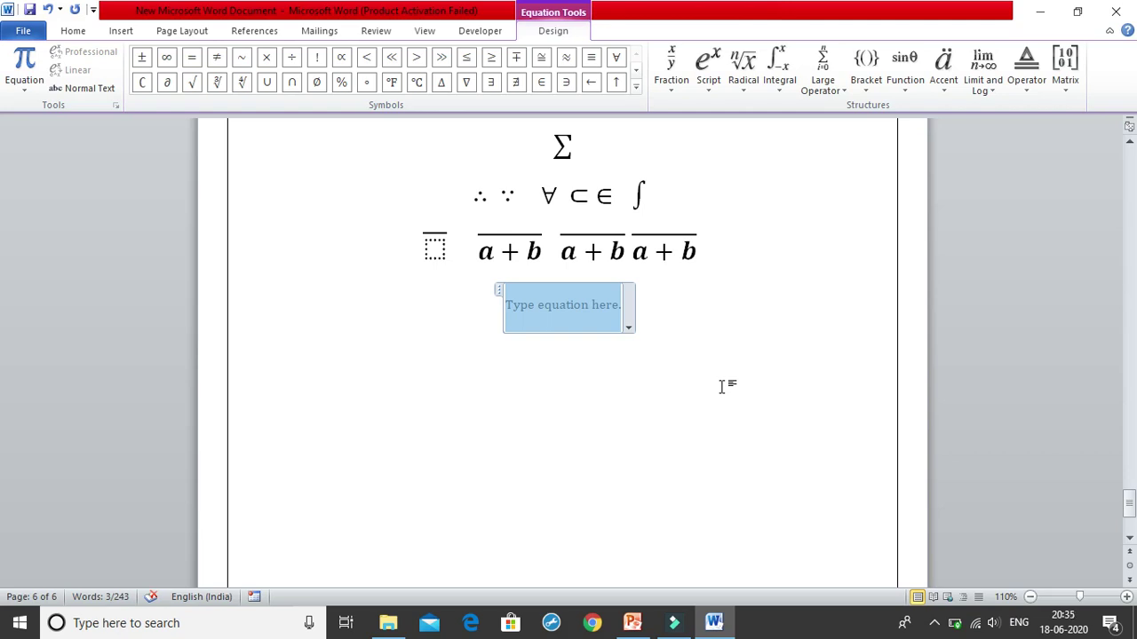
{"action": "type", "text": "x"}
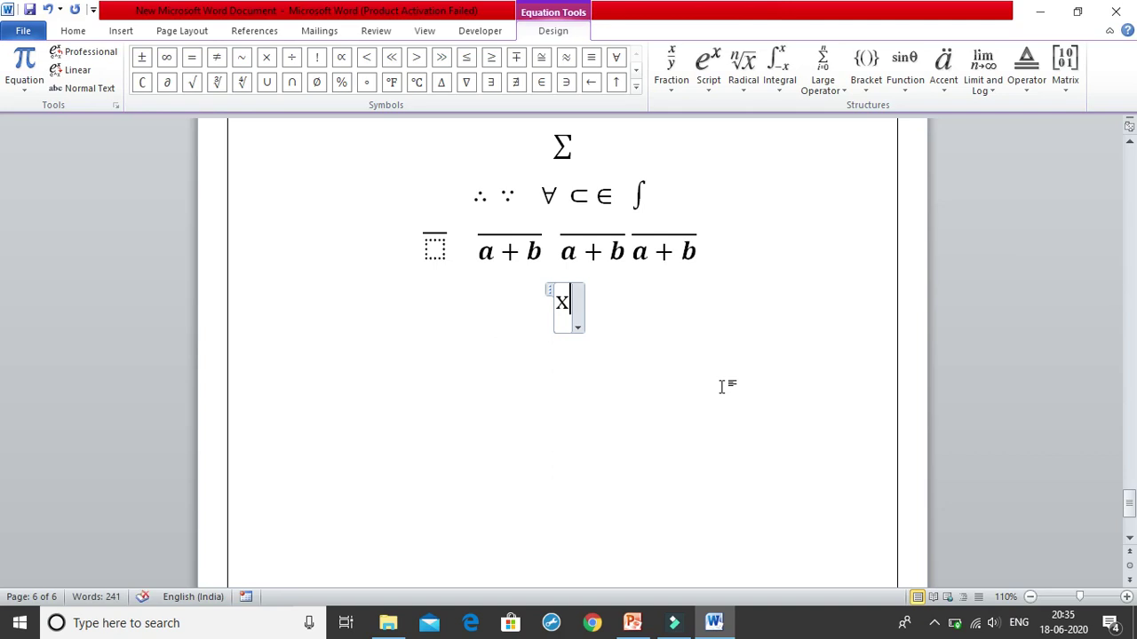
{"action": "type", "text": "\b"}
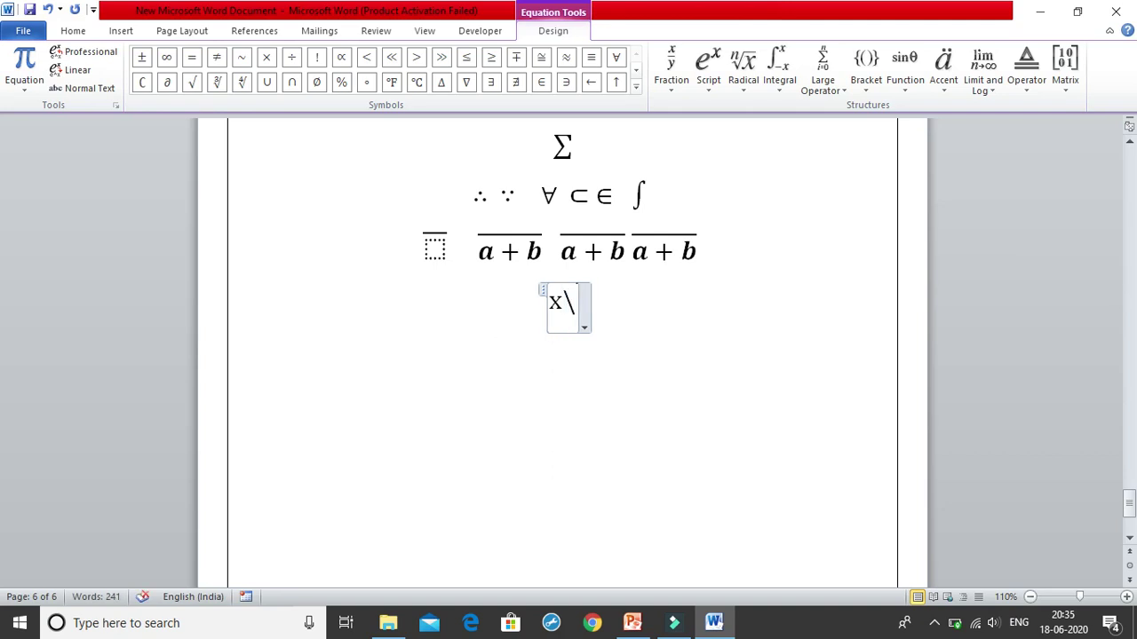
{"action": "type", "text": "ar"}
{"action": "key", "text": "space"}
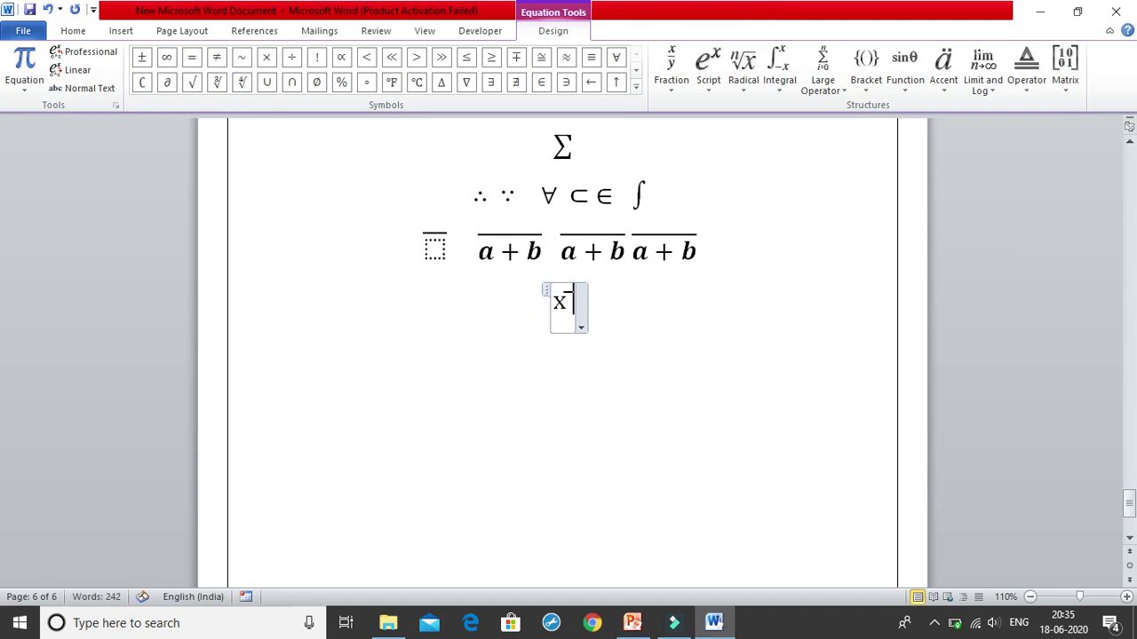
{"action": "key", "text": "space"}
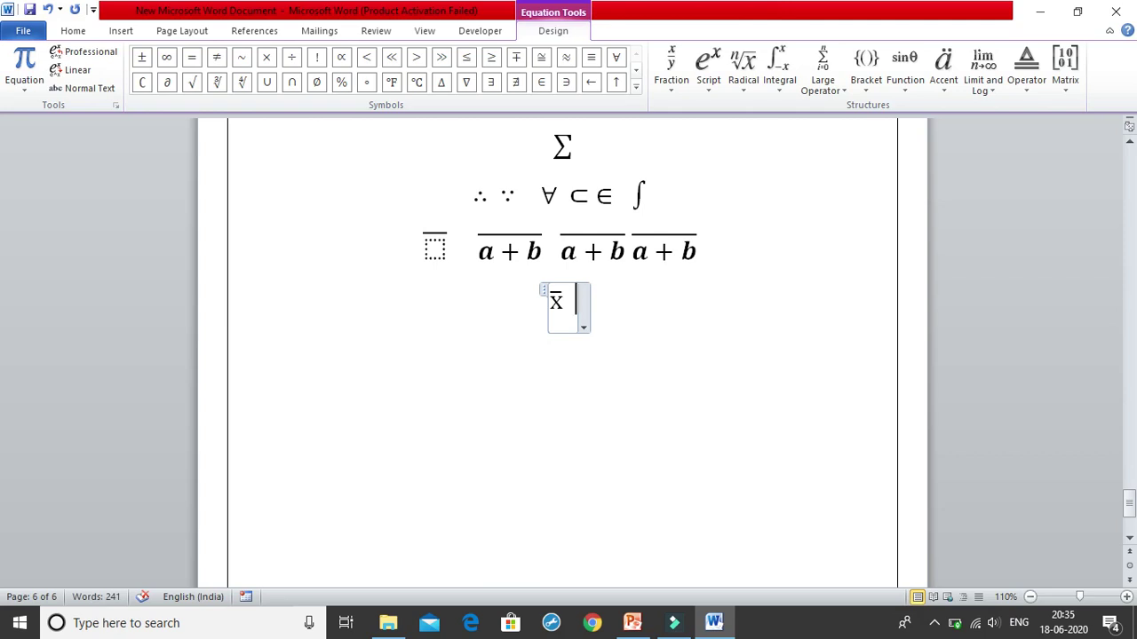
- Add an x with a double overbar and an x with a vector arrow using the \Bar and \vec codes
{"action": "type", "text": "x\\"}
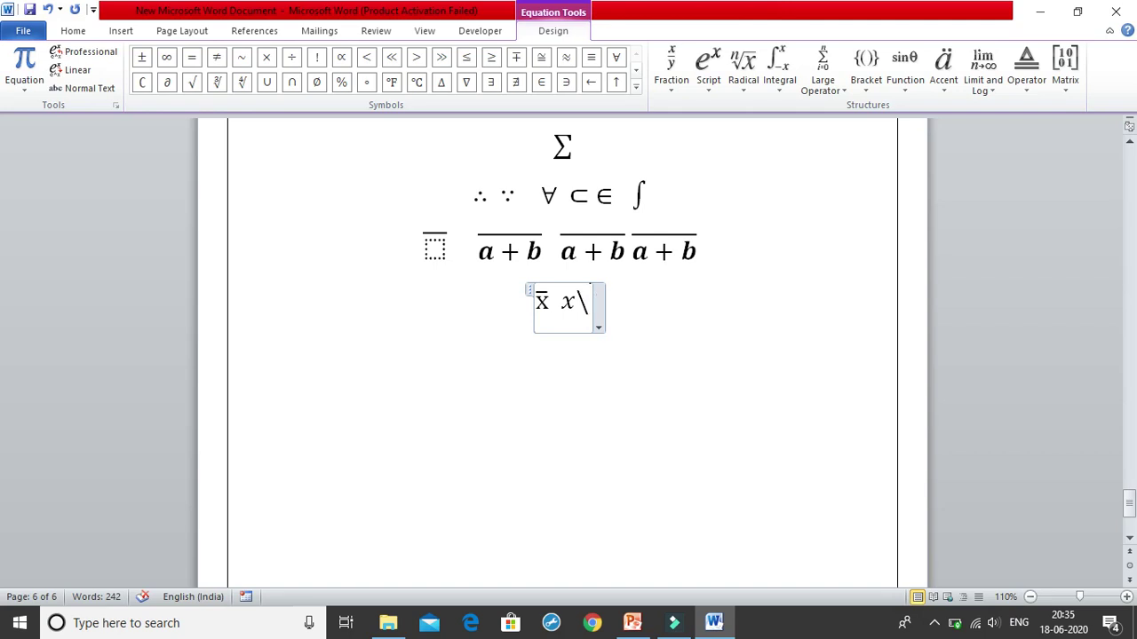
{"action": "type", "text": "Bar "}
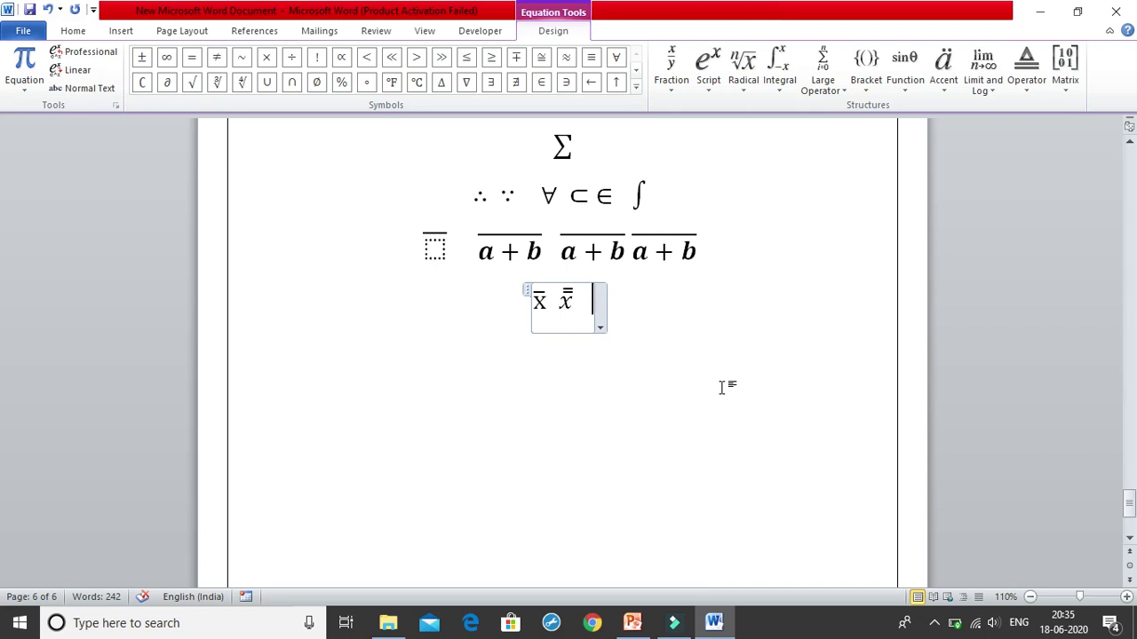
{"action": "type", "text": " x\\"}
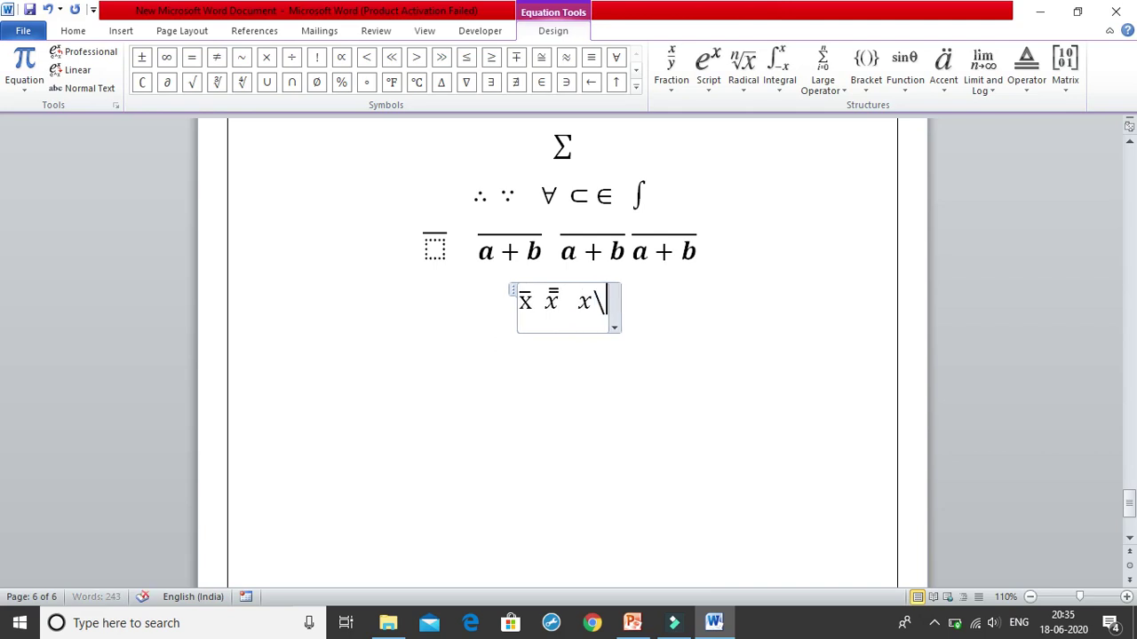
{"action": "type", "text": "vec"}
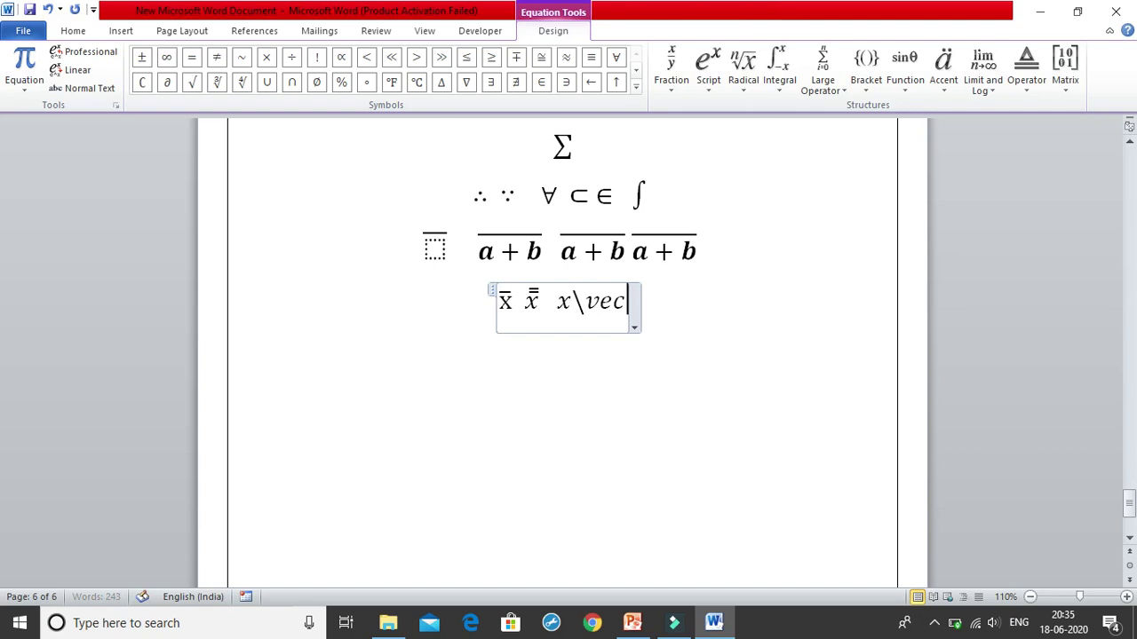
{"action": "key", "text": "space"}
{"action": "key", "text": "space"}
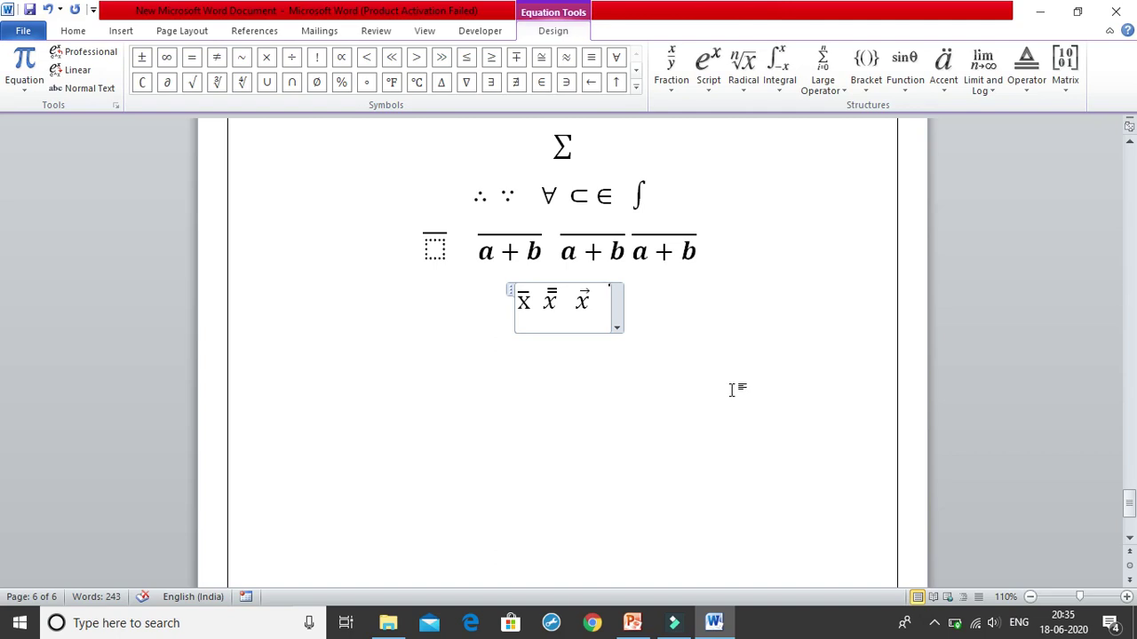
- Add a stacked over b without a fraction line at the end of the equation using the \atop code
{"action": "type", "text": "a"}
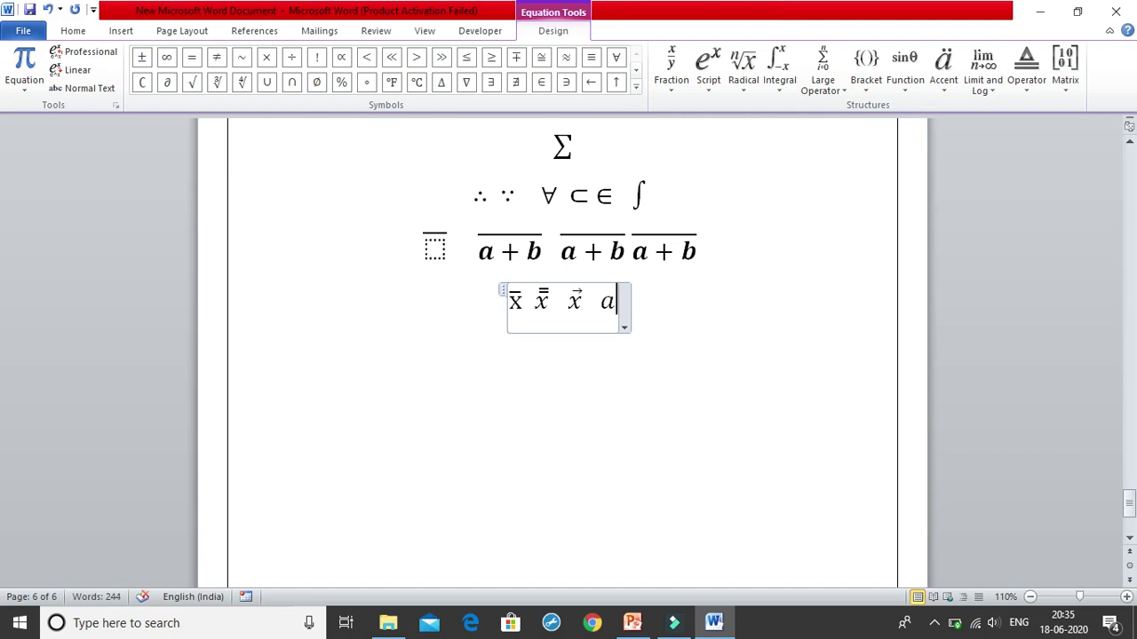
{"action": "type", "text": "\\atop"}
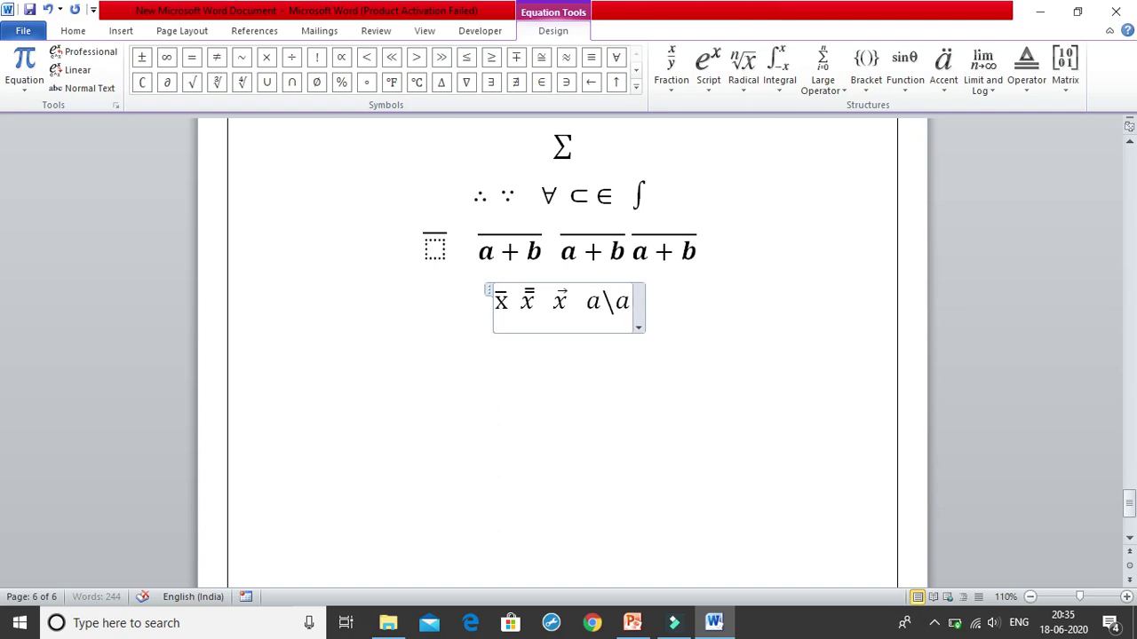
{"action": "type", "text": " b"}
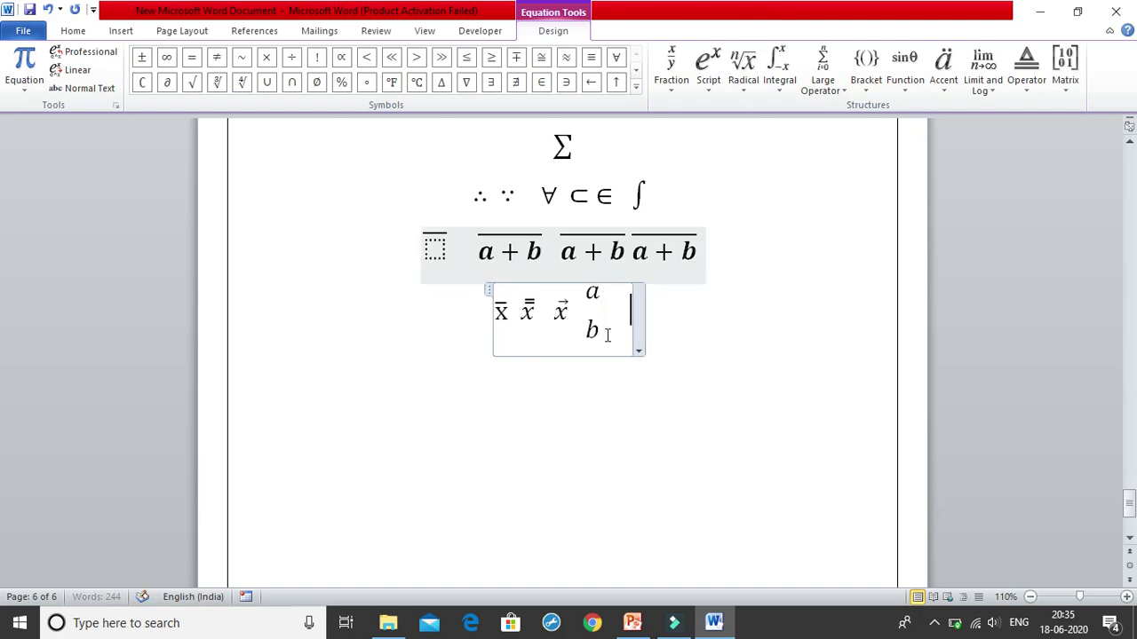
{"action": "left_click", "coordinate": [693, 358]}
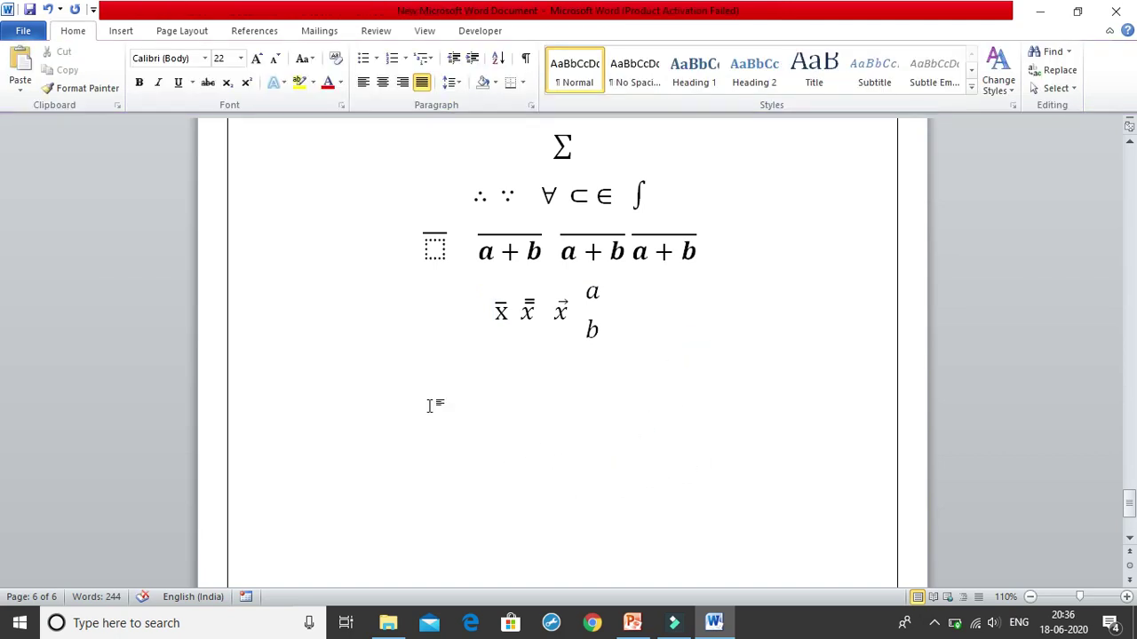
- Start a new equation below the accented x line and enter α, β and γ using the \alpha, \beta and \gamma codes
{"action": "key", "text": "ctrl+l"}
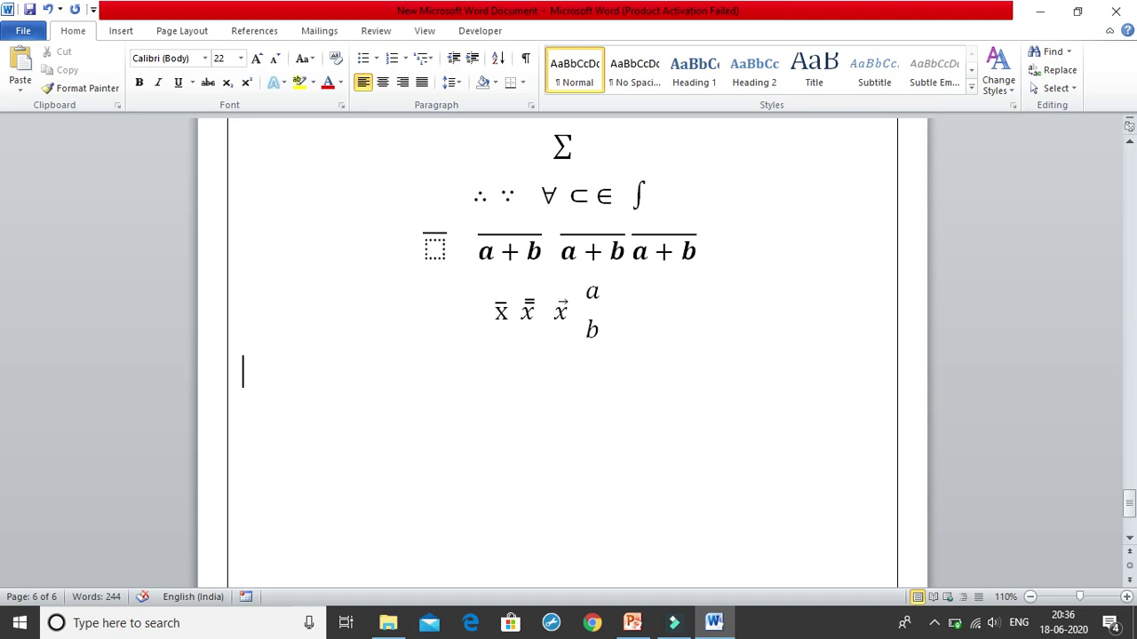
{"action": "key", "text": "alt+equal"}
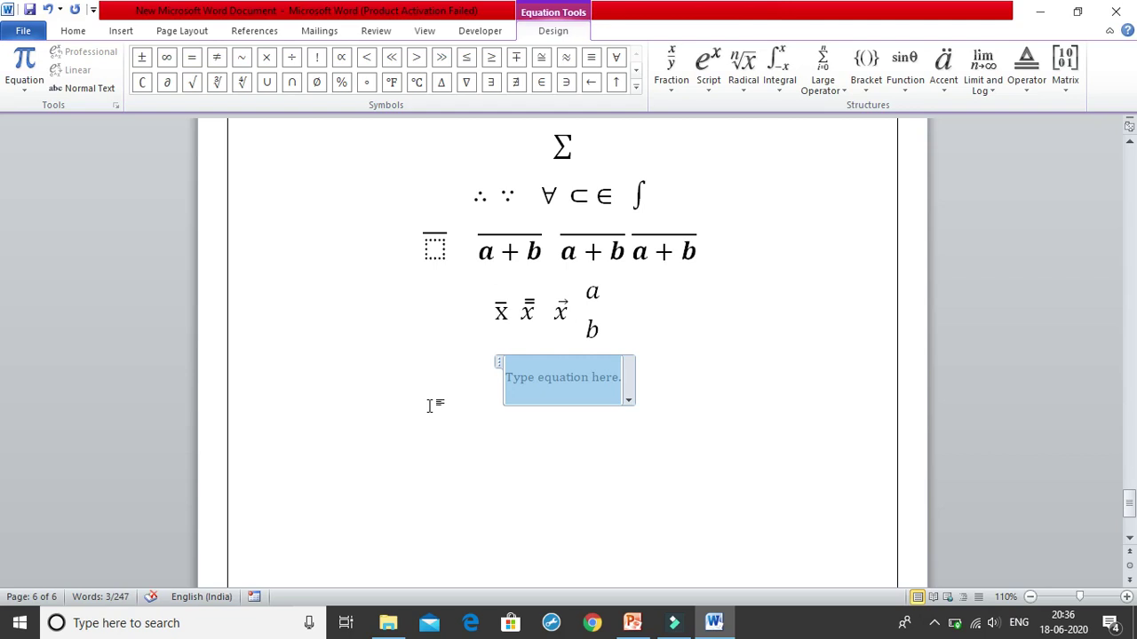
{"action": "type", "text": "\\"}
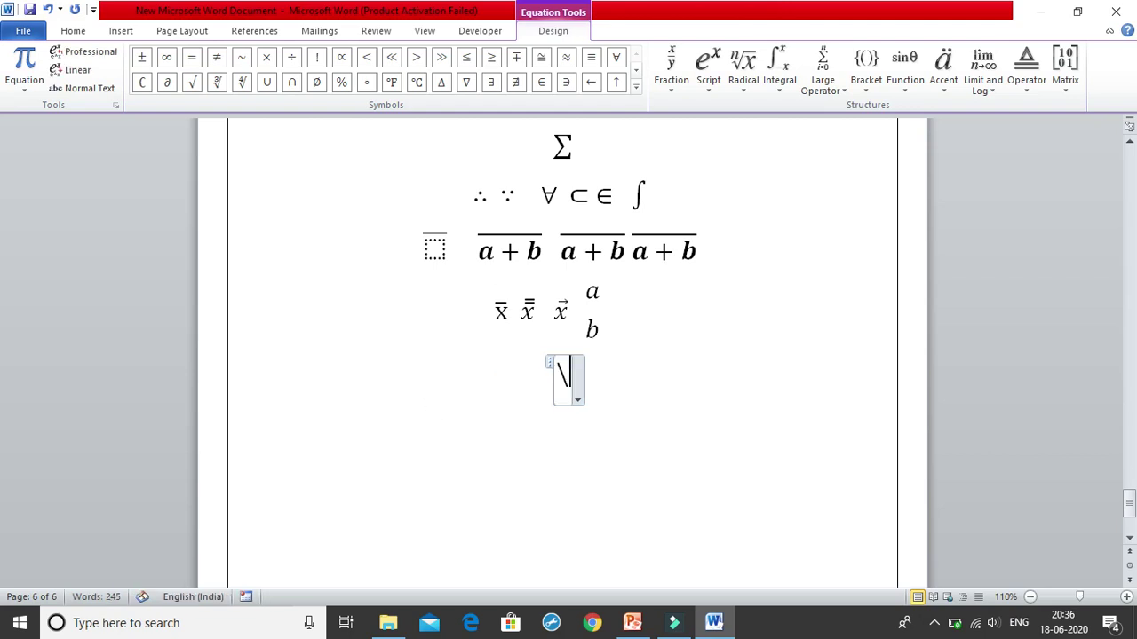
{"action": "type", "text": "alpha "}
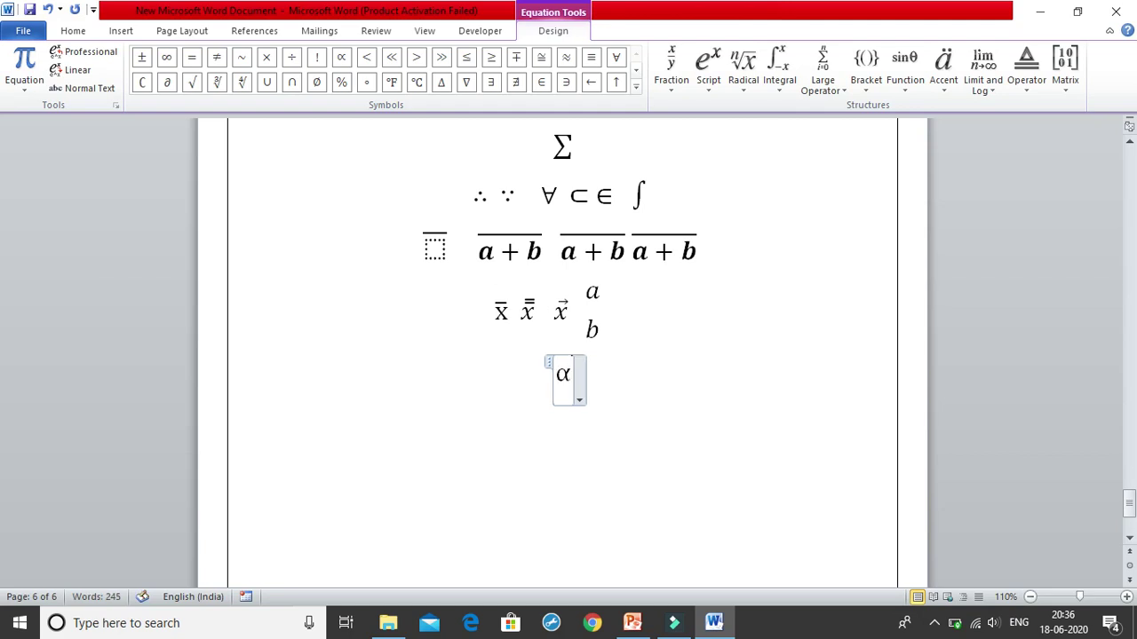
{"action": "type", "text": " \\beta  \\gamma "}
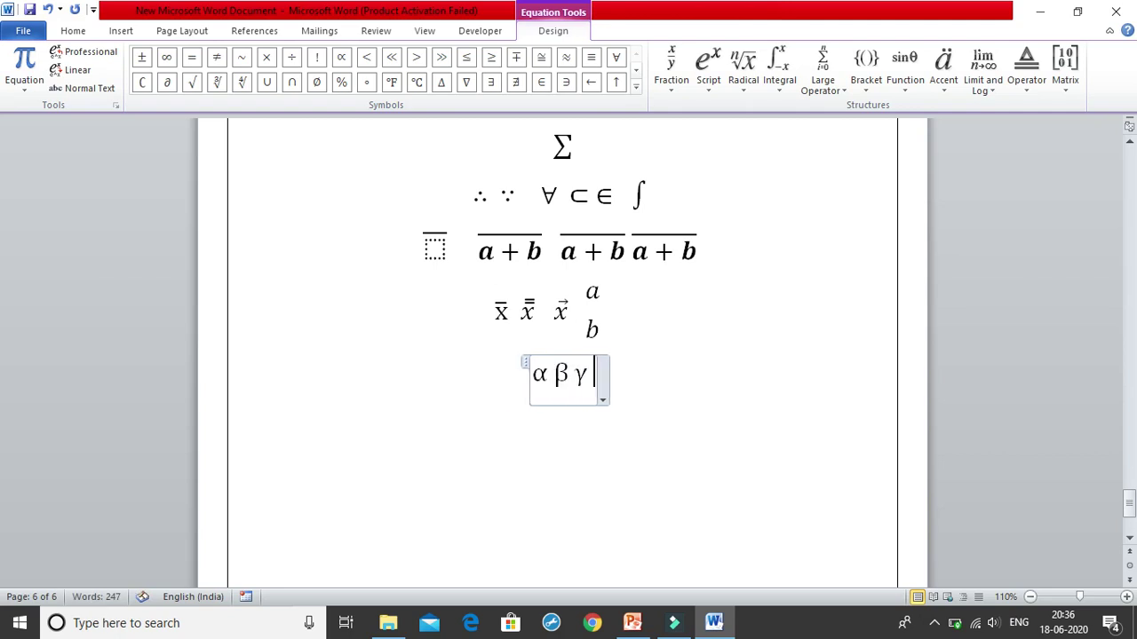
- Add the Greek letters θ, δ and σ to the equation using the \theta, \delta and \sigma codes
{"action": "type", "text": " \\theta "}
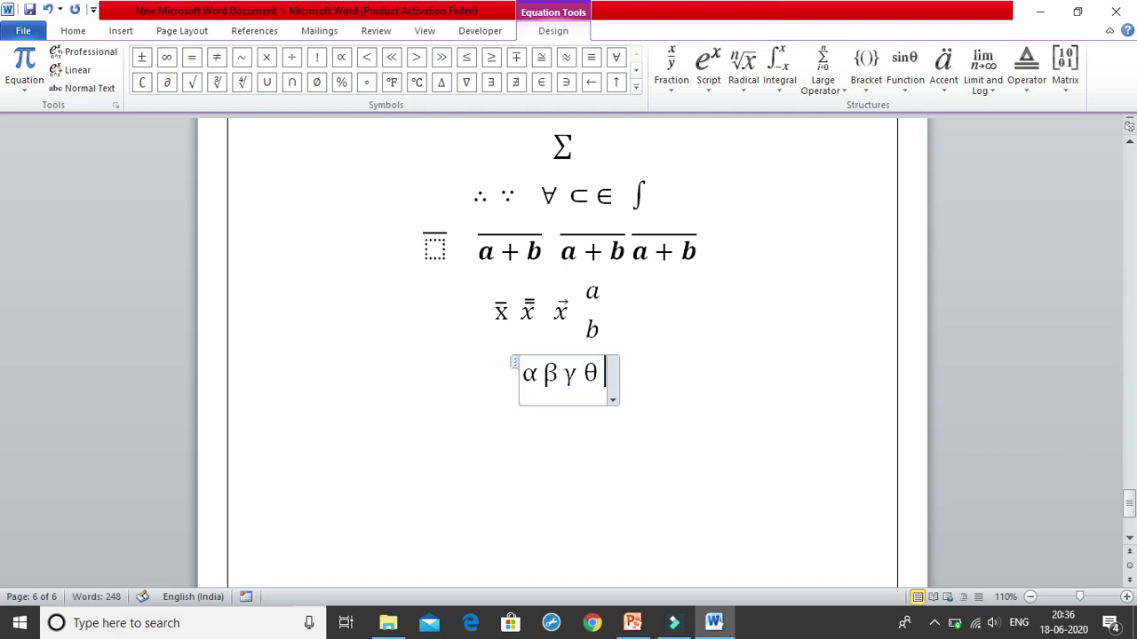
{"action": "type", "text": "\\"}
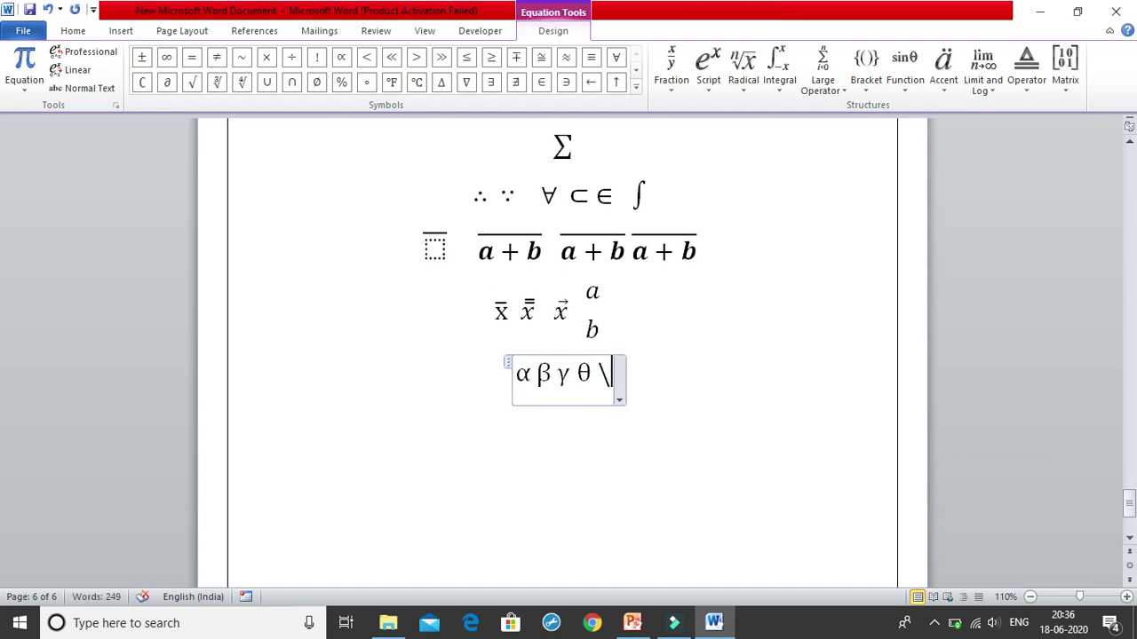
{"action": "type", "text": "delta "}
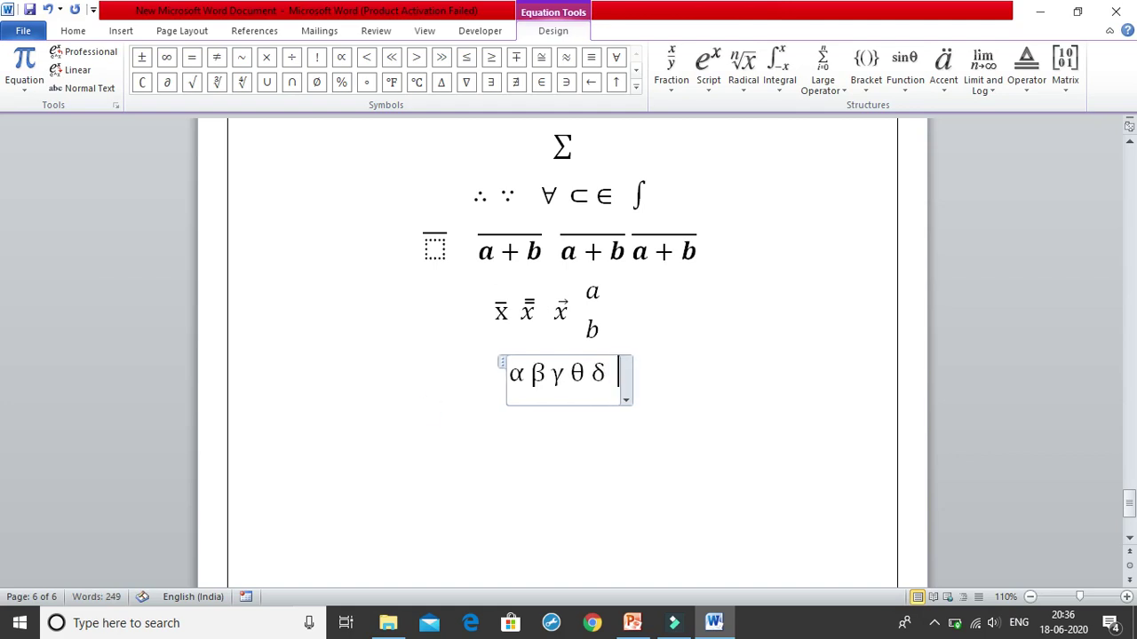
{"action": "type", "text": "\\sigma"}
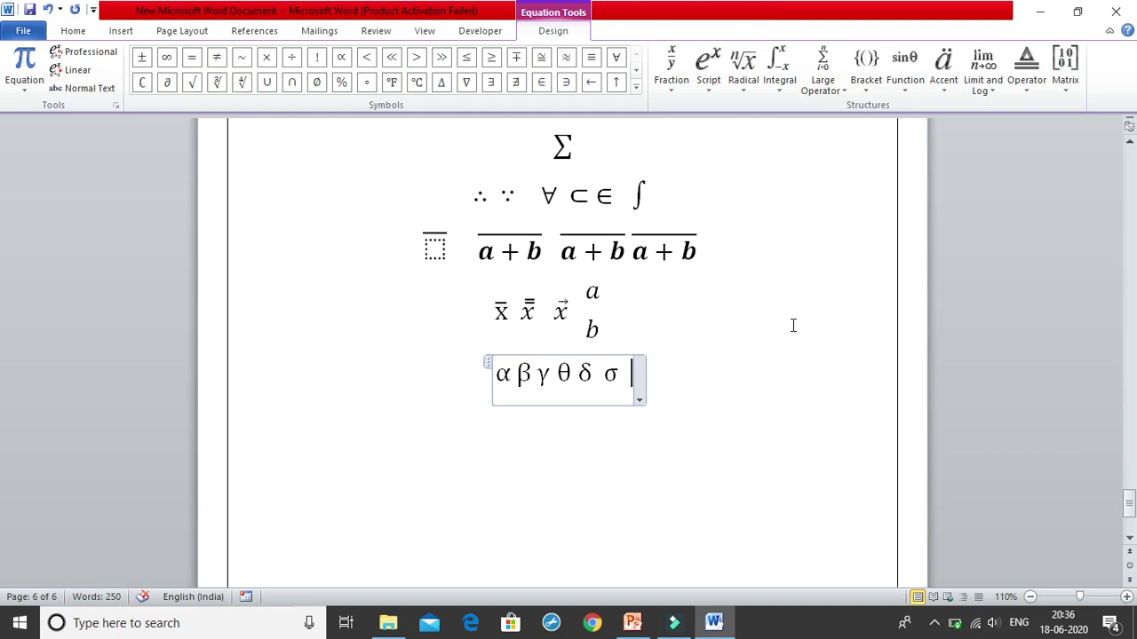
- Add lowercase ω and uppercase Ω to the Greek-letter equation using the \omega and \Omega codes
{"action": "type", "text": "\\om"}
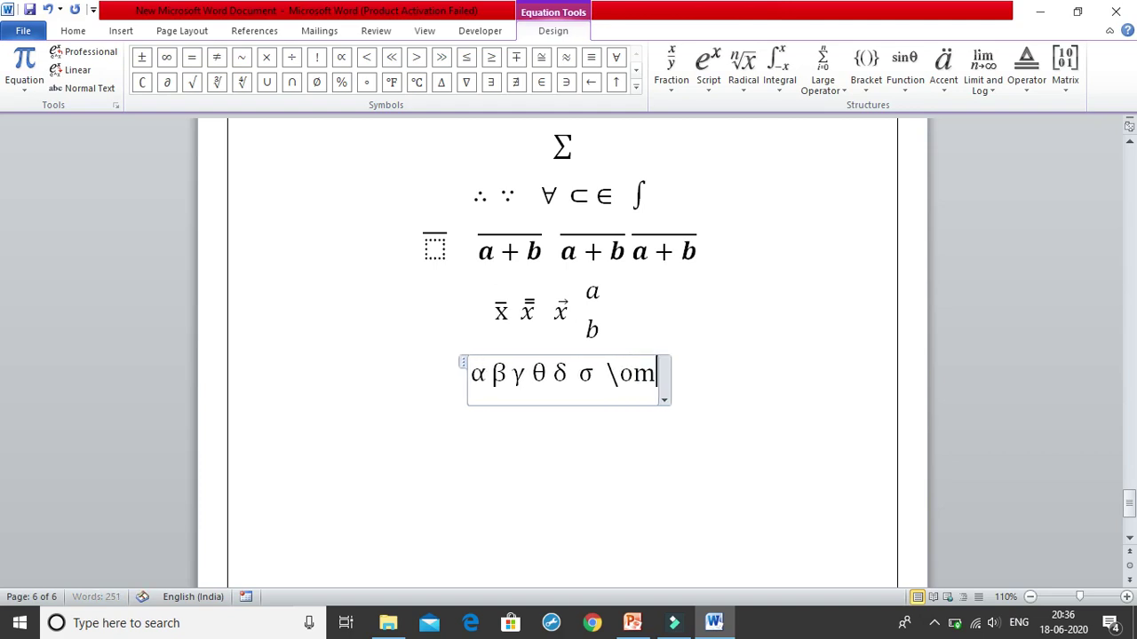
{"action": "type", "text": "e"}
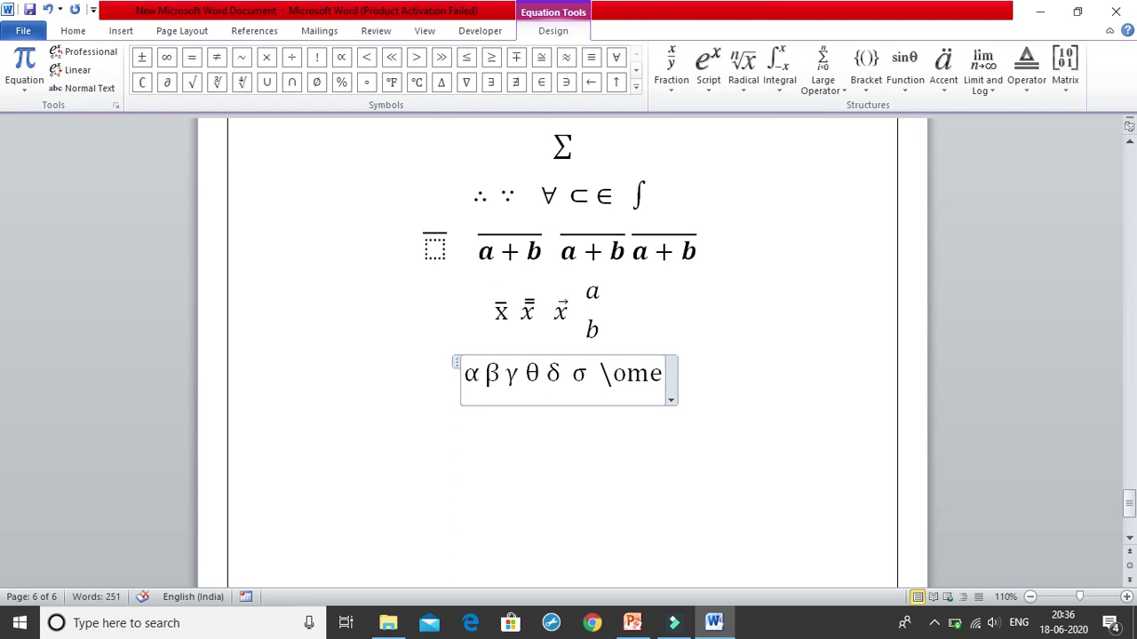
{"action": "type", "text": "ga "}
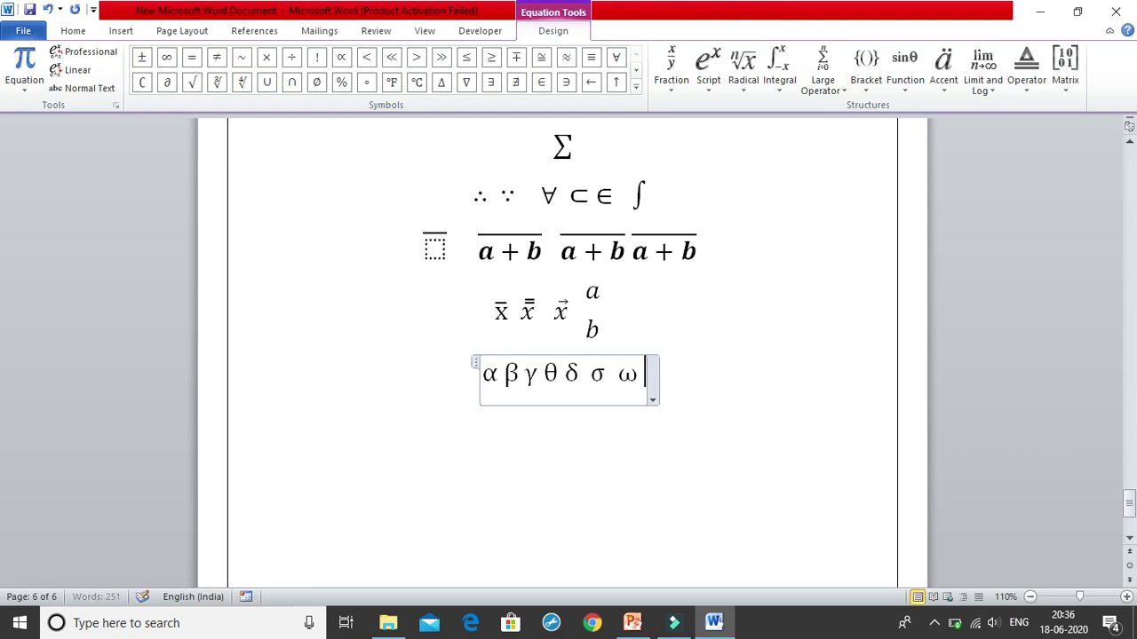
{"action": "type", "text": "\\Omega"}
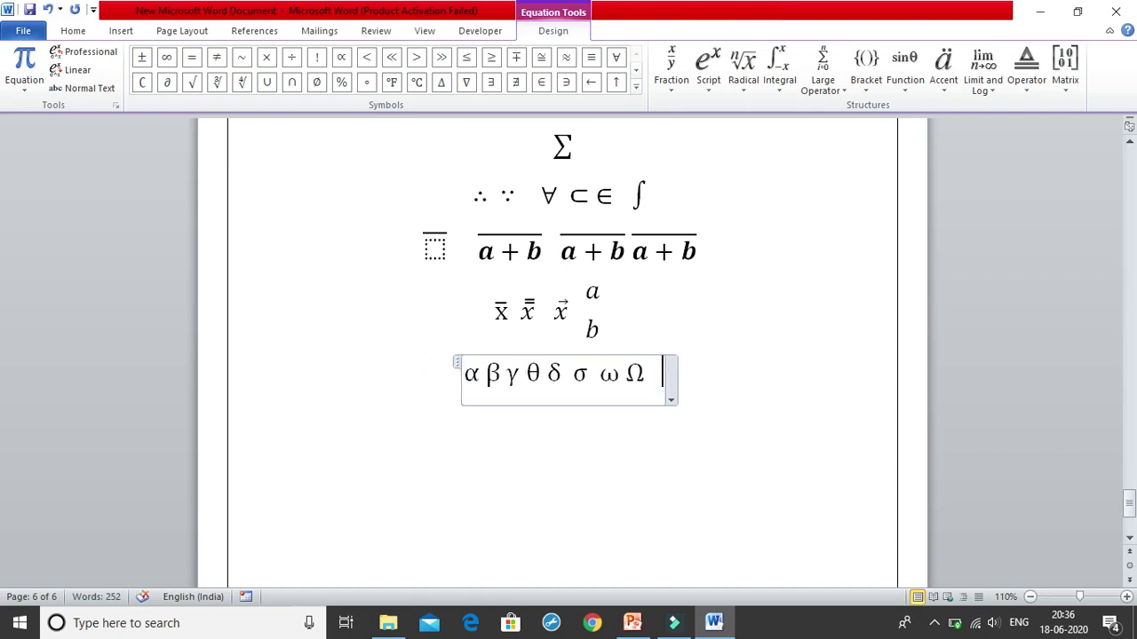
- Add the Greek letters ι and ϵ at the end of the equation using the \iota and \epsilon codes
{"action": "type", "text": " \\ioto"}
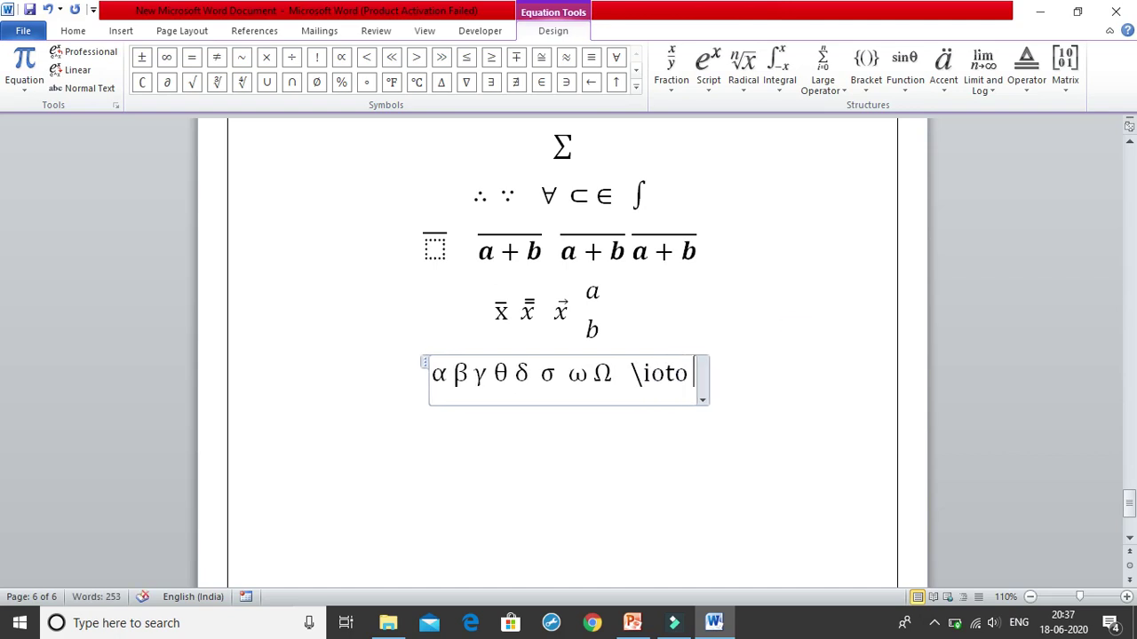
{"action": "key", "text": "BackSpace"}
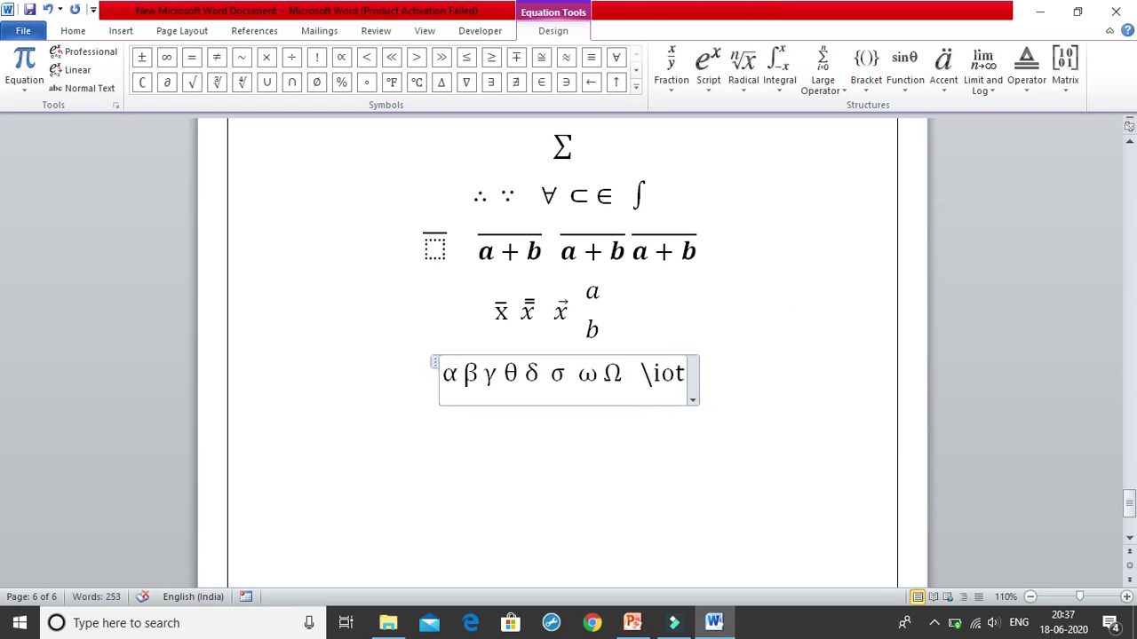
{"action": "type", "text": "a  "}
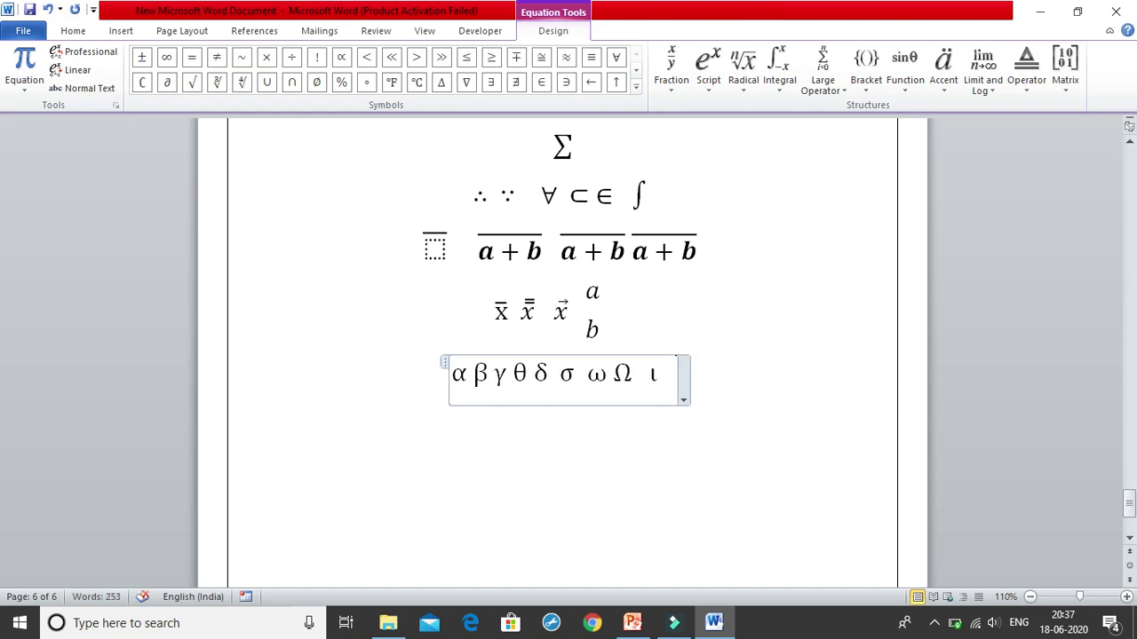
{"action": "type", "text": "\\"}
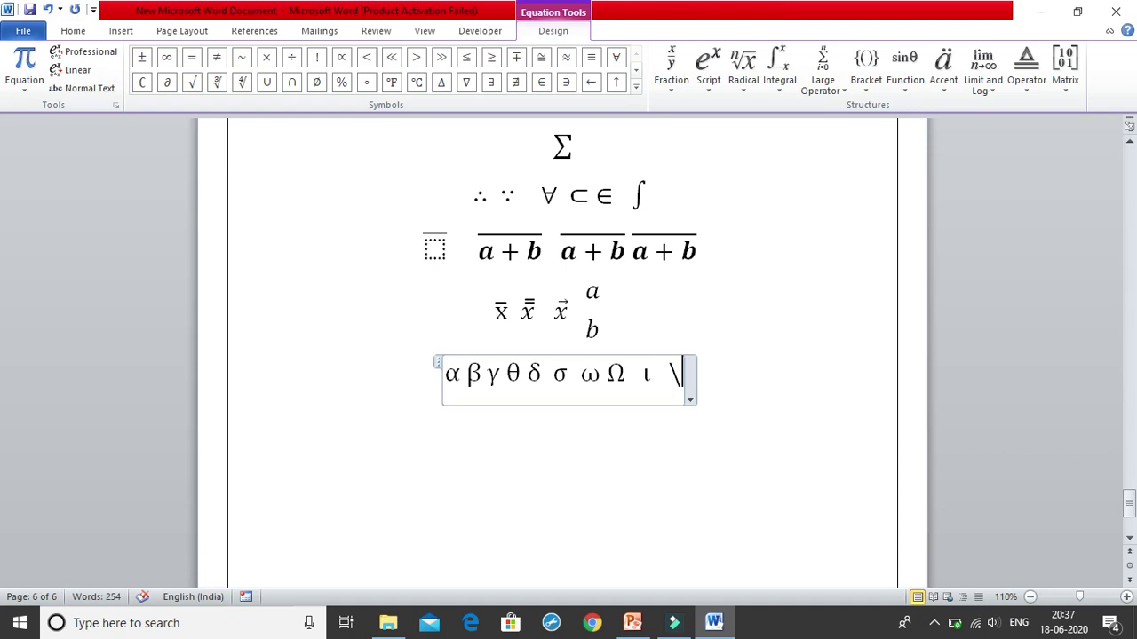
{"action": "type", "text": "epsilon "}
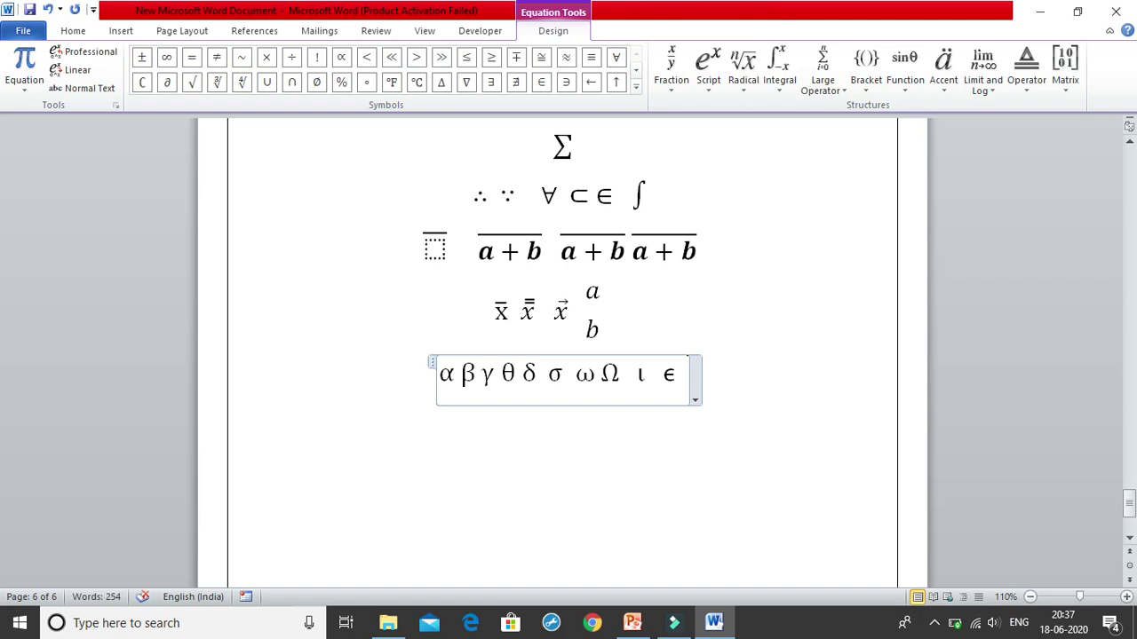
- Add the Greek letters ϕ and μ at the end of the equation using the \phi and \mu codes
{"action": "type", "text": "  \\phi"}
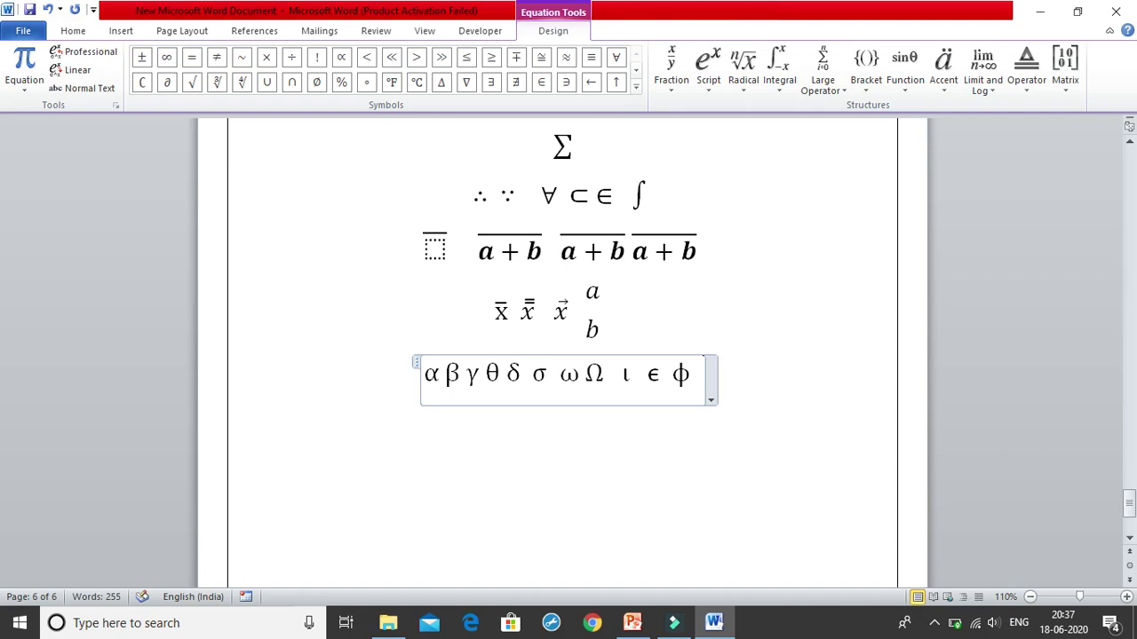
{"action": "type", "text": "  \\mu"}
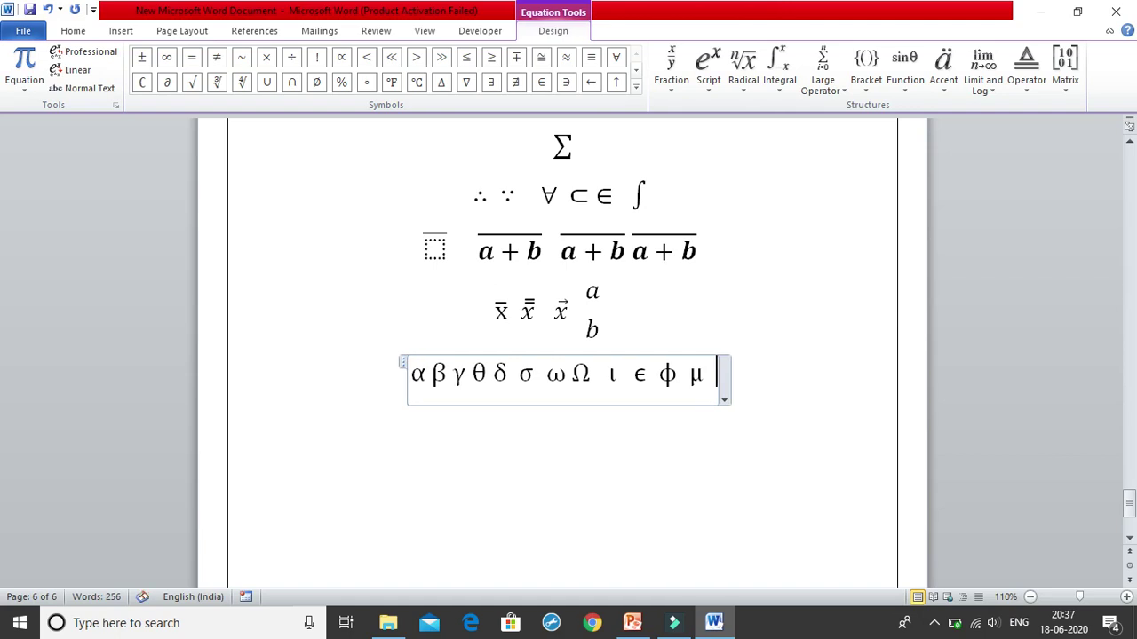
{"action": "left_click", "coordinate": [489, 493]}
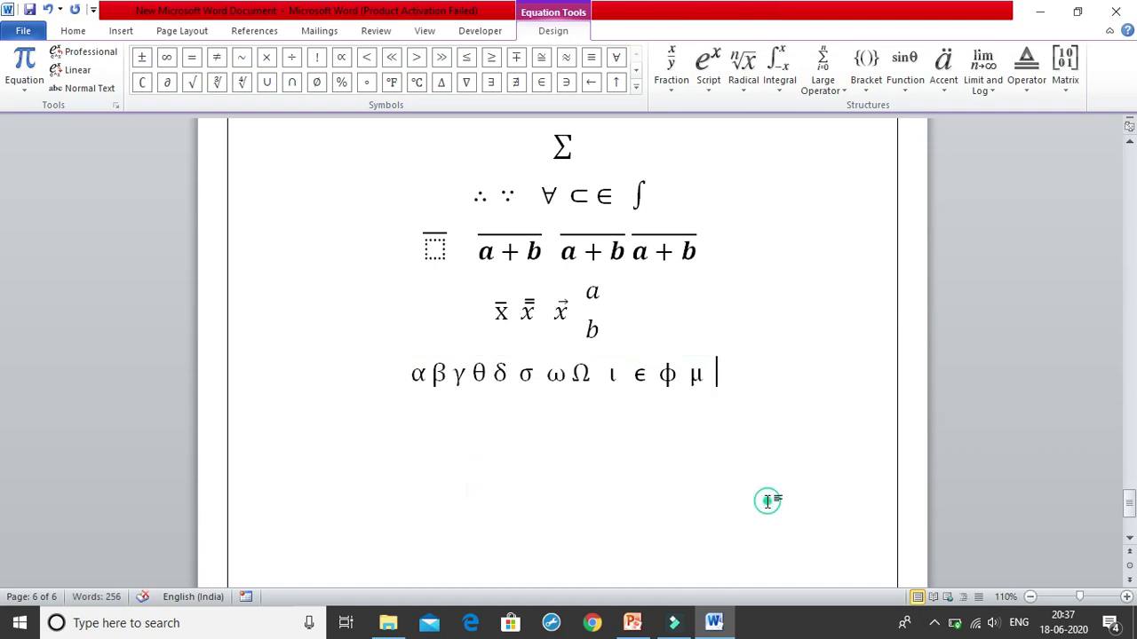
- Start a new equation below the Greek-letter line and enter an empty square root using the \sqrt code
{"action": "key", "text": "Return"}
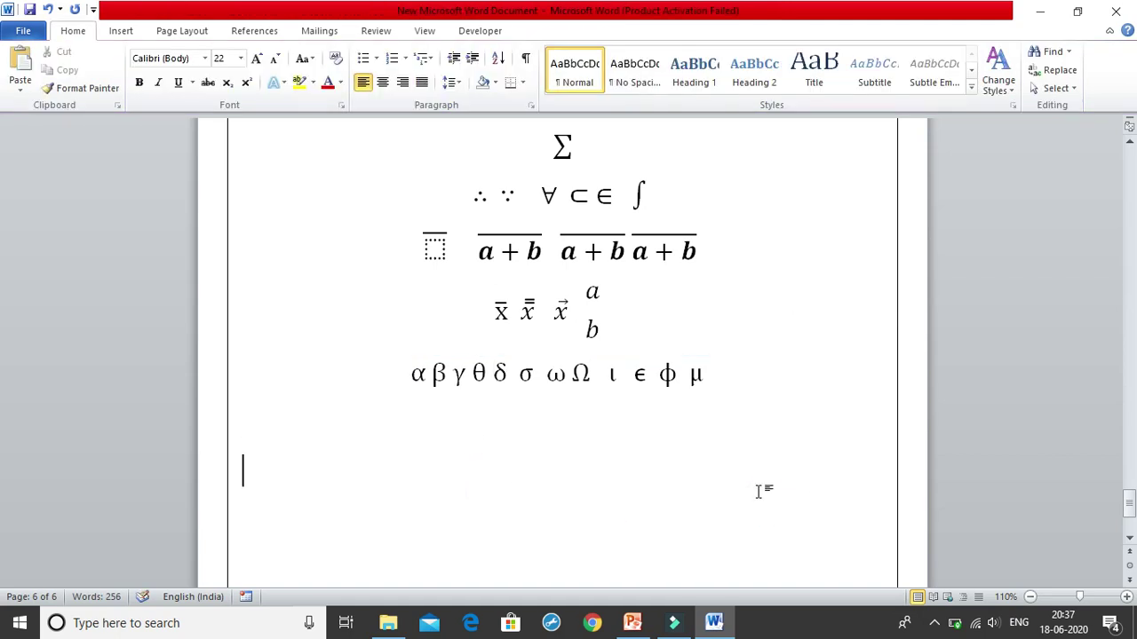
{"action": "key", "text": "alt+equal"}
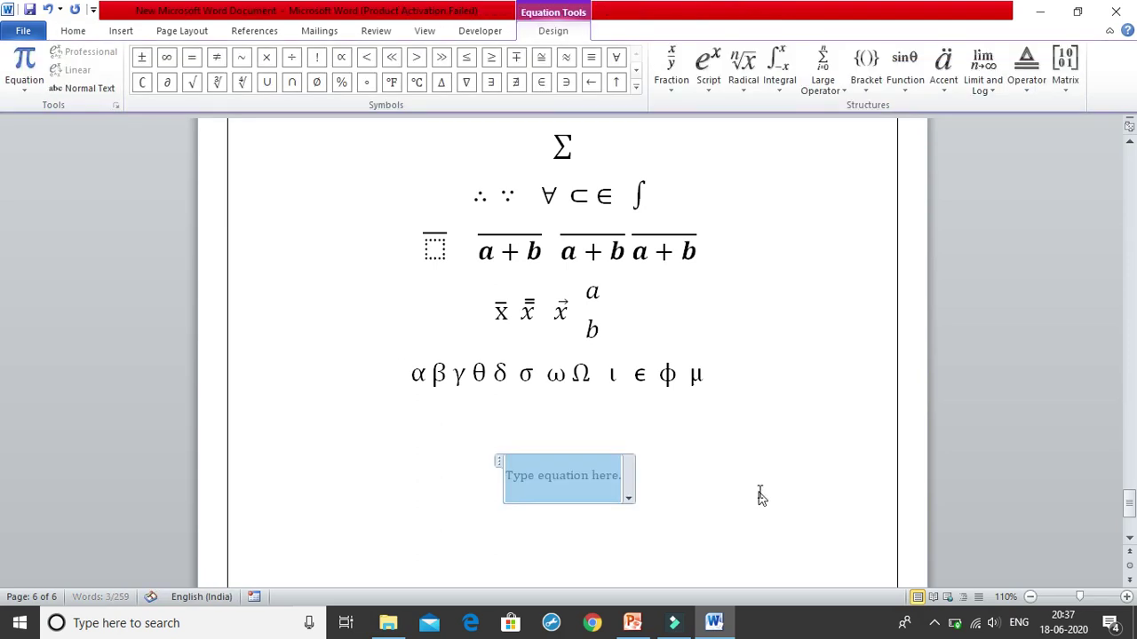
{"action": "type", "text": "\\"}
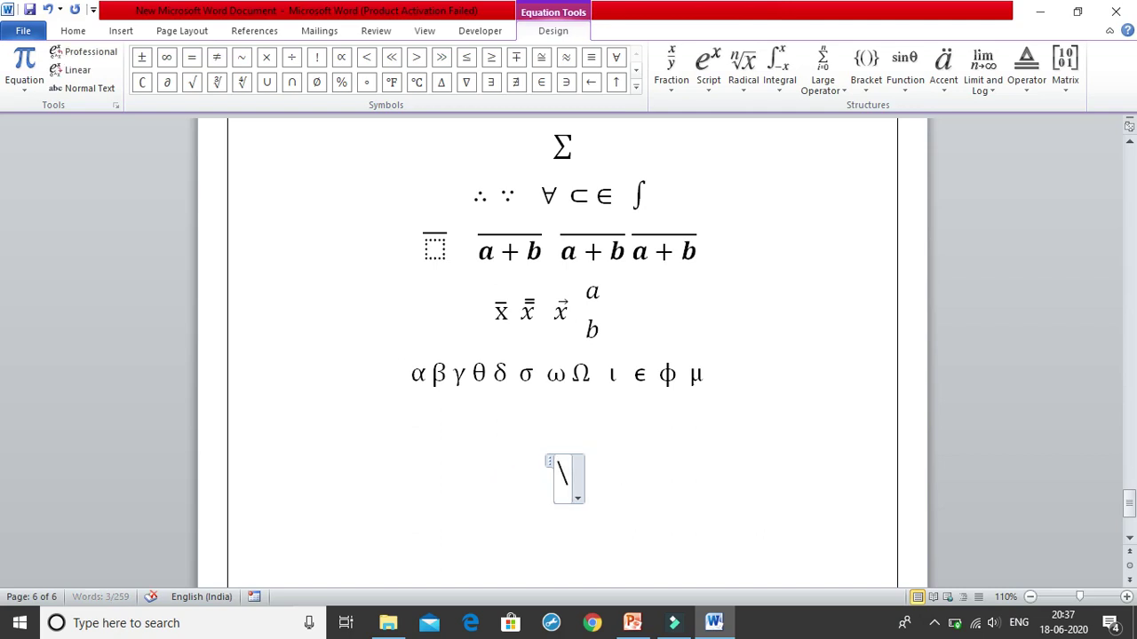
{"action": "type", "text": "sqrt"}
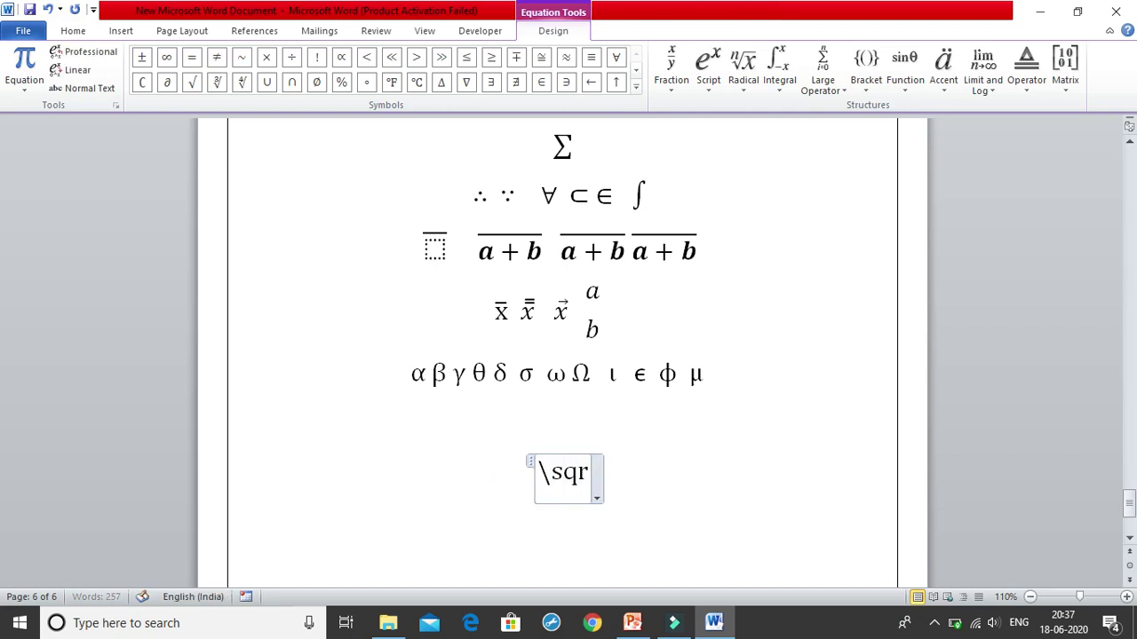
{"action": "key", "text": "space"}
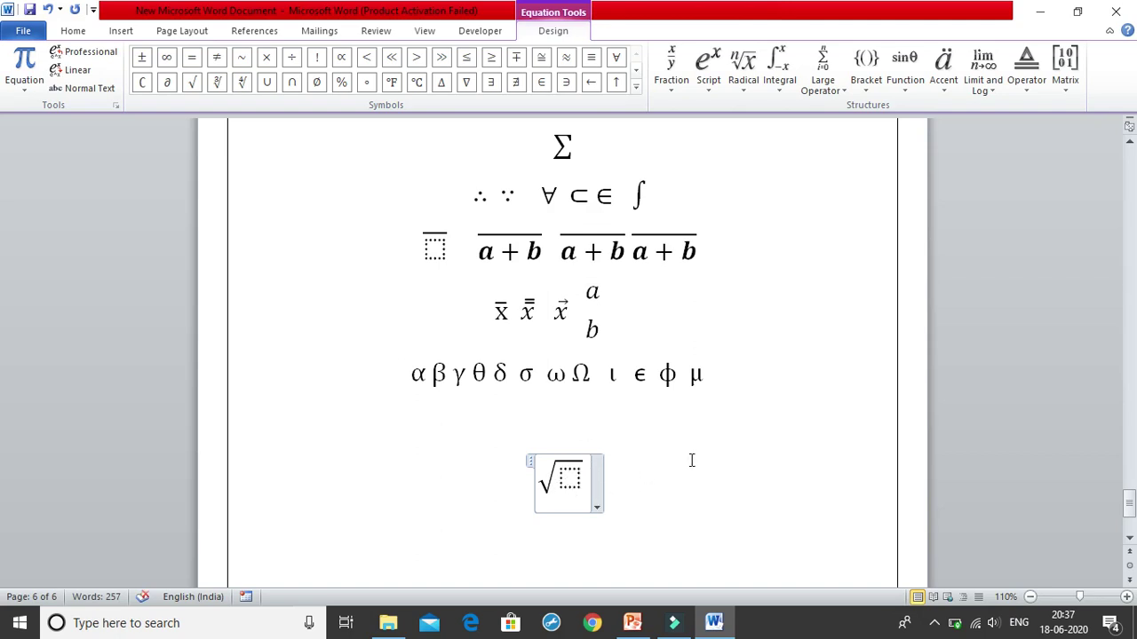
- Add the stacked fraction a over b after the square root by entering a/b in linear form
{"action": "key", "text": "Left"}
{"action": "key", "text": "Right"}
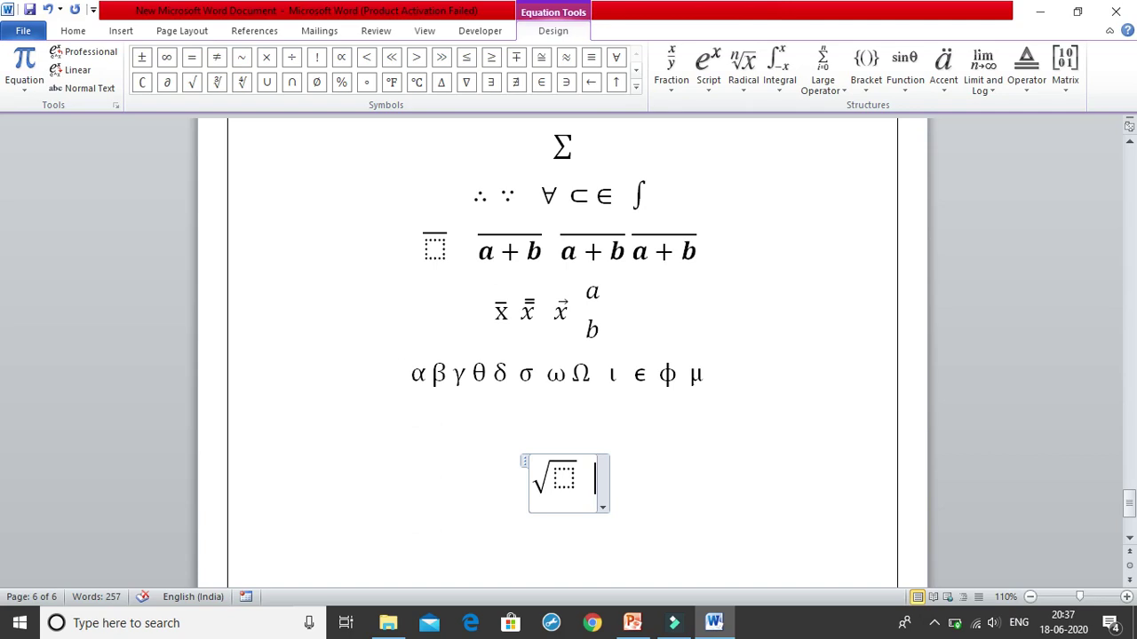
{"action": "type", "text": "a/b"}
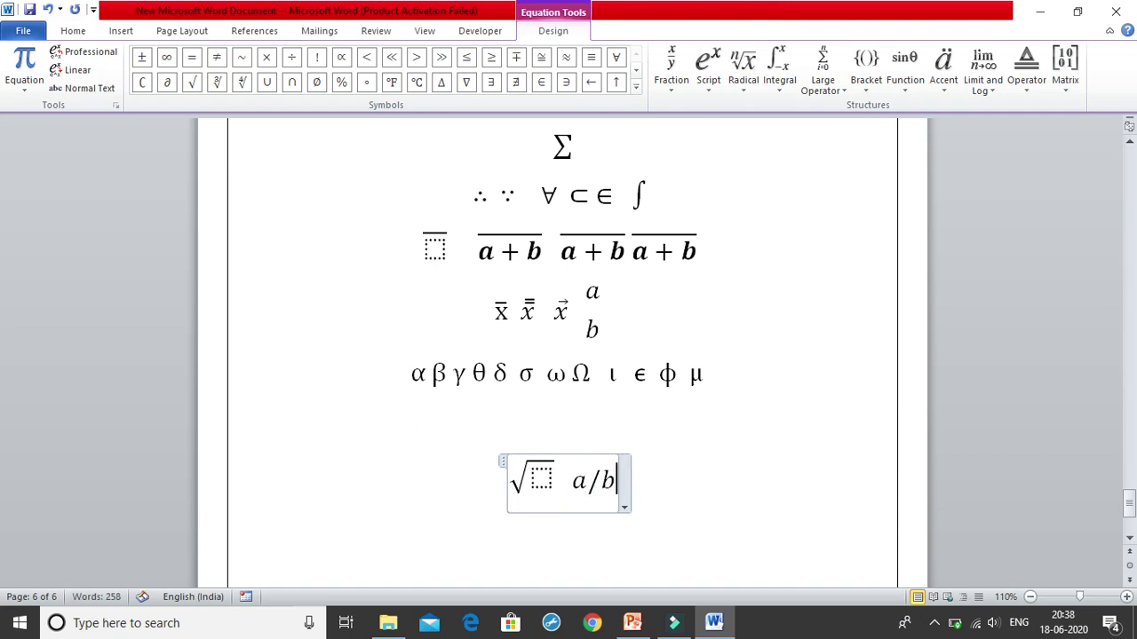
{"action": "key", "text": "space"}
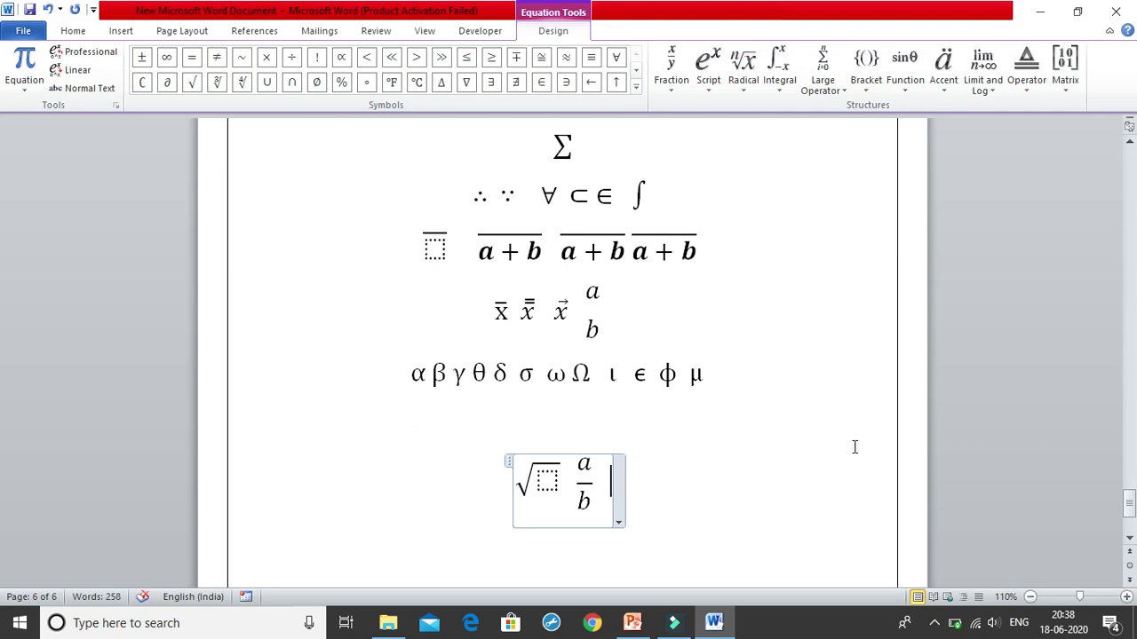
{"action": "scroll", "coordinate": [691, 317], "scroll_direction": "up", "scroll_amount": 10}
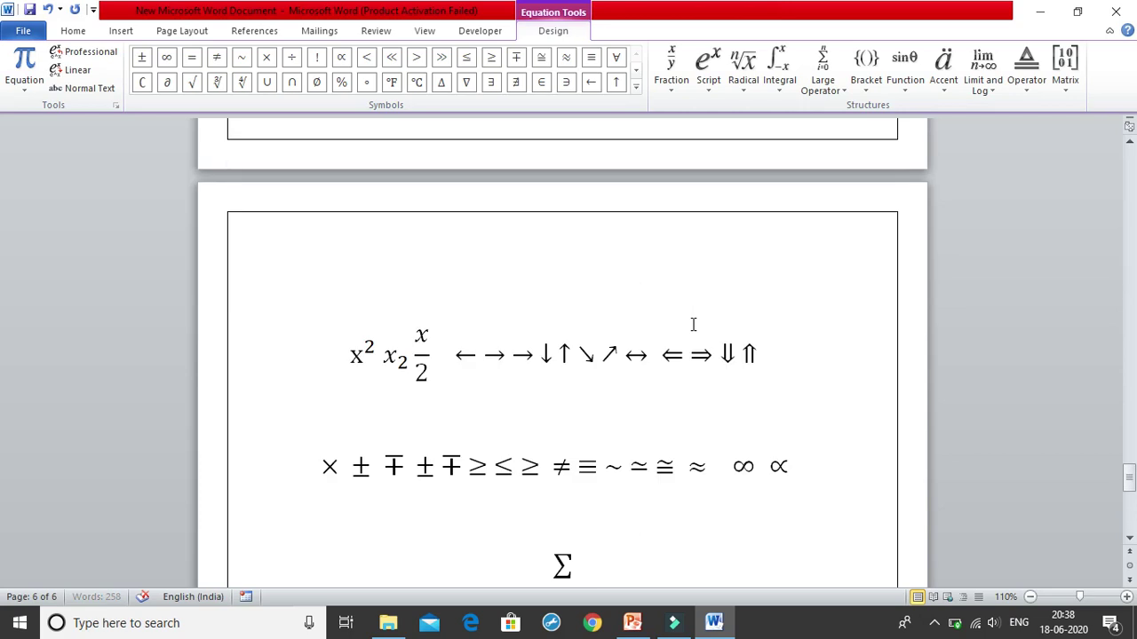
{"action": "scroll", "coordinate": [693, 323], "scroll_direction": "down", "scroll_amount": 8}
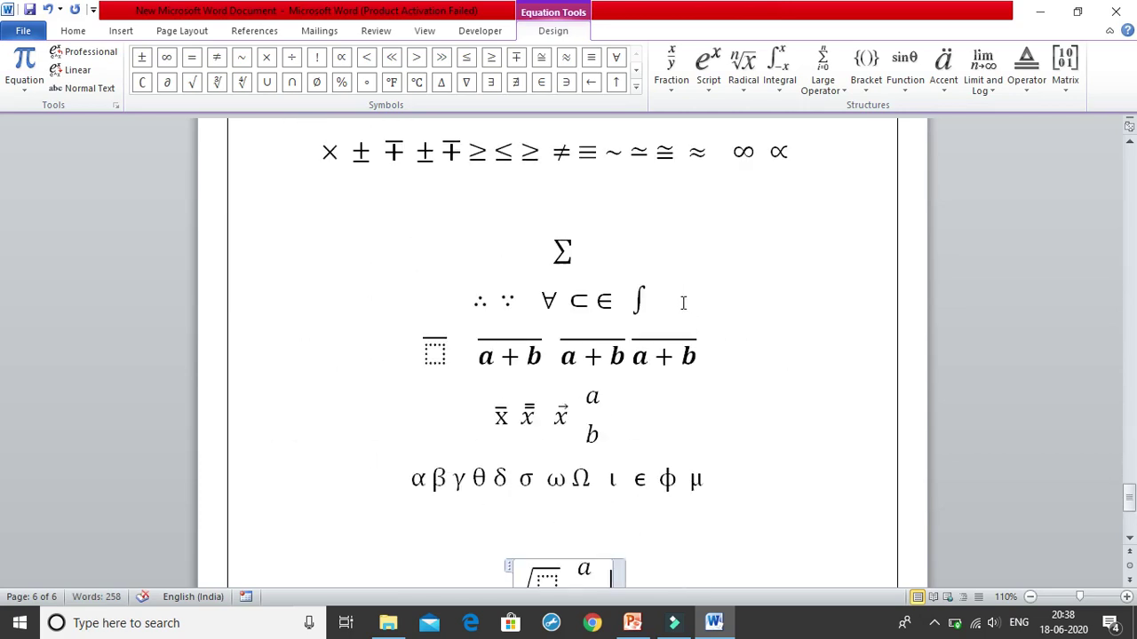